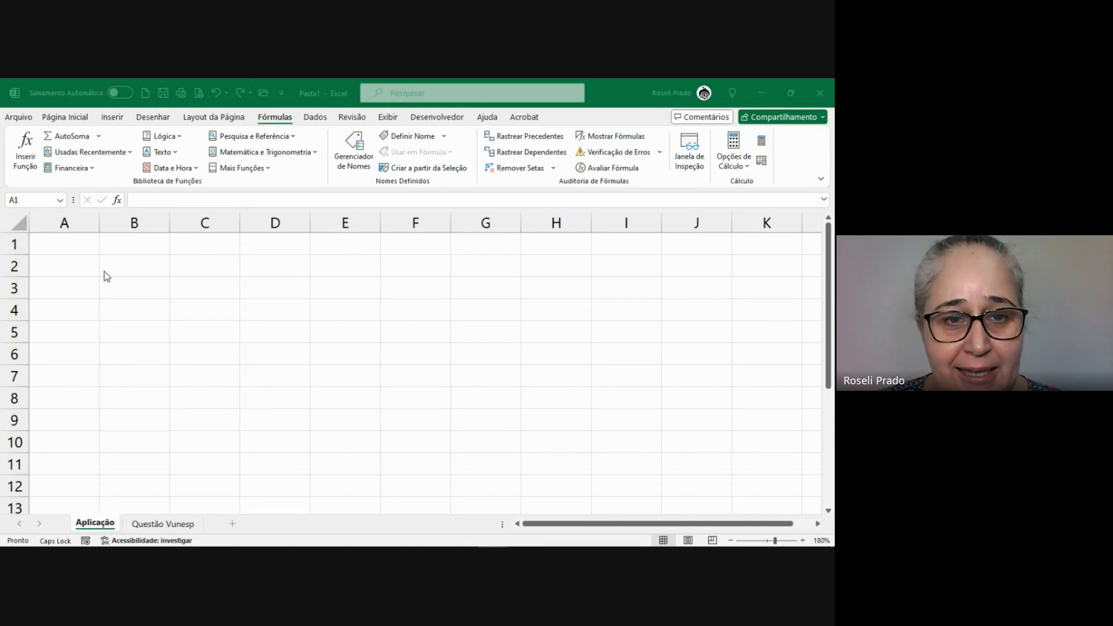
# - Browse the statistical function list to the MODO.MULT and MODO.ÚNICO entries, with cell A1 selected
pyautogui.click(81, 249)
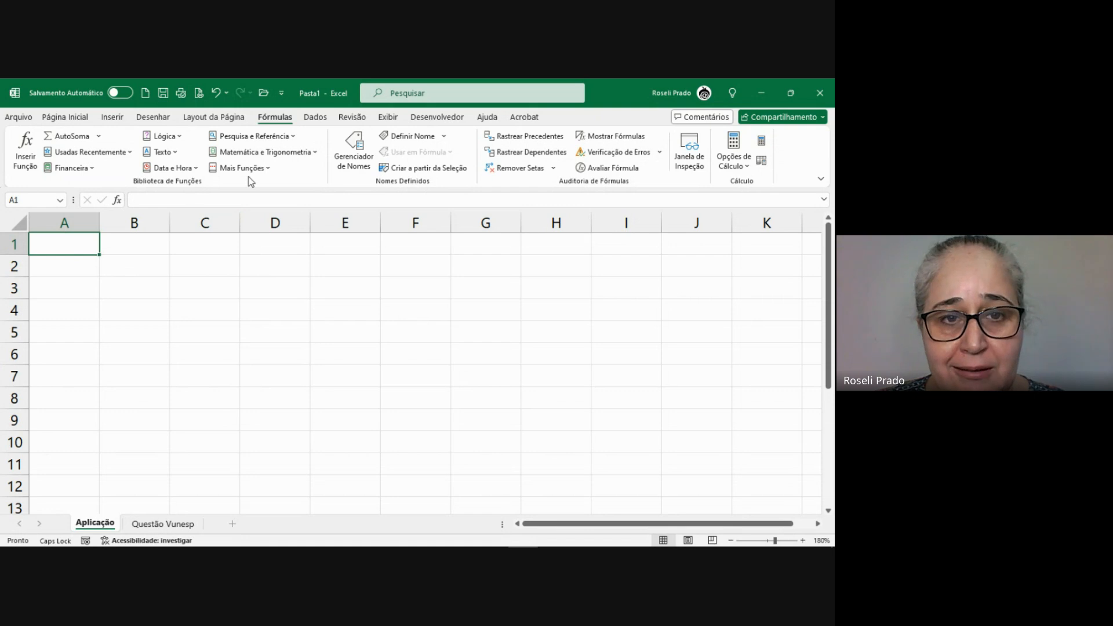
pyautogui.click(271, 171)
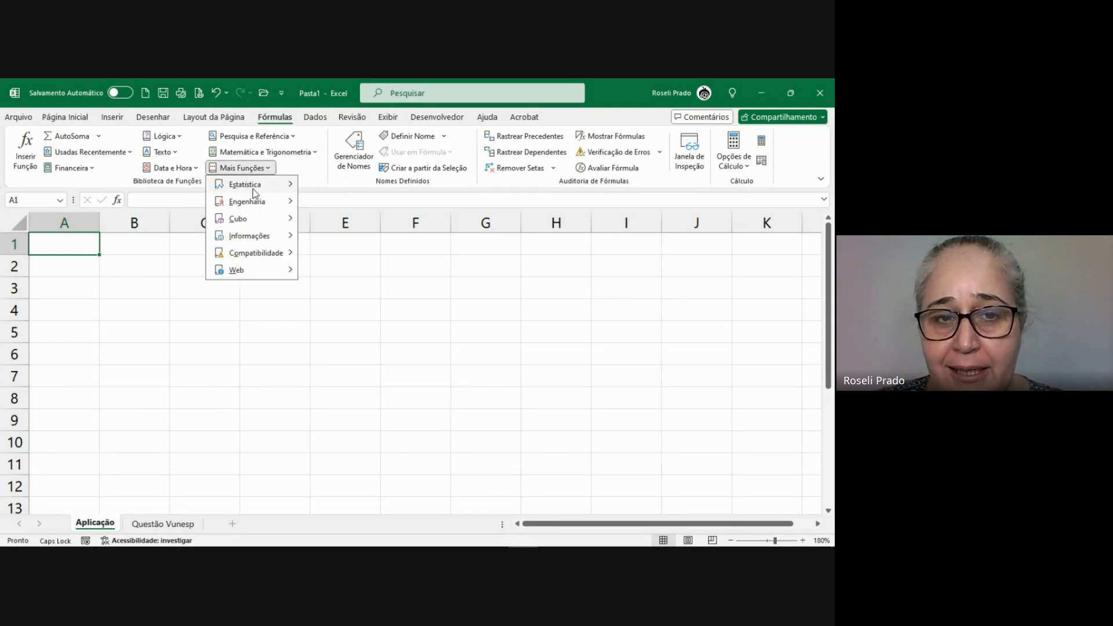
pyautogui.moveTo(259, 192)
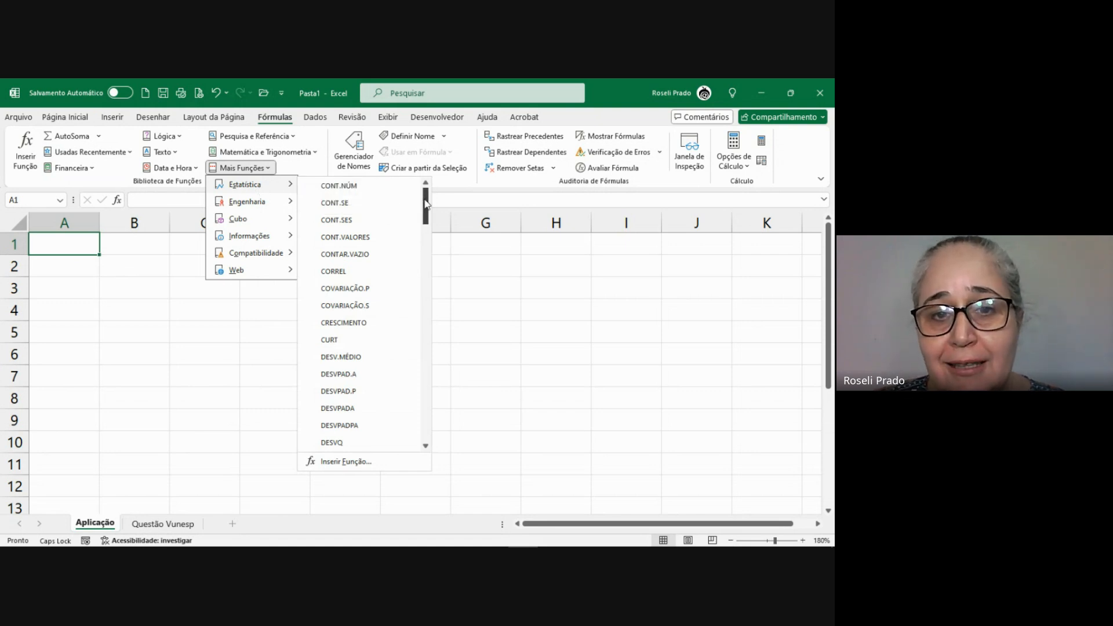
pyautogui.moveTo(422, 204); pyautogui.dragTo(419, 369)
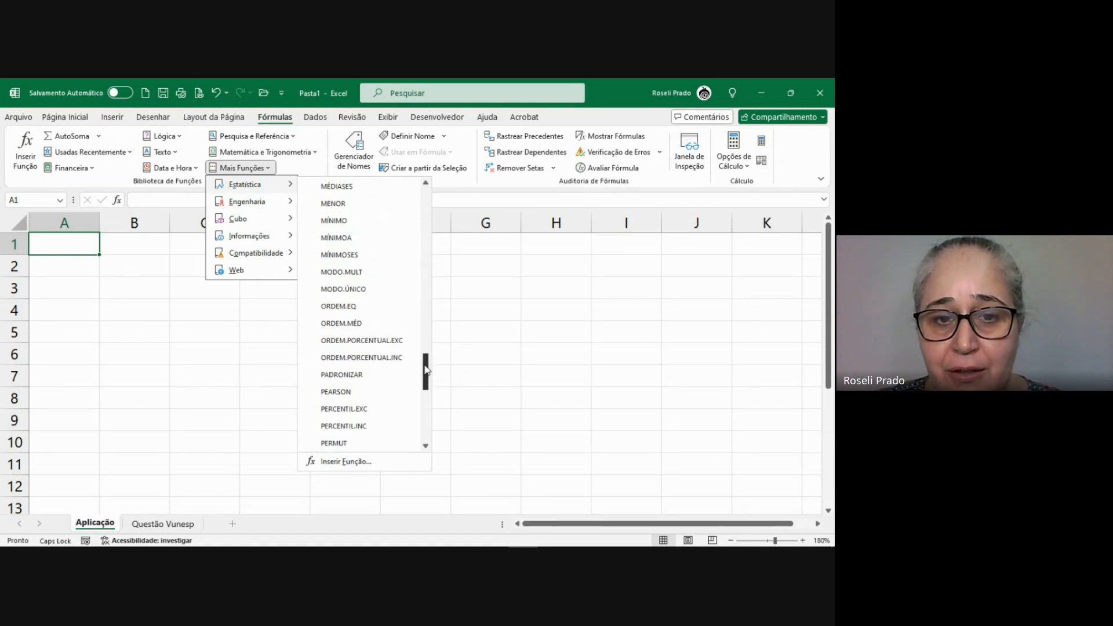
pyautogui.moveTo(336, 277)
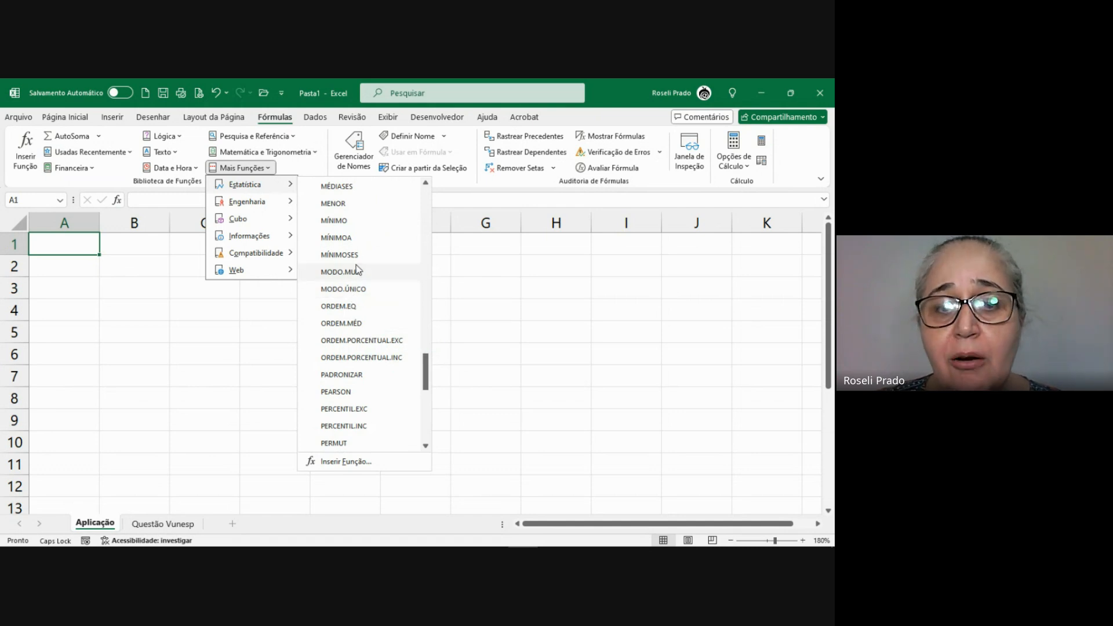
pyautogui.moveTo(357, 295)
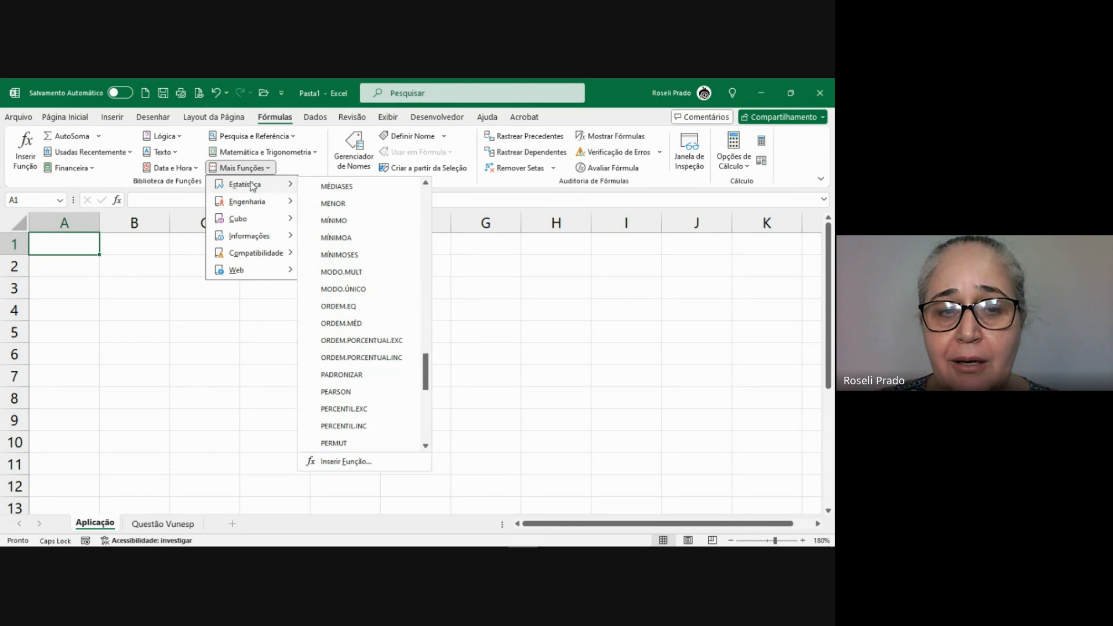
pyautogui.click(69, 244)
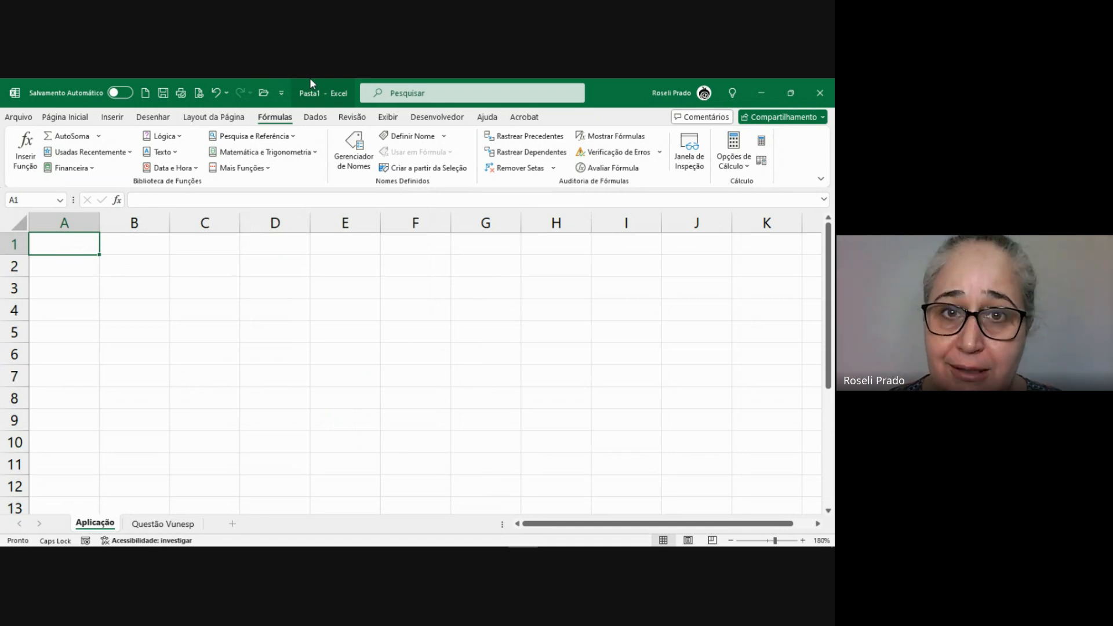
# - Enter the values 8, 74, 5, 6, 10, 8, 15 and 2 down column A in cells A1 to A8
pyautogui.write('8')
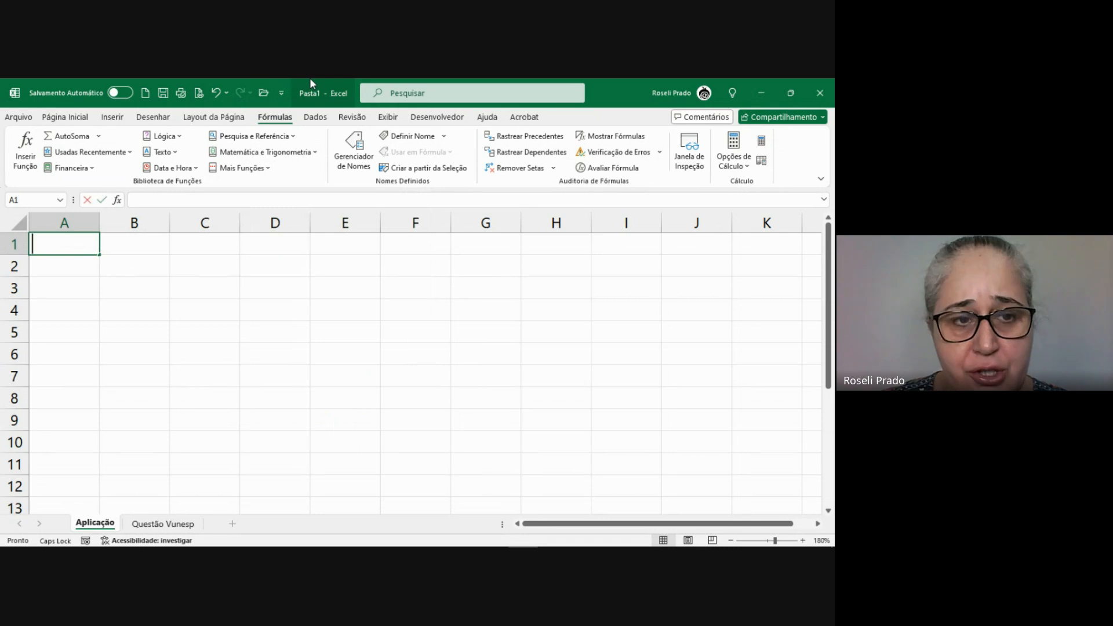
pyautogui.press('Return')
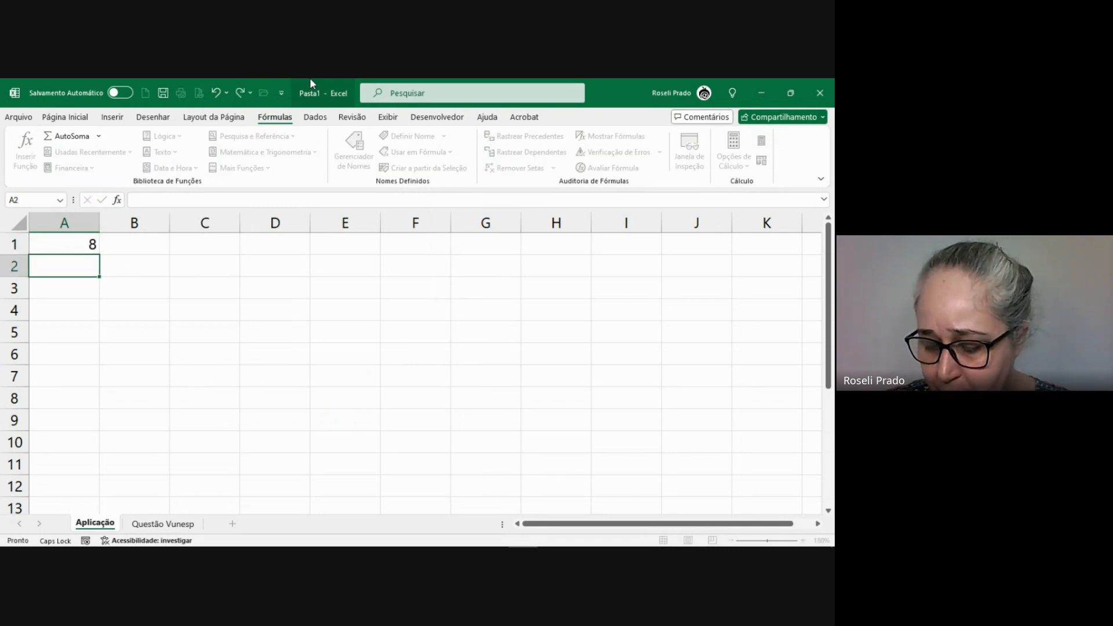
pyautogui.write('74')
pyautogui.press('Return')
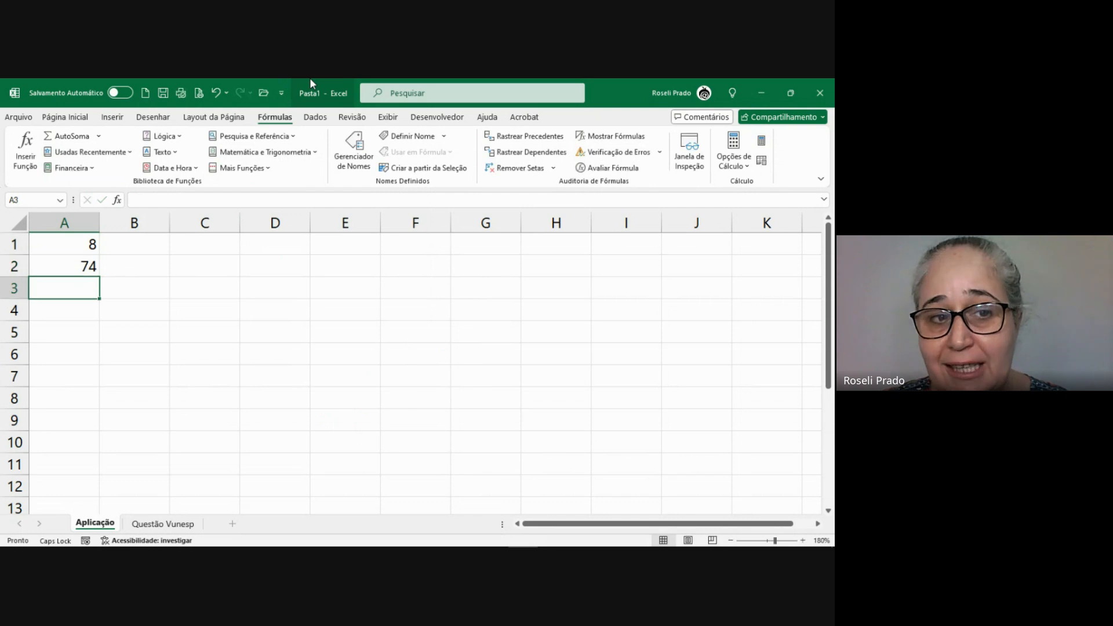
pyautogui.write('5')
pyautogui.press('Return')
pyautogui.write('6')
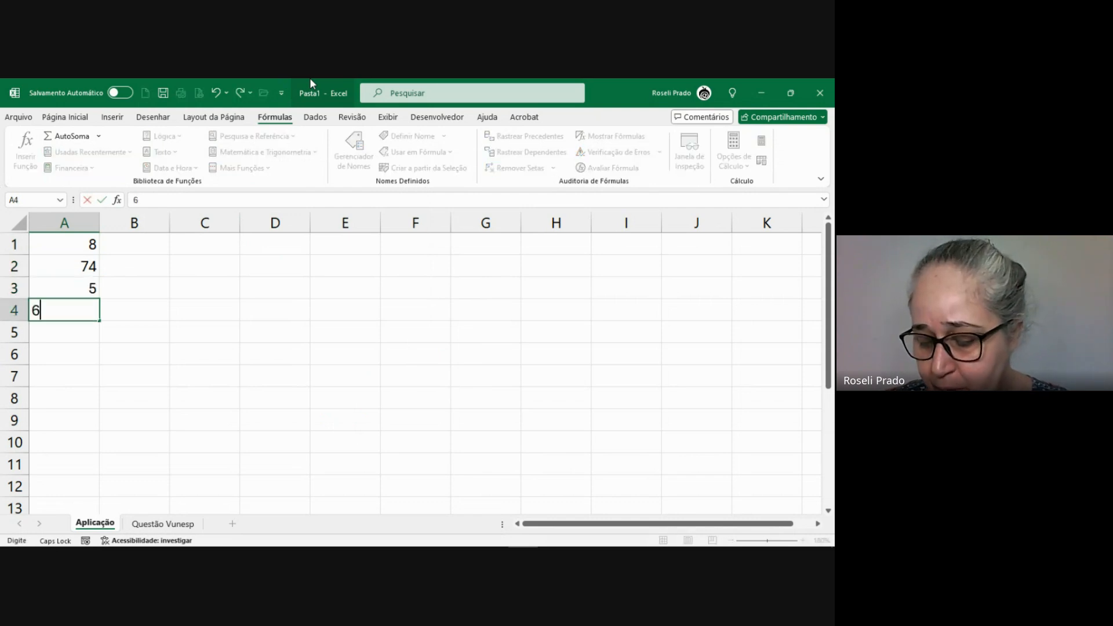
pyautogui.press('Return')
pyautogui.write('10')
pyautogui.press('Return')
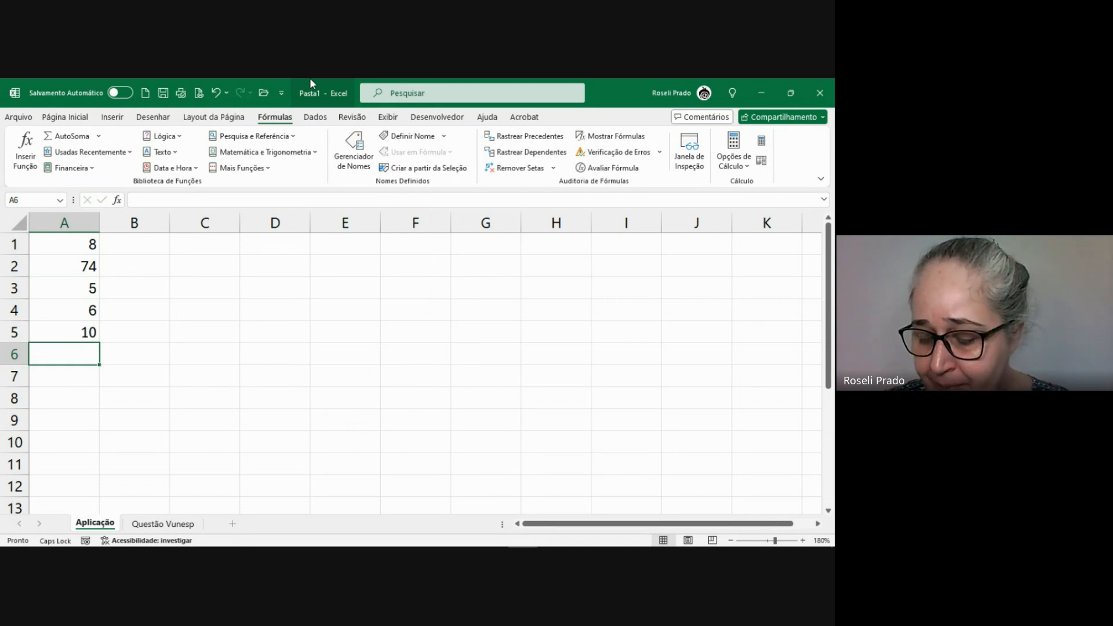
pyautogui.write('8')
pyautogui.press('Return')
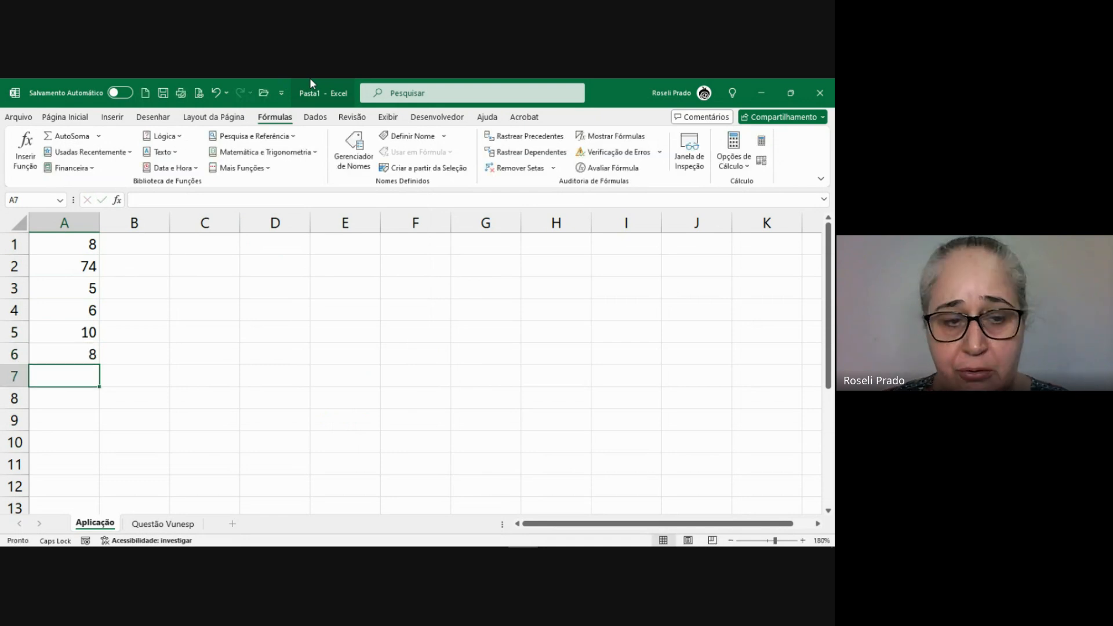
pyautogui.write('15')
pyautogui.press('Return')
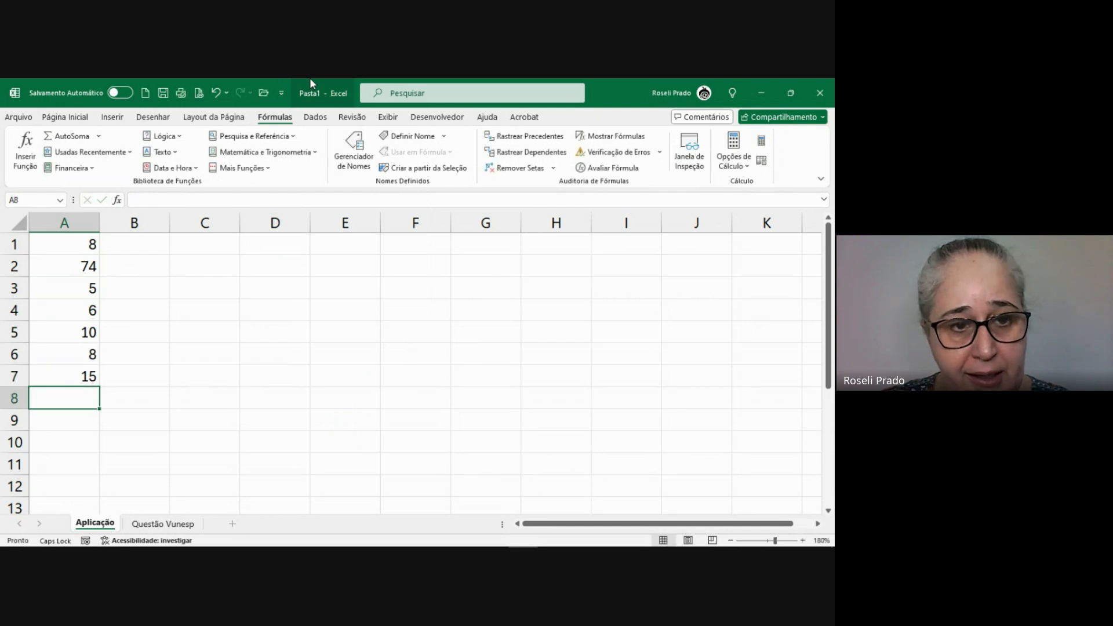
pyautogui.write('2')
pyautogui.press('Return')
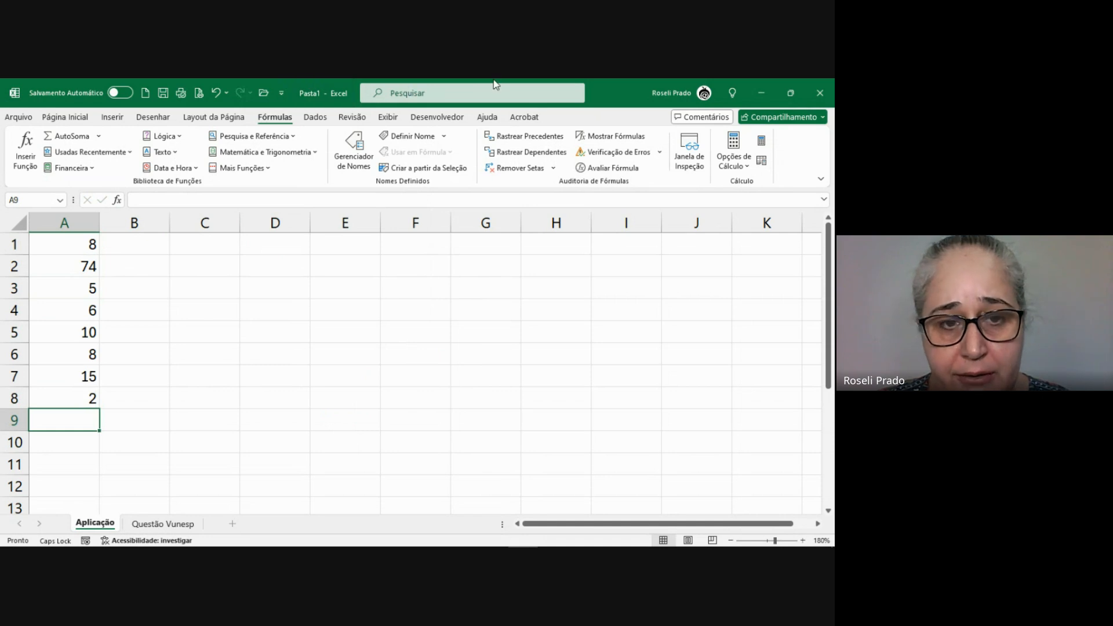
# - Calculate the mode of the column A values in cell D2 with the formula =MODO(A1:A8)
pyautogui.click(278, 268)
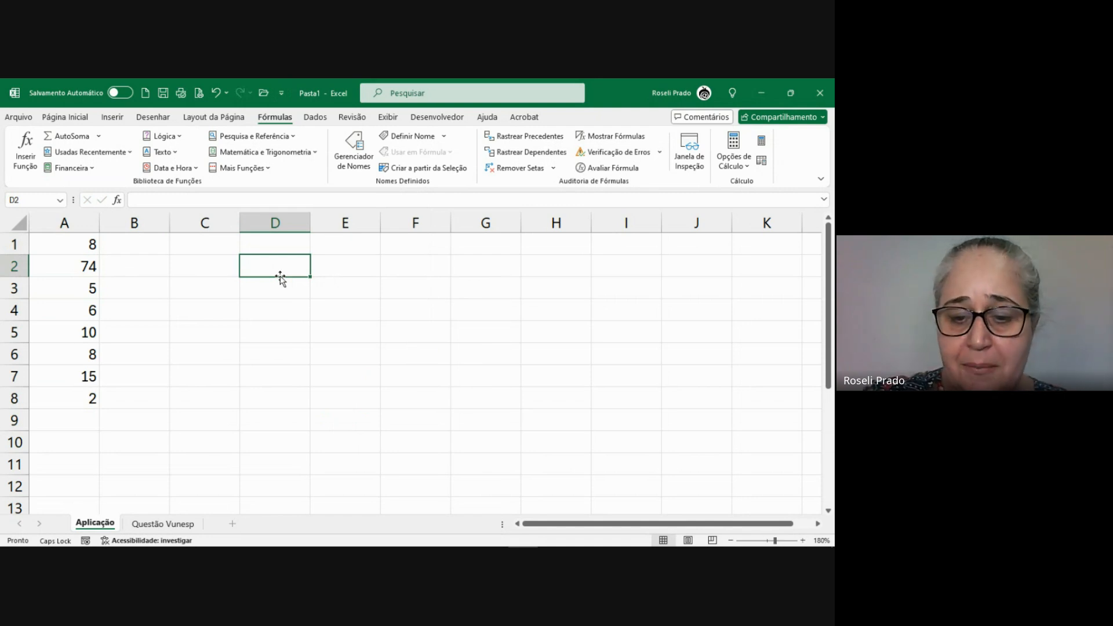
pyautogui.write('=MODO')
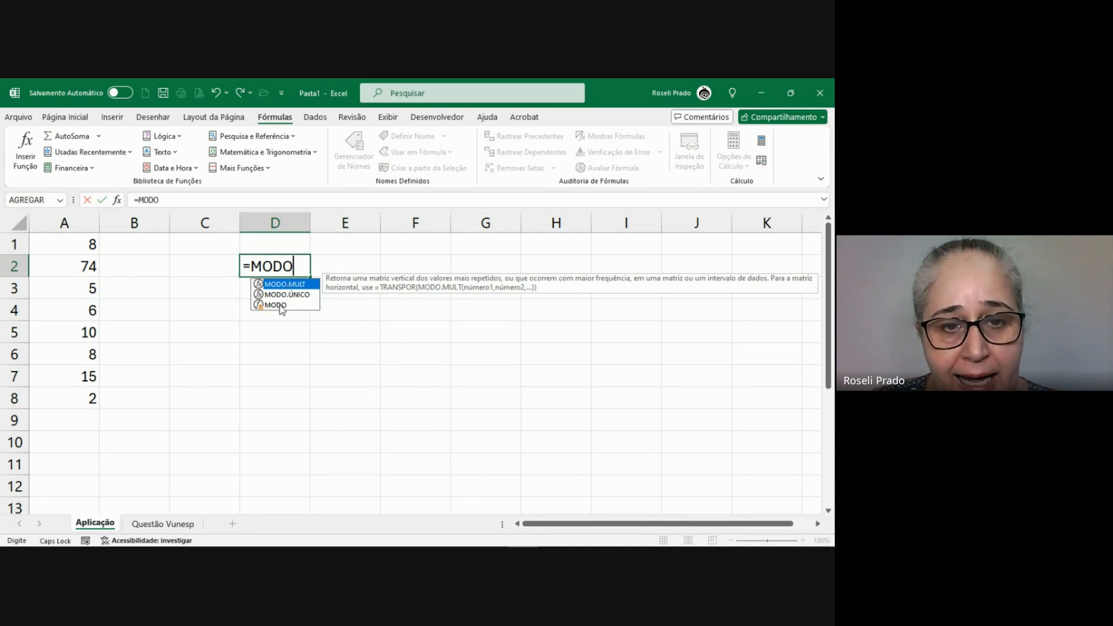
pyautogui.click(280, 306)
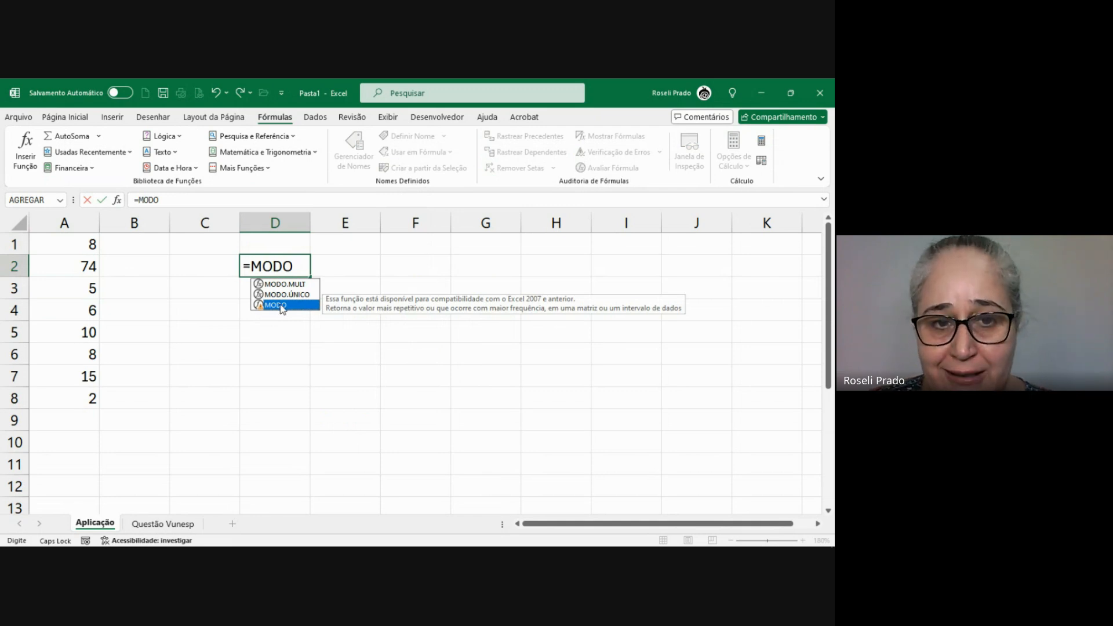
pyautogui.click(301, 267)
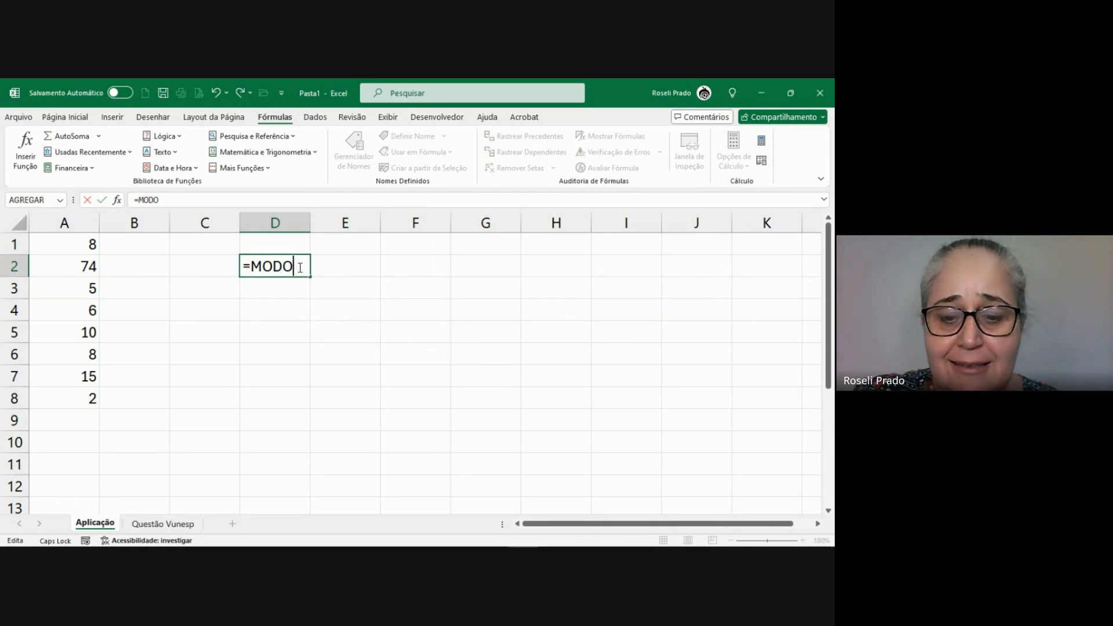
pyautogui.write('(')
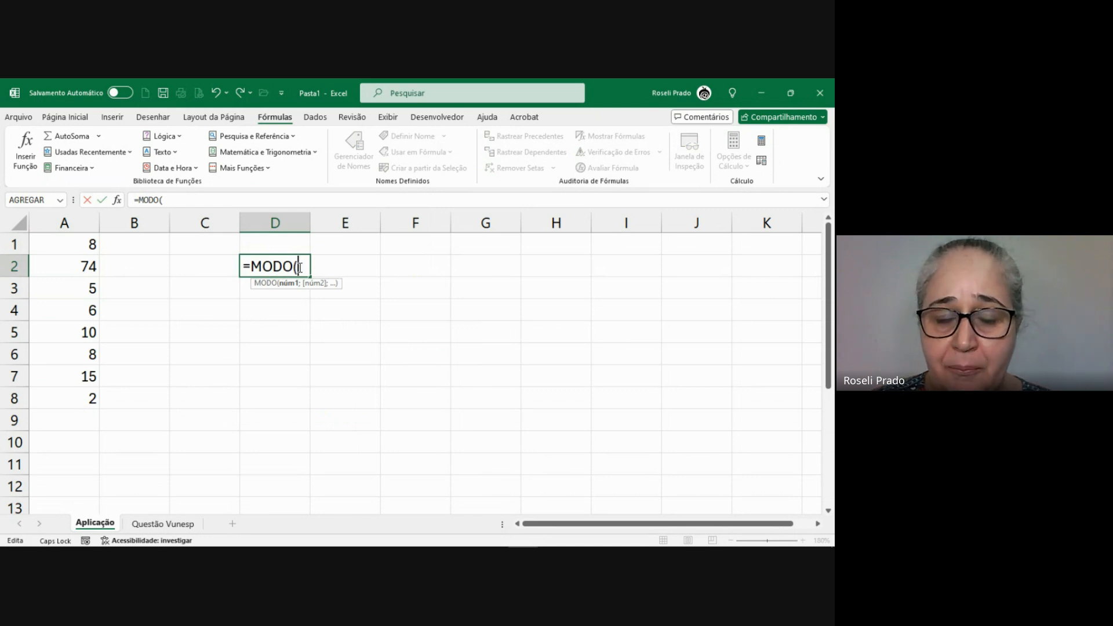
pyautogui.click(85, 243)
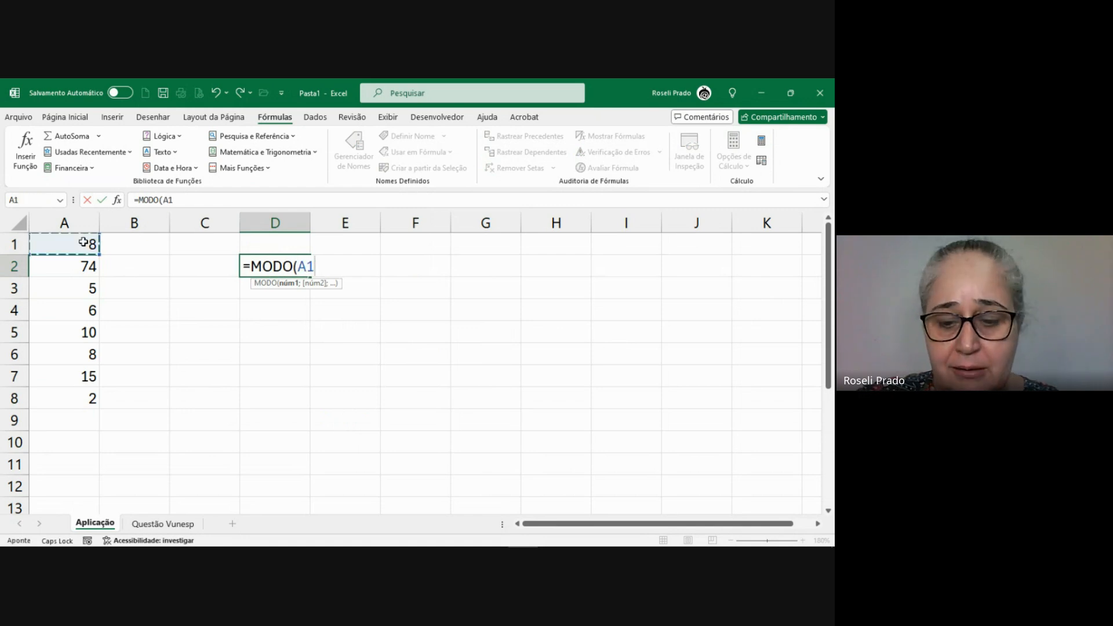
pyautogui.press('F8')
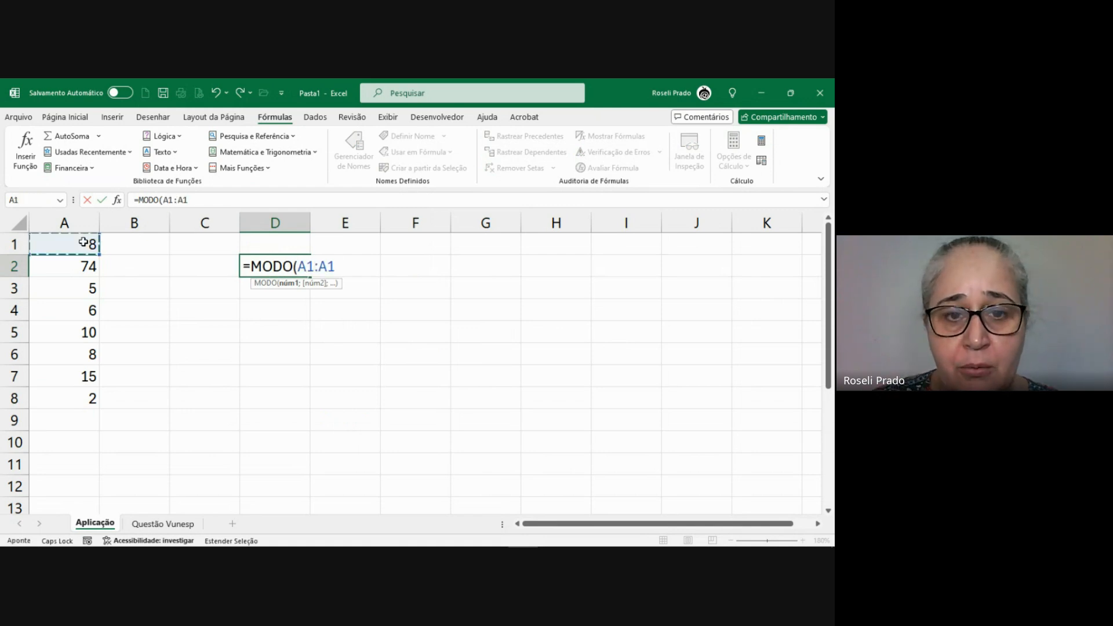
pyautogui.click(78, 400)
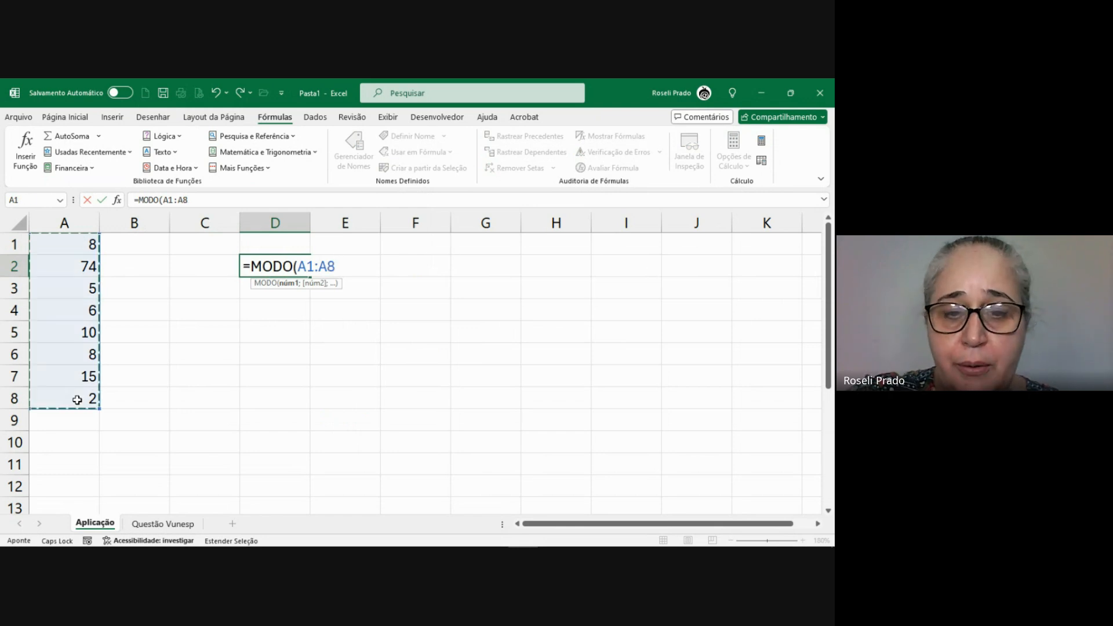
pyautogui.write(')')
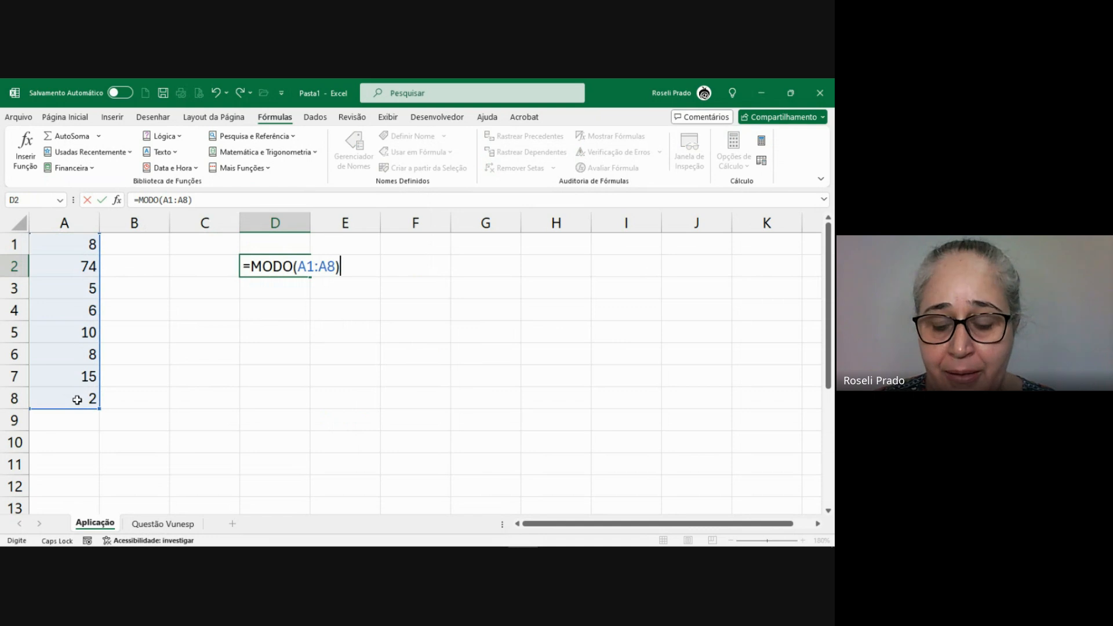
pyautogui.press('Return')
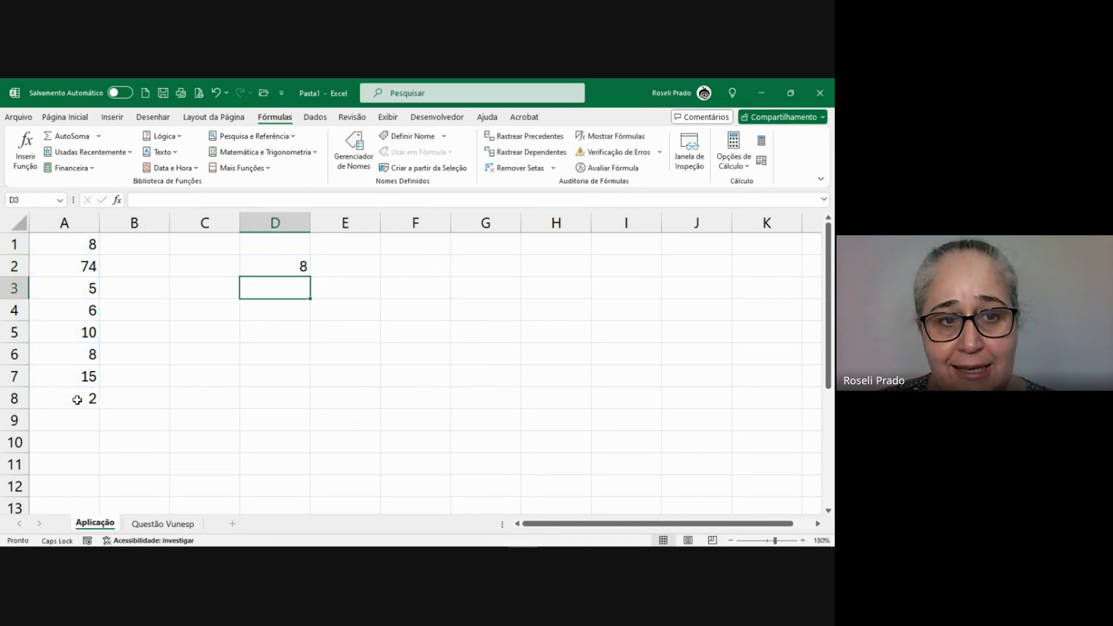
pyautogui.click(275, 268)
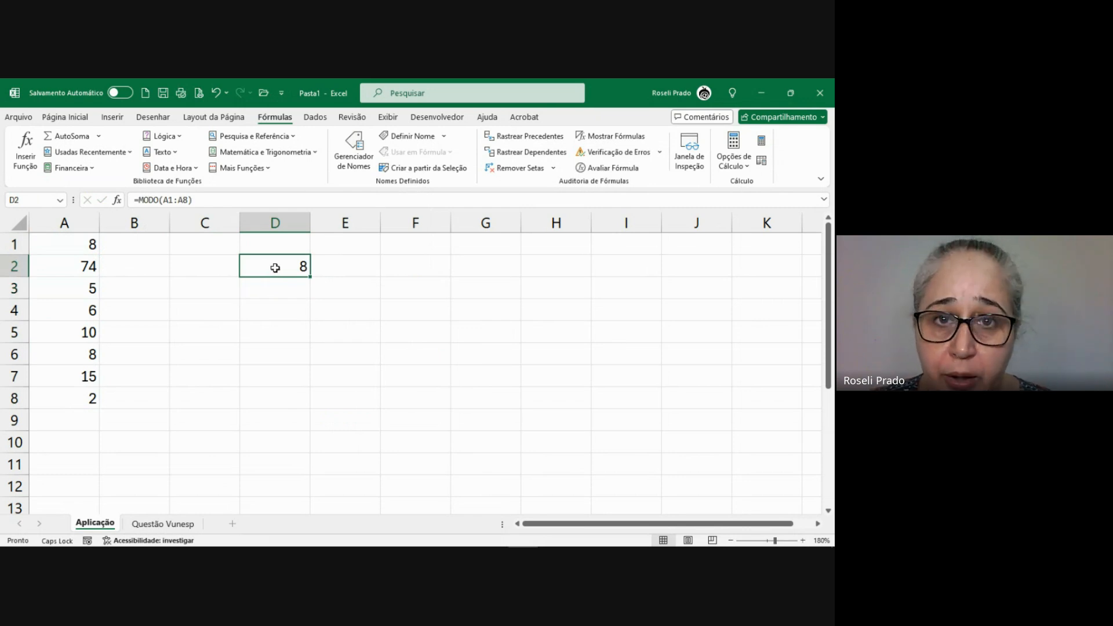
# - Highlight the two repeated values in cells A1 and A6 with a yellow fill
pyautogui.click(70, 244)
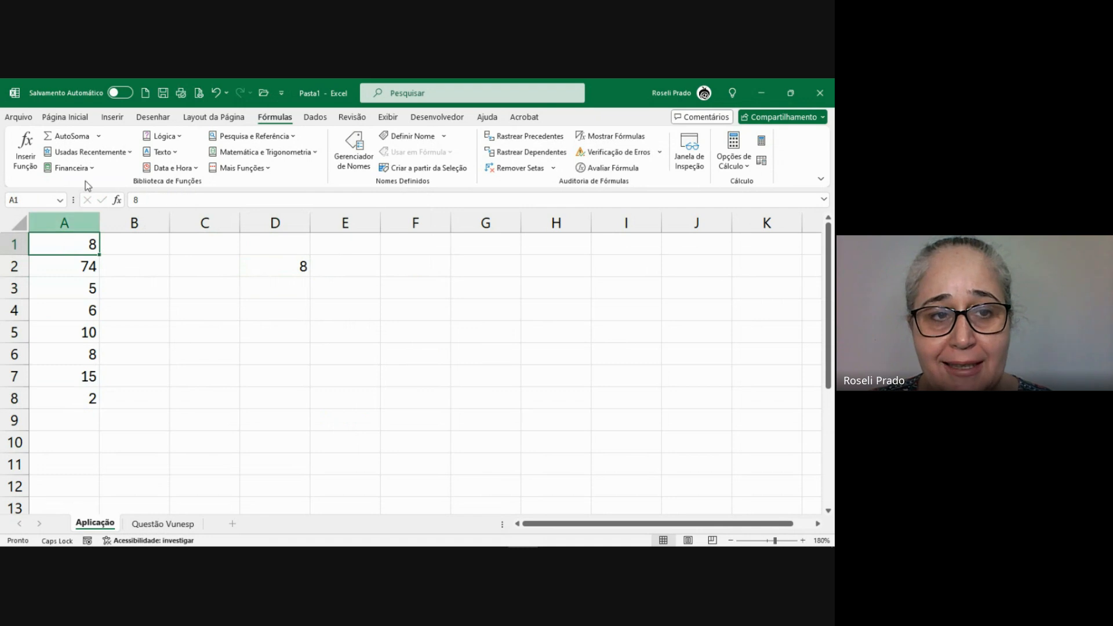
pyautogui.click(73, 117)
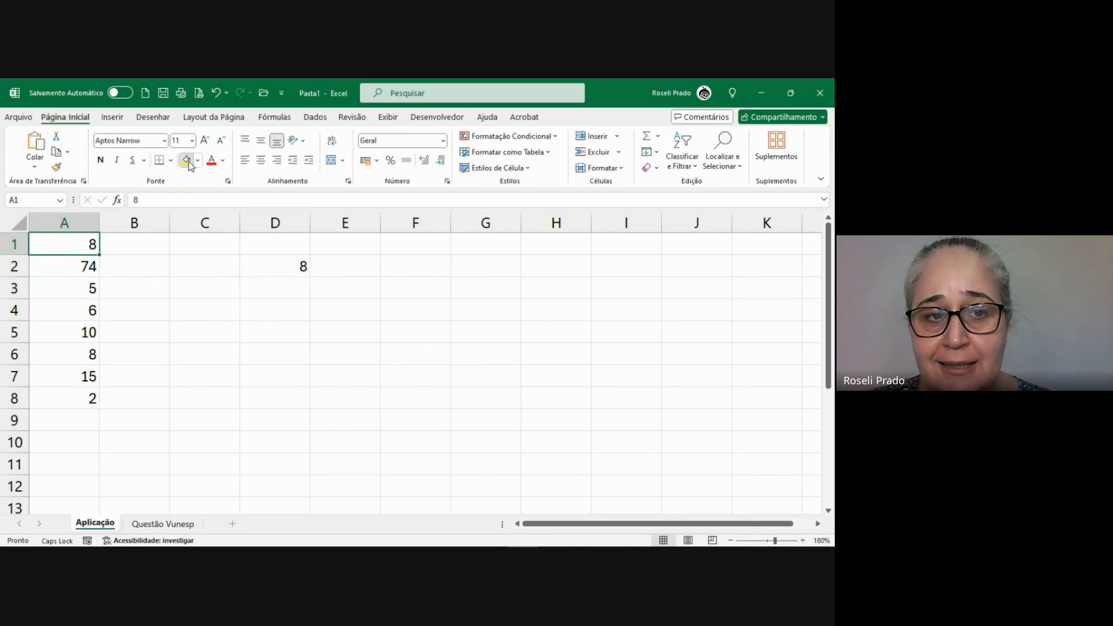
pyautogui.click(188, 162)
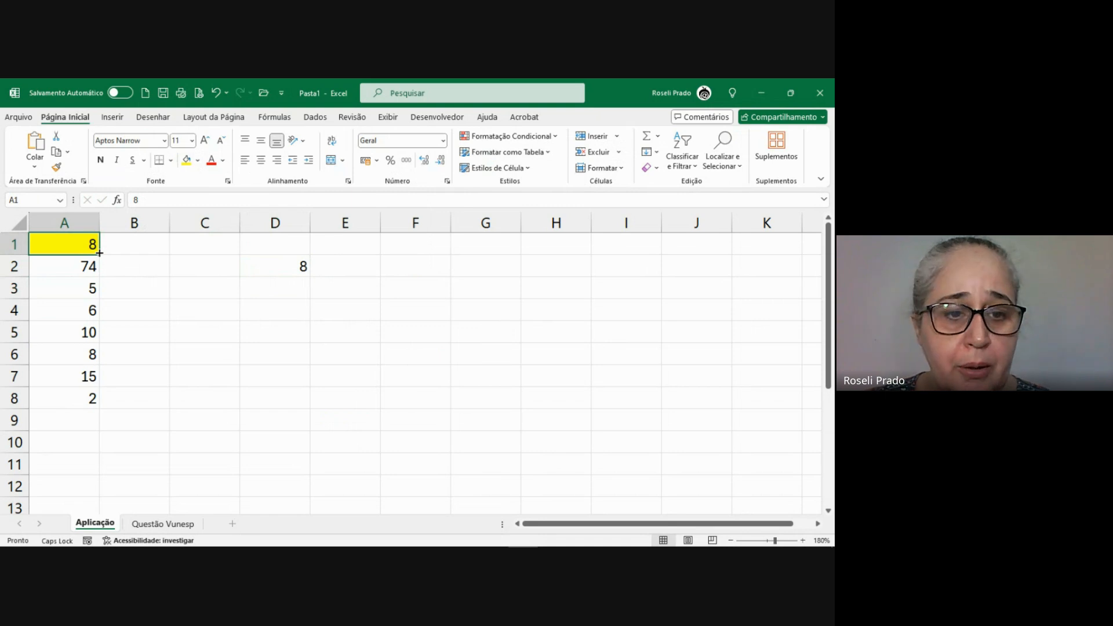
pyautogui.click(76, 357)
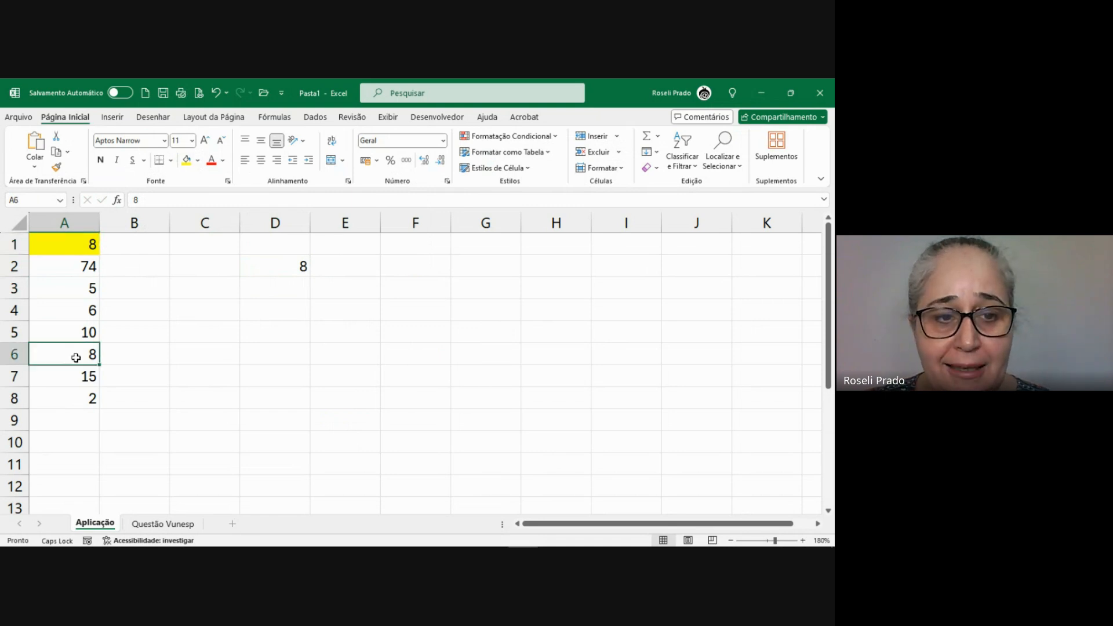
pyautogui.click(187, 161)
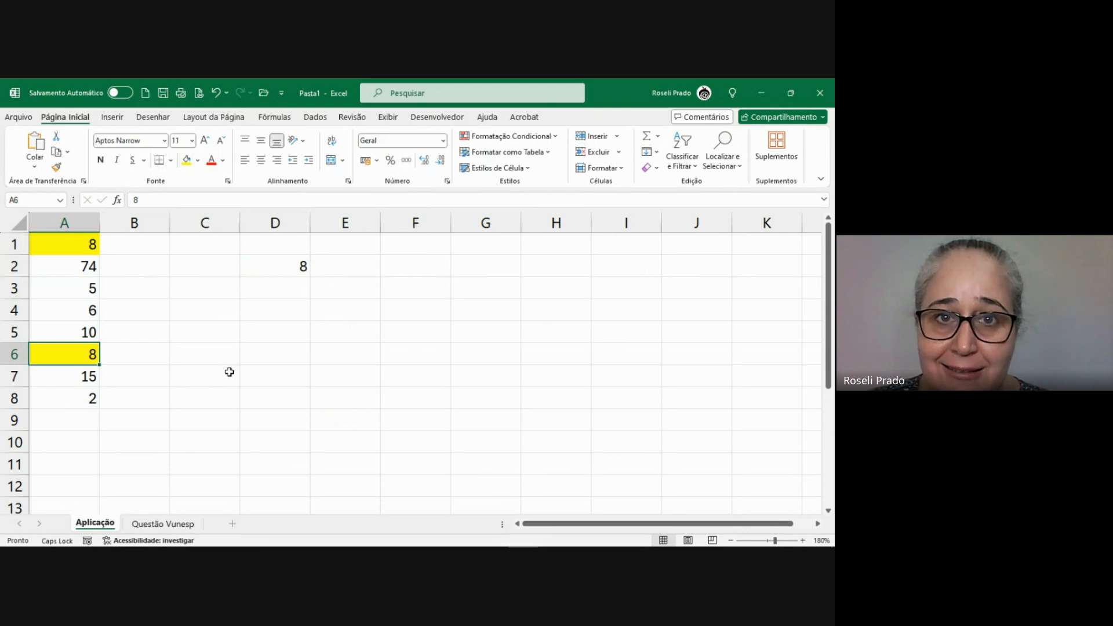
# - Review the MODO formula in cell D2 and the range it references
pyautogui.click(301, 263)
pyautogui.doubleClick(301, 263)
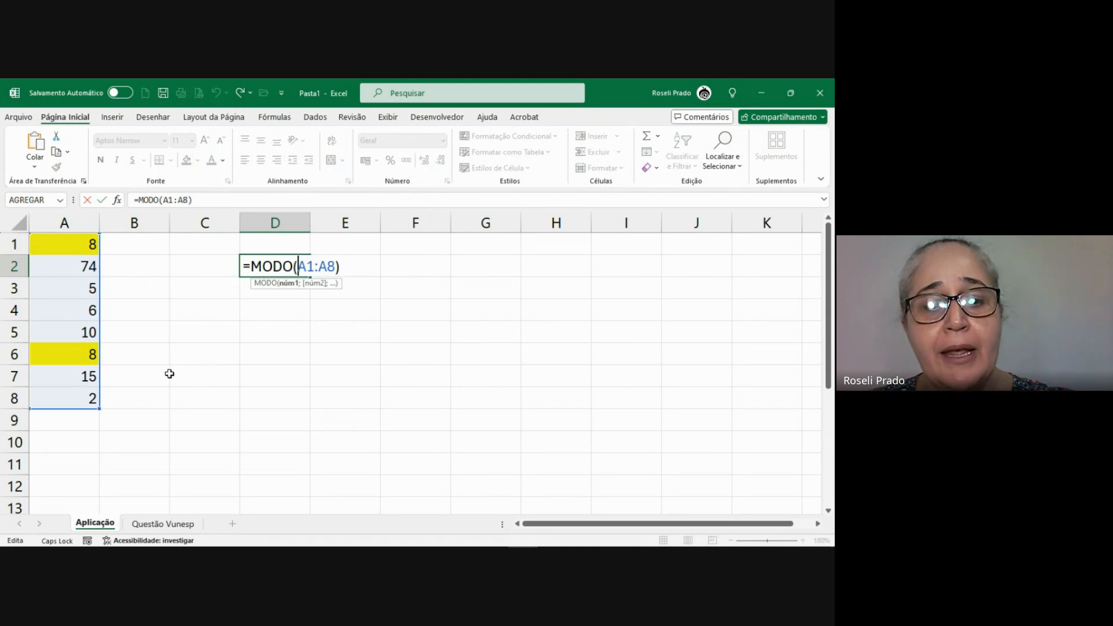
pyautogui.press('Escape')
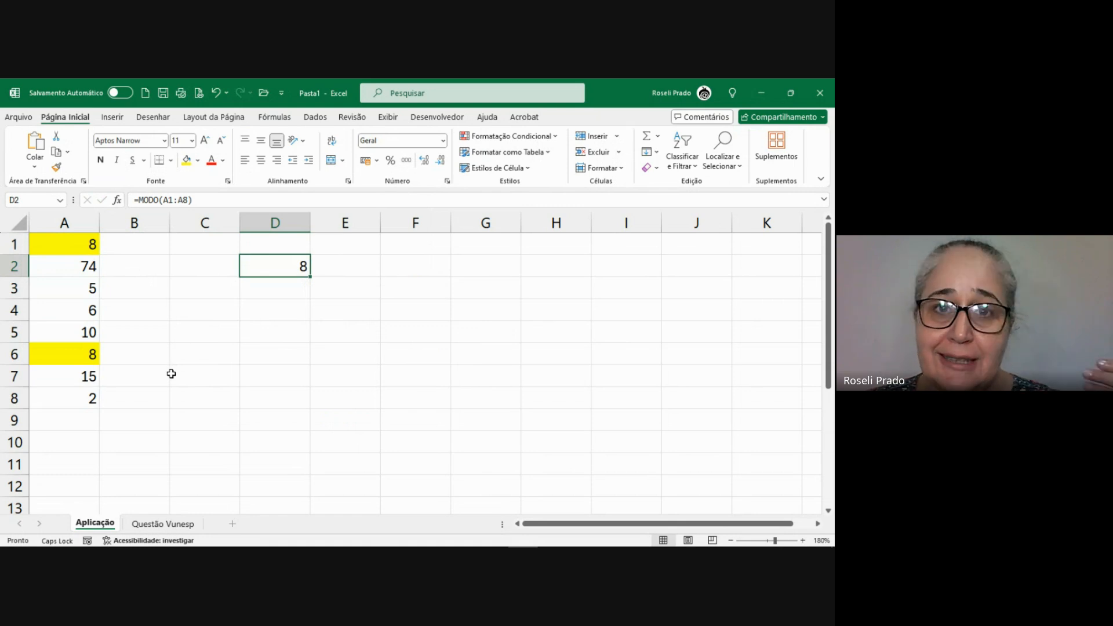
# - Enter the values 10, 6, 9, 10, 7, 8, 2, 13 and 2 down column A in cells A13 to A21
pyautogui.scroll(-3, 172, 374)
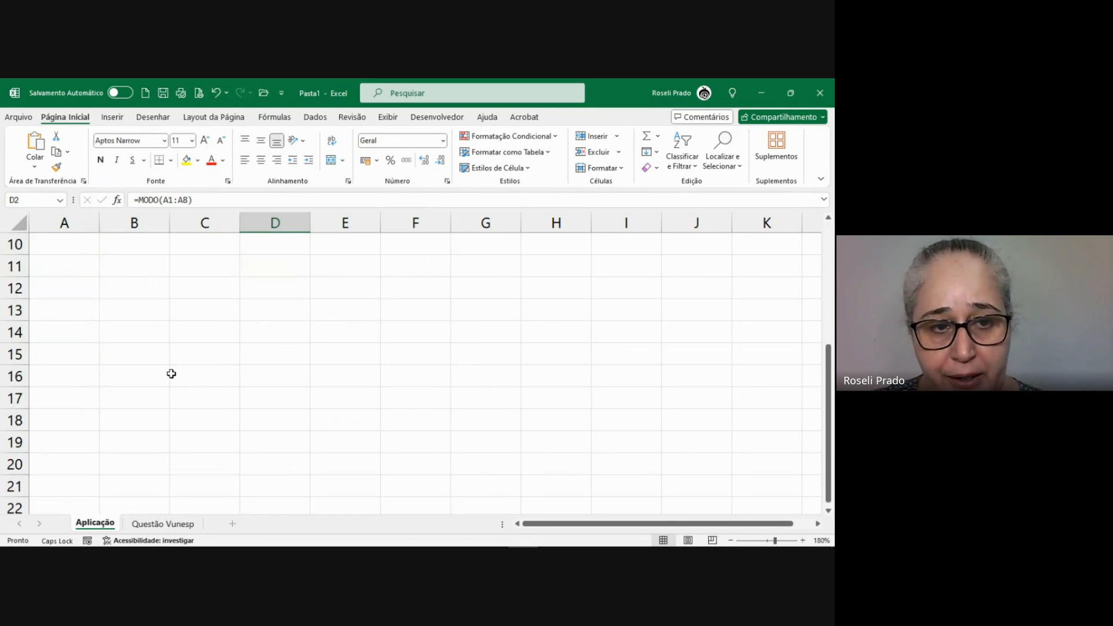
pyautogui.click(78, 309)
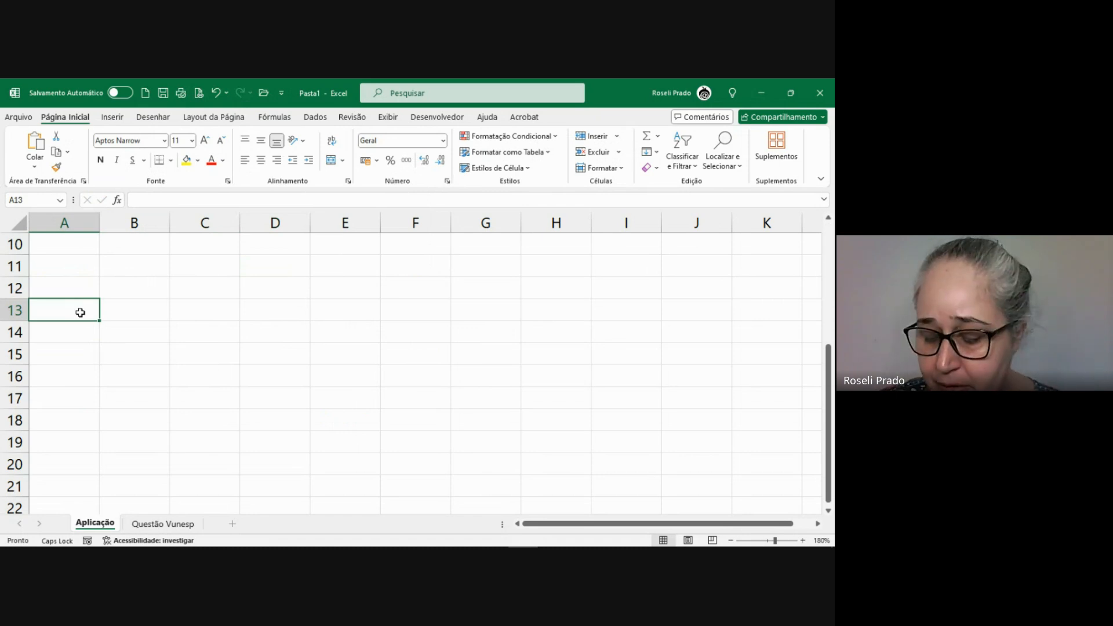
pyautogui.write('10')
pyautogui.press('Return')
pyautogui.write('6')
pyautogui.press('Return')
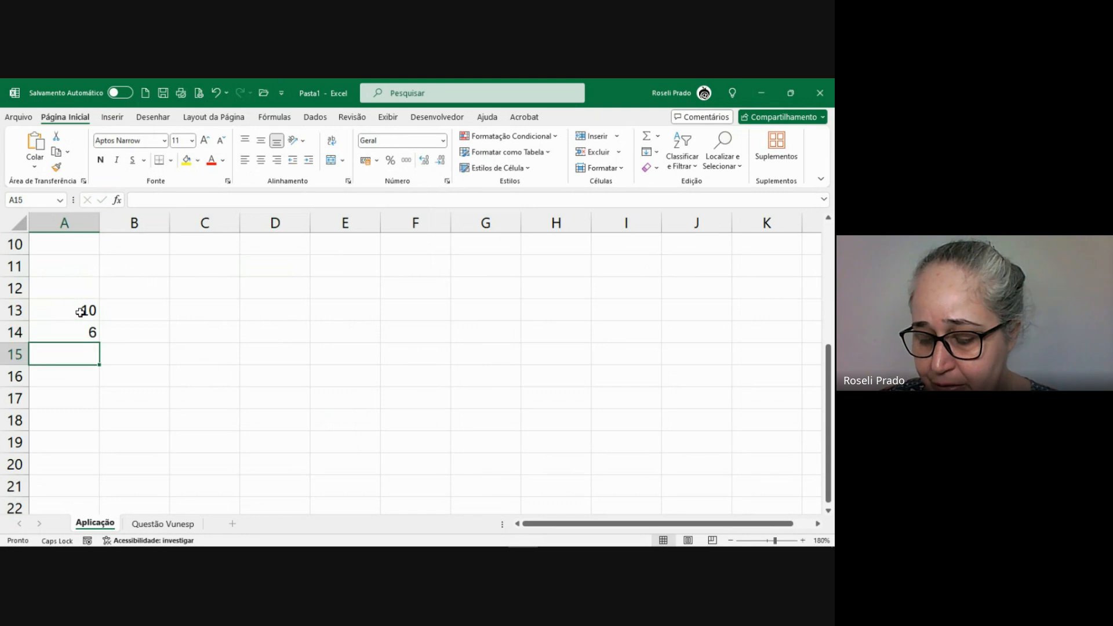
pyautogui.write('9')
pyautogui.press('Return')
pyautogui.write('10')
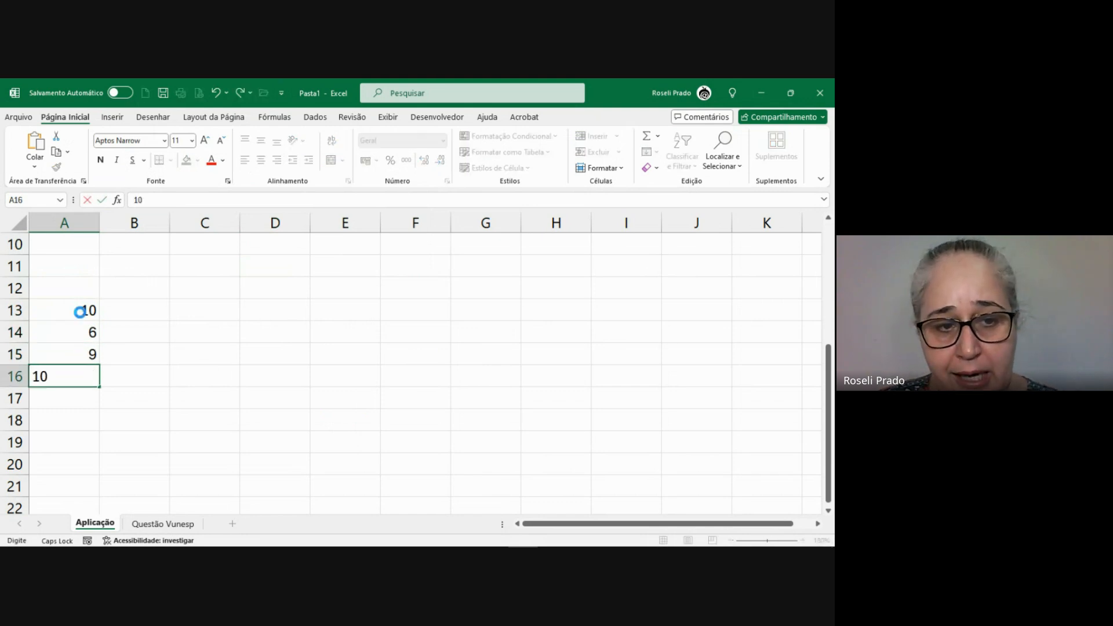
pyautogui.press('Return')
pyautogui.write('7')
pyautogui.press('Return')
pyautogui.write('8')
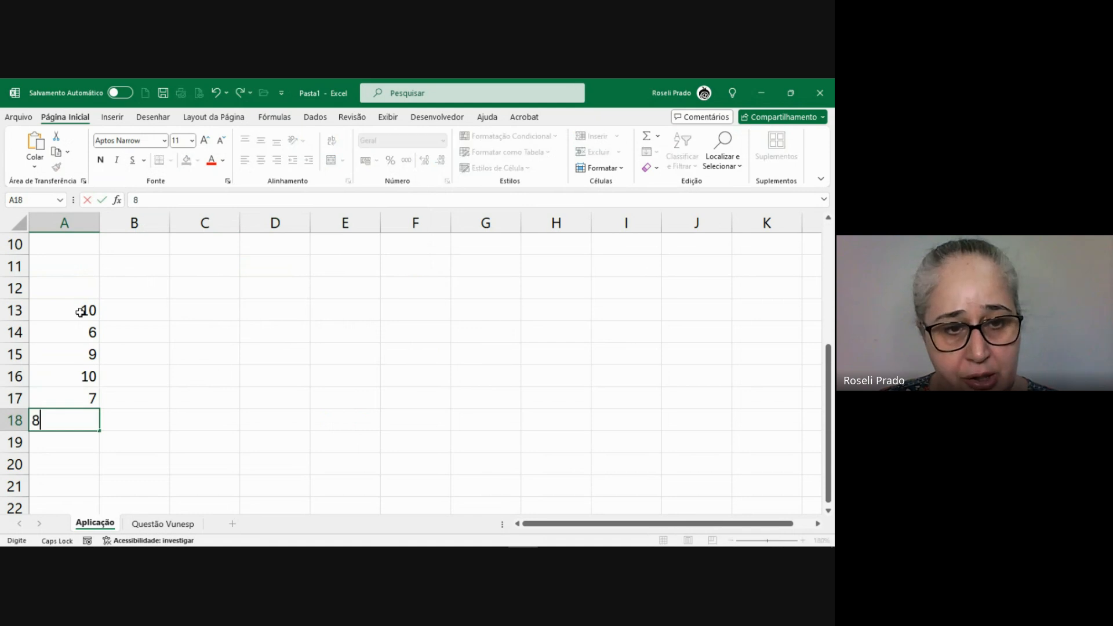
pyautogui.press('Return')
pyautogui.write('2')
pyautogui.press('Return')
pyautogui.write('13')
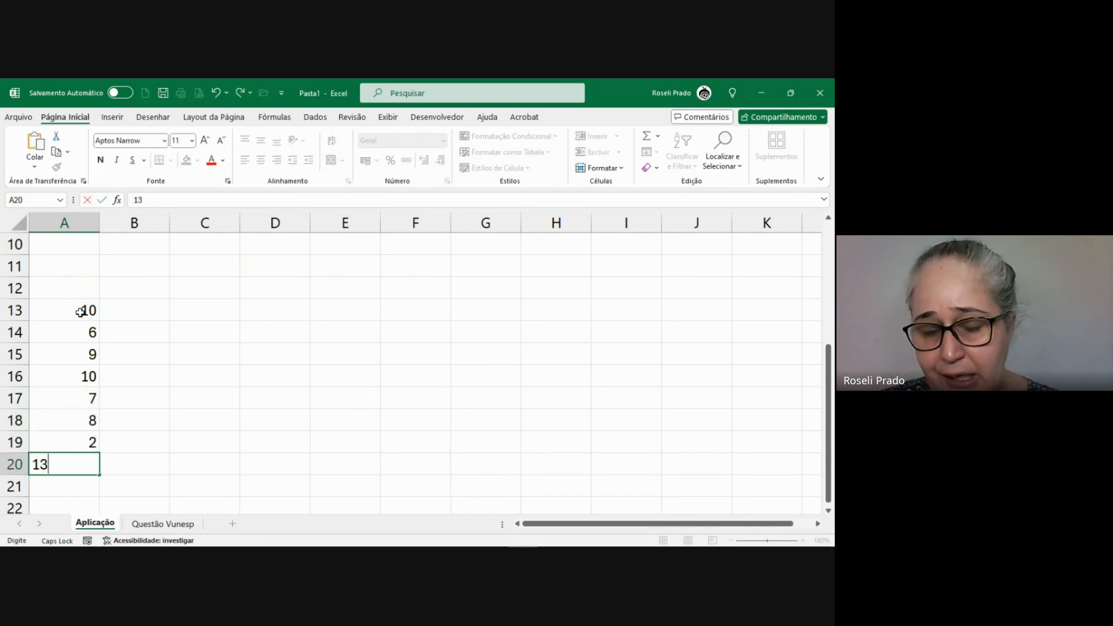
pyautogui.press('Return')
pyautogui.write('2')
pyautogui.press('Return')
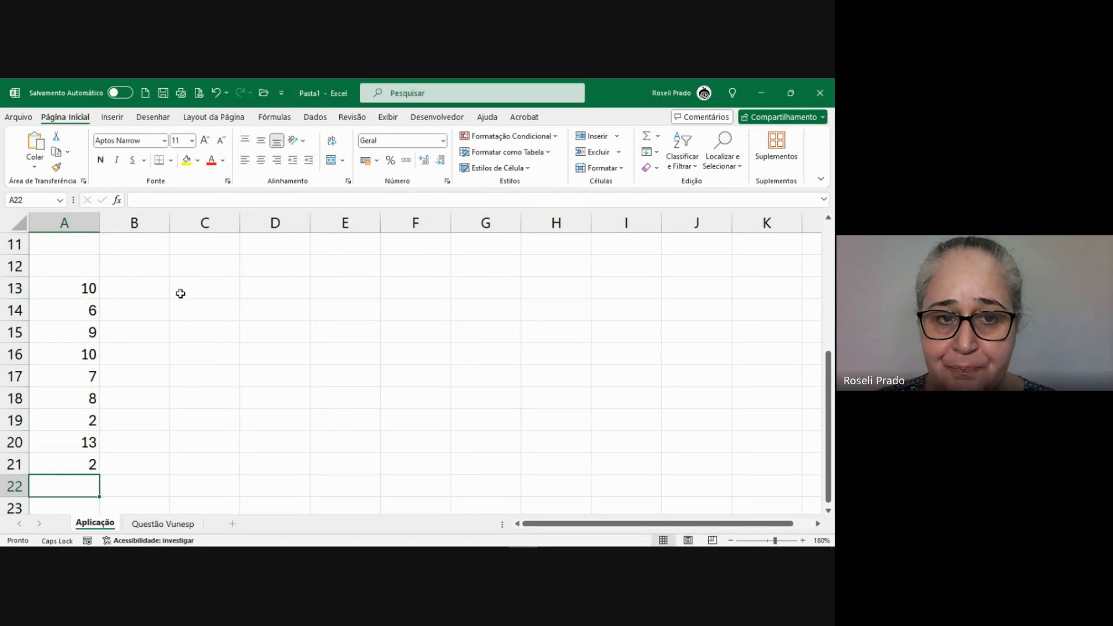
# - Calculate the mode of the second list in cell C13 with the formula =MODO(A13:A21)
pyautogui.click(222, 289)
pyautogui.write('=')
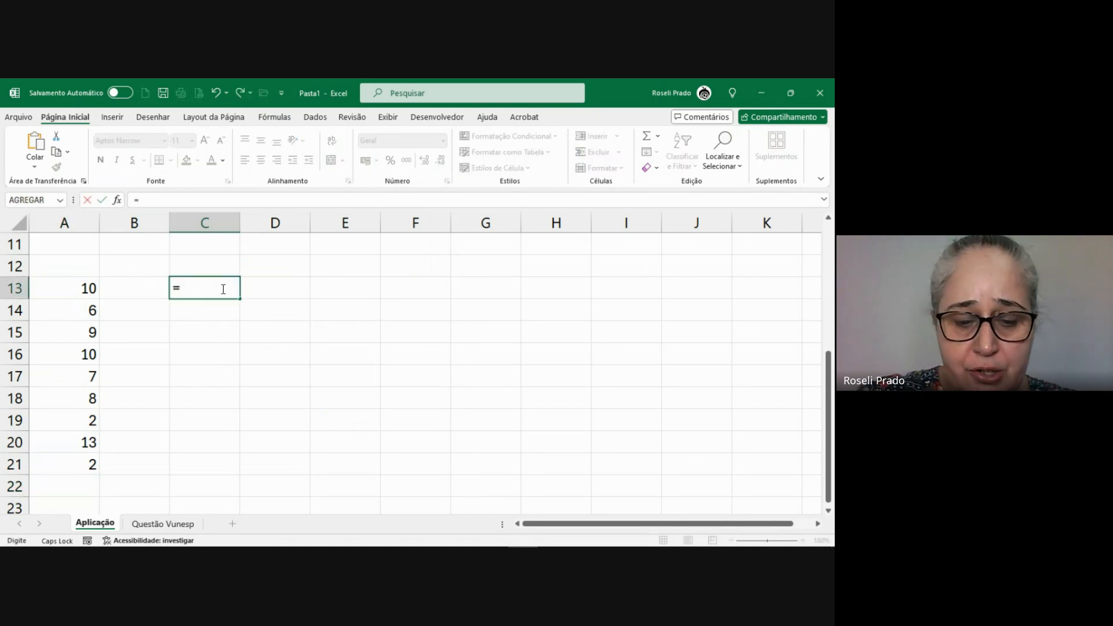
pyautogui.write('MODO(')
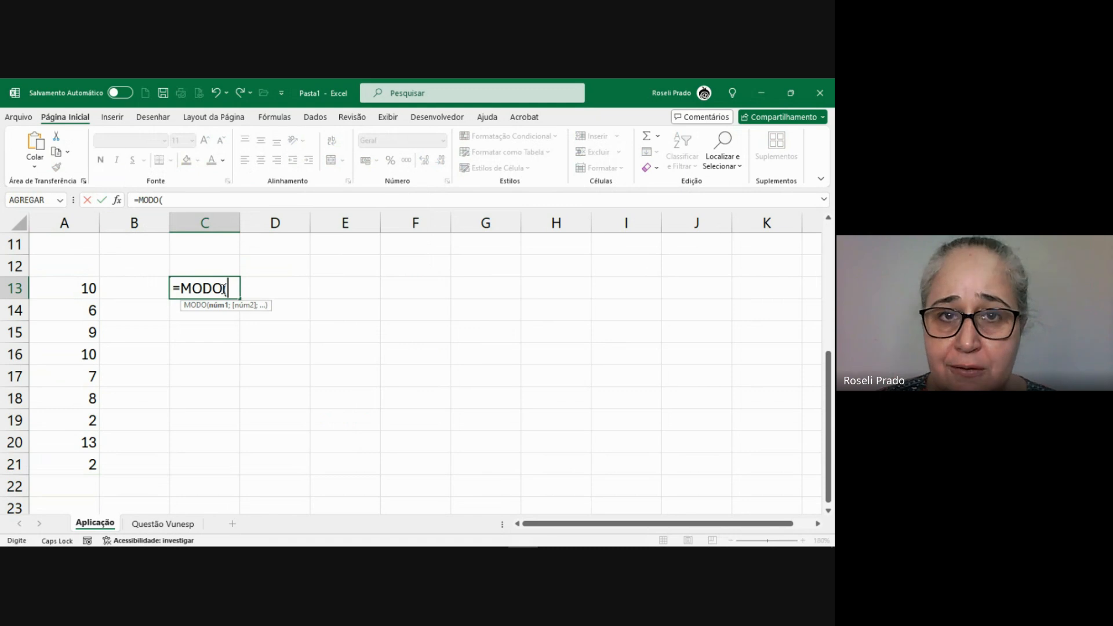
pyautogui.click(83, 285)
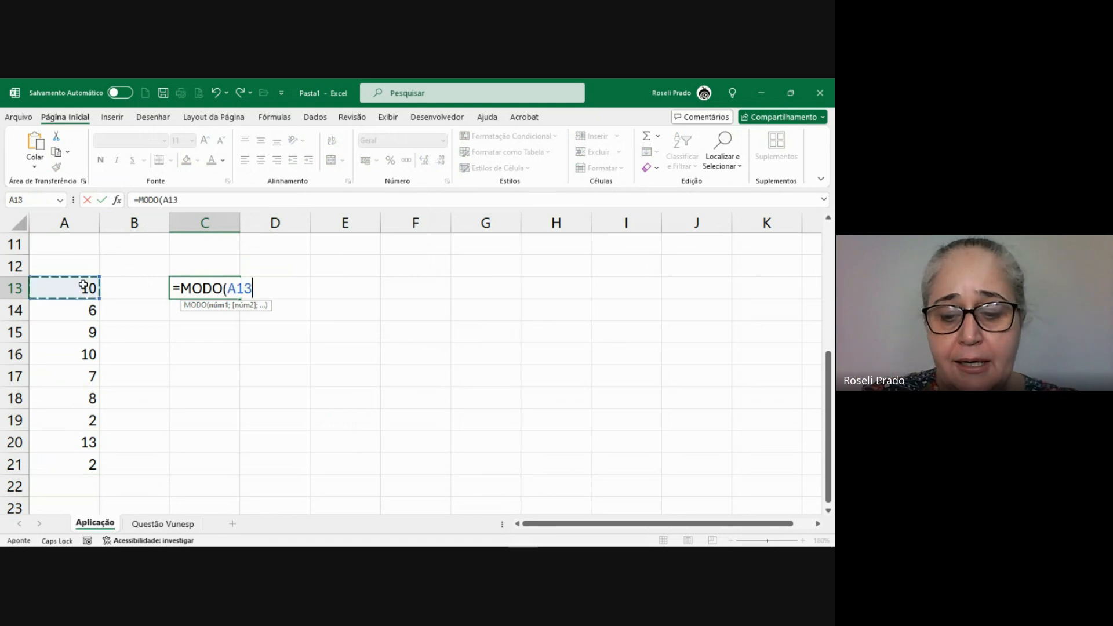
pyautogui.press('F8')
pyautogui.click(91, 464)
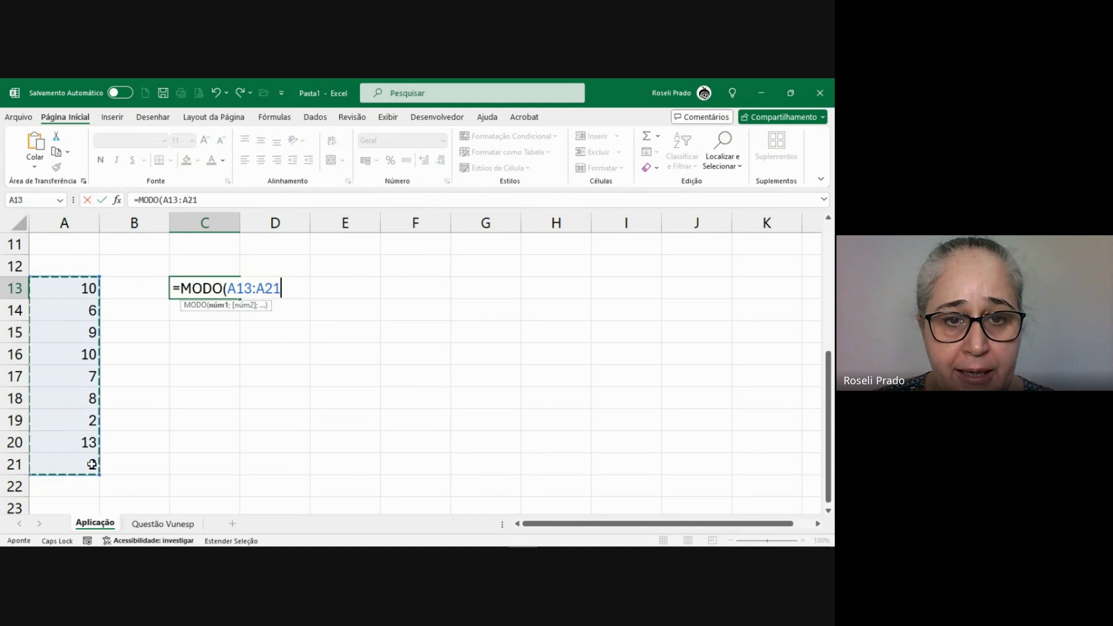
pyautogui.write(')')
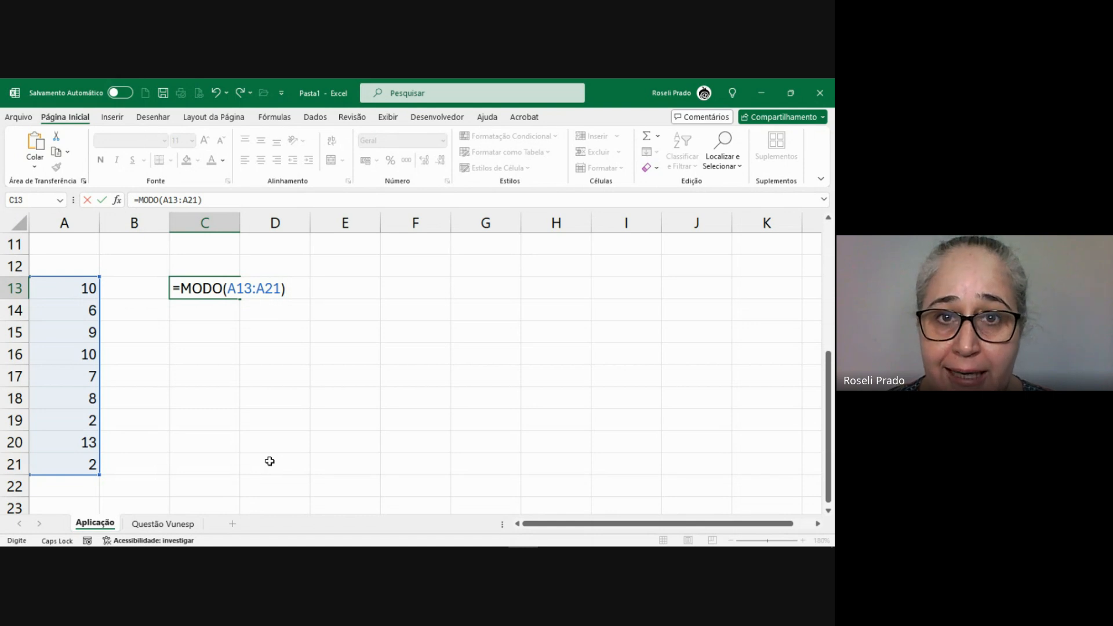
pyautogui.press('Return')
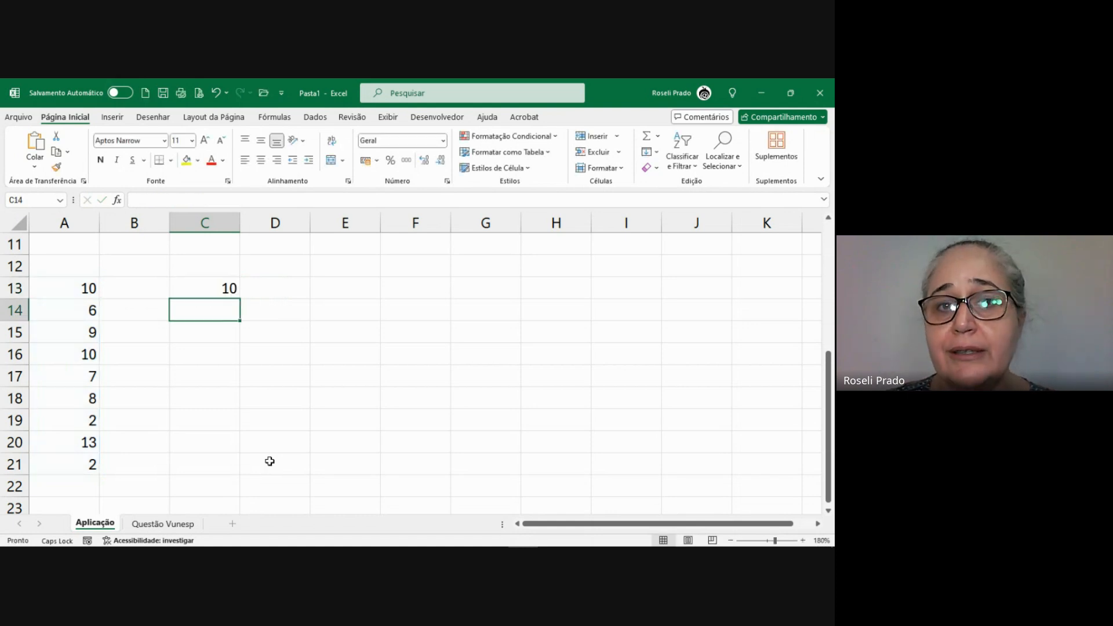
# - Color the repeated values in cells A13, A16, A19 and A21 with a red font
pyautogui.click(88, 288)
pyautogui.click(211, 160)
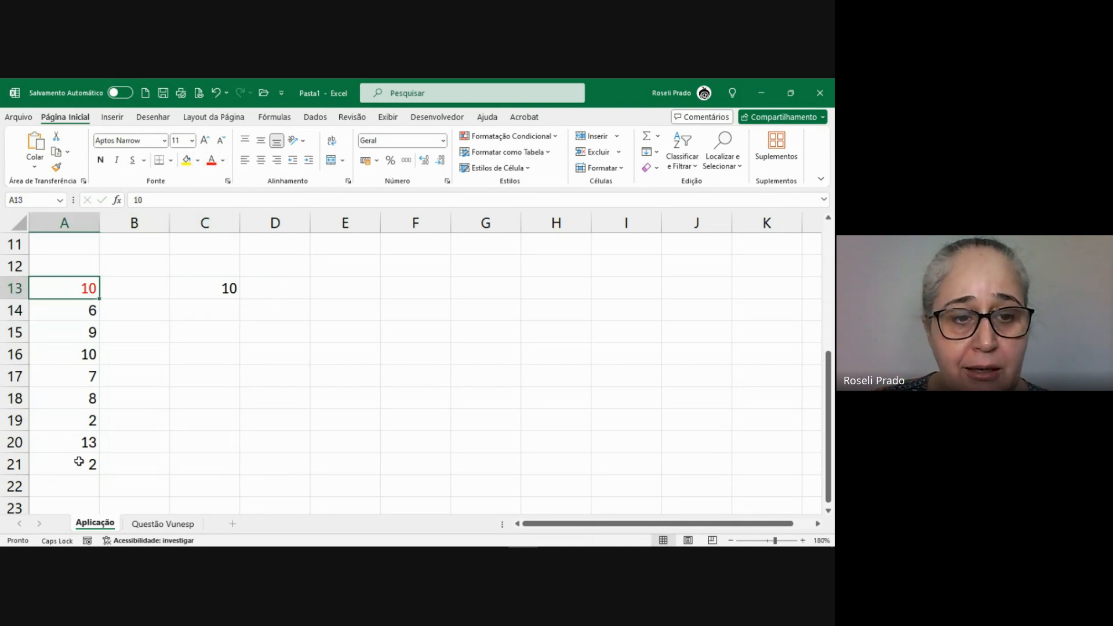
pyautogui.click(83, 355)
pyautogui.click(213, 167)
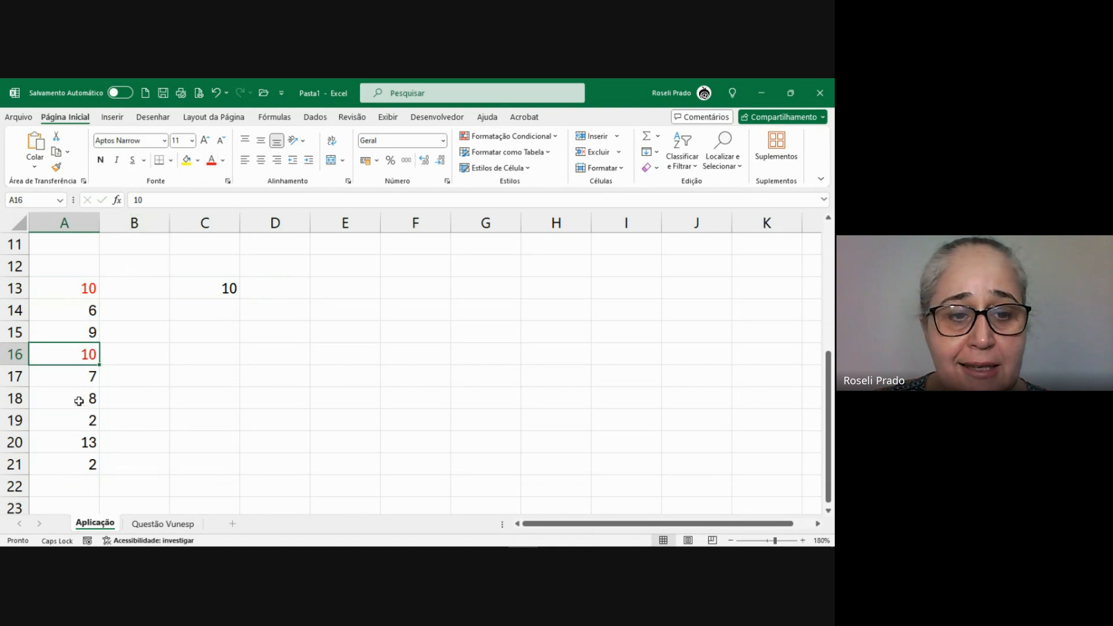
pyautogui.click(89, 422)
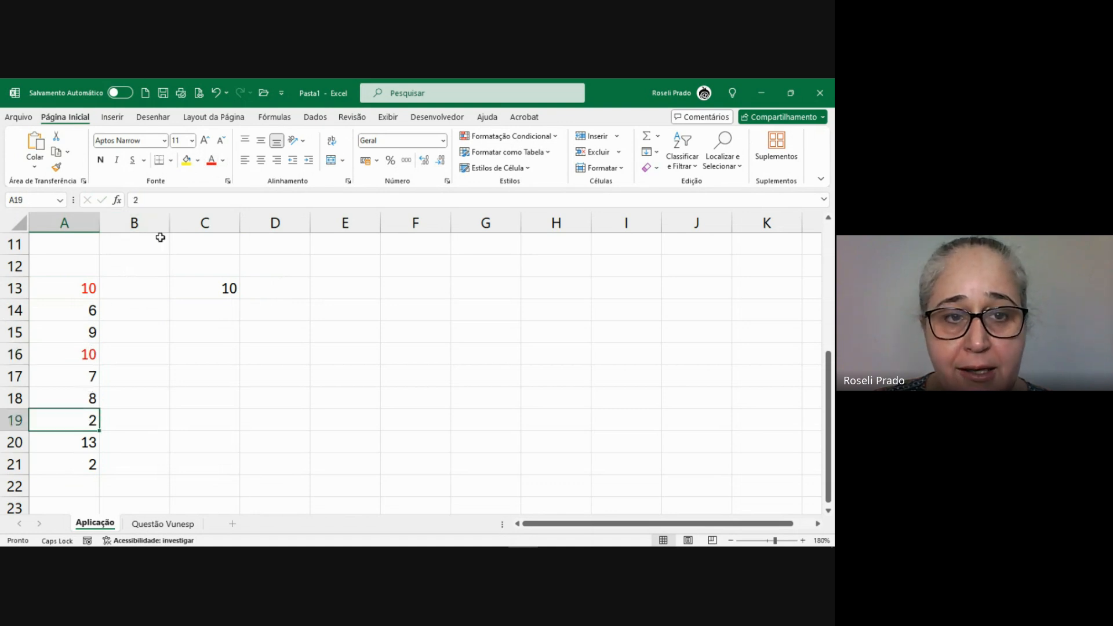
pyautogui.click(212, 164)
pyautogui.click(73, 467)
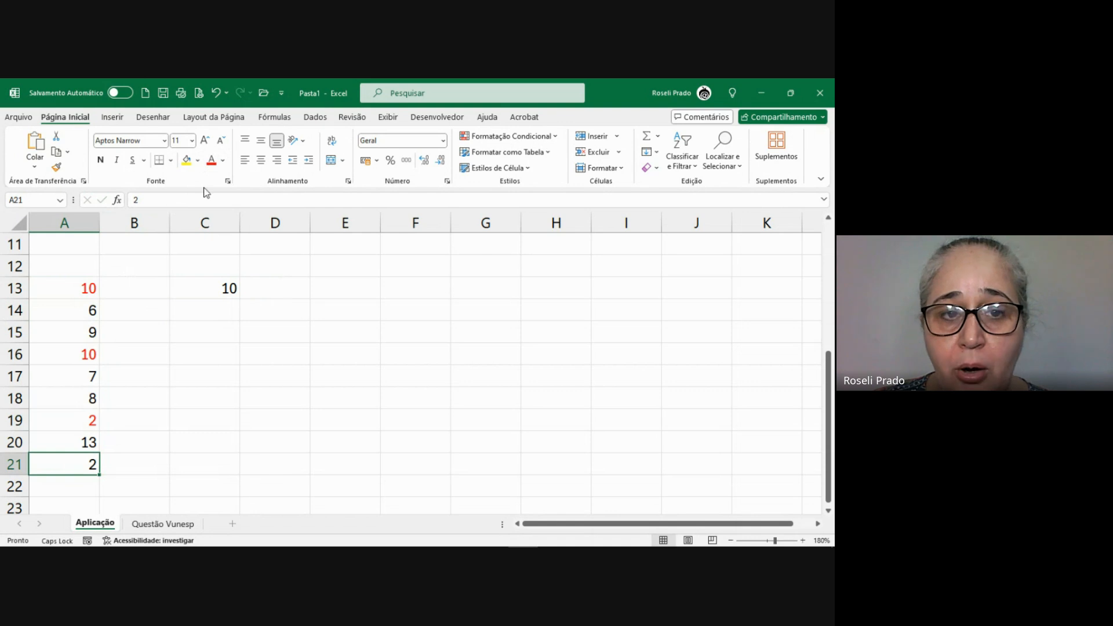
pyautogui.click(212, 162)
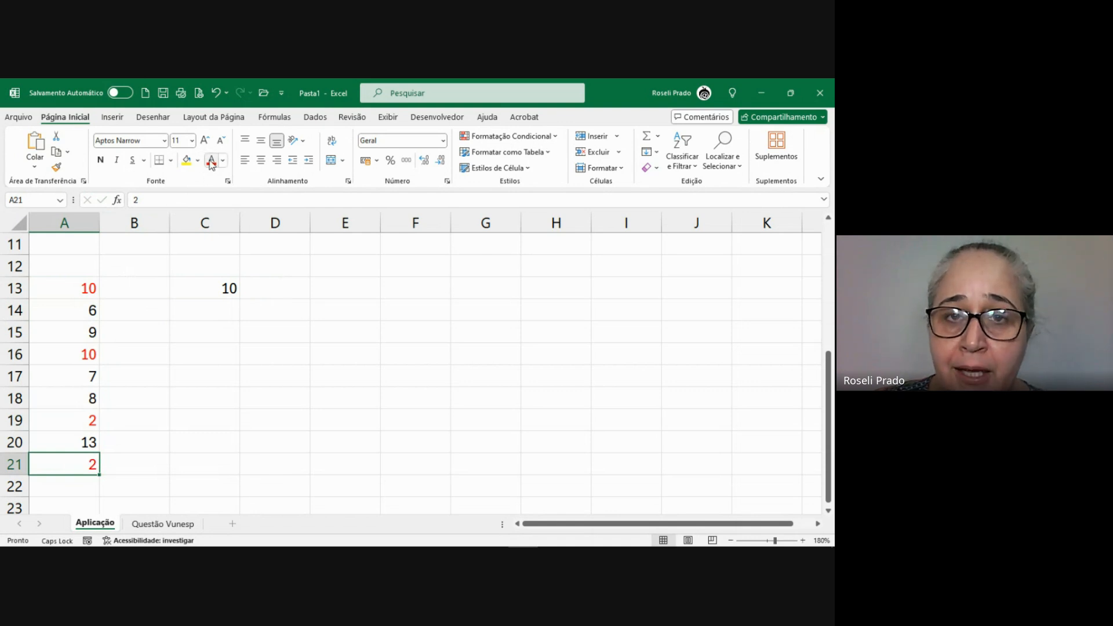
# - Swap the order of the repeated values by entering 2 in cell A13 and 10 in cell A19
pyautogui.click(83, 288)
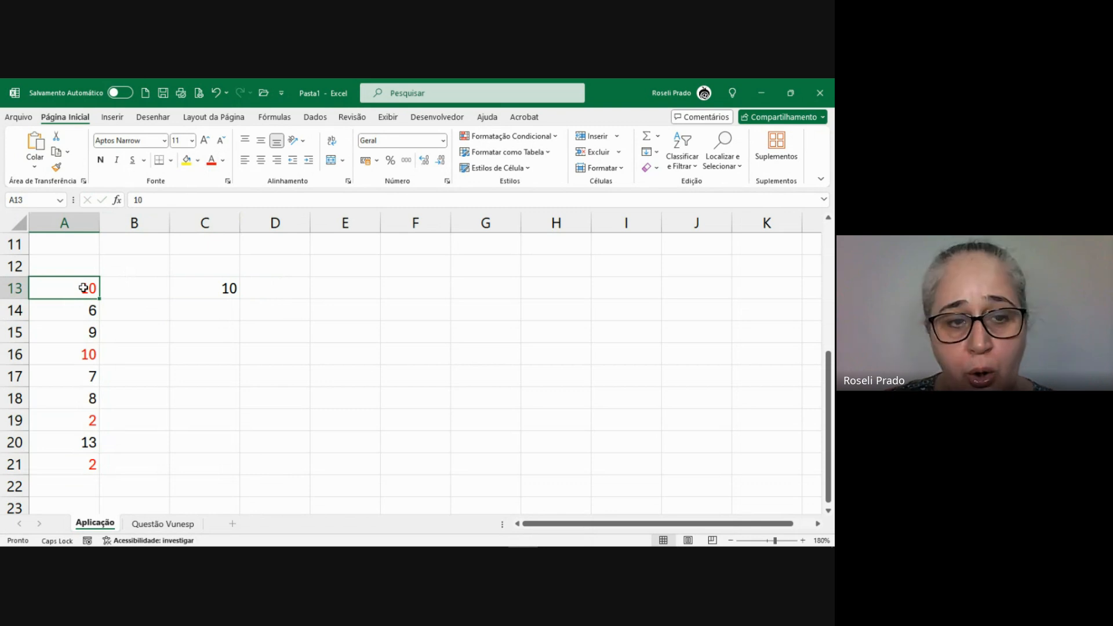
pyautogui.write('2')
pyautogui.press('Return')
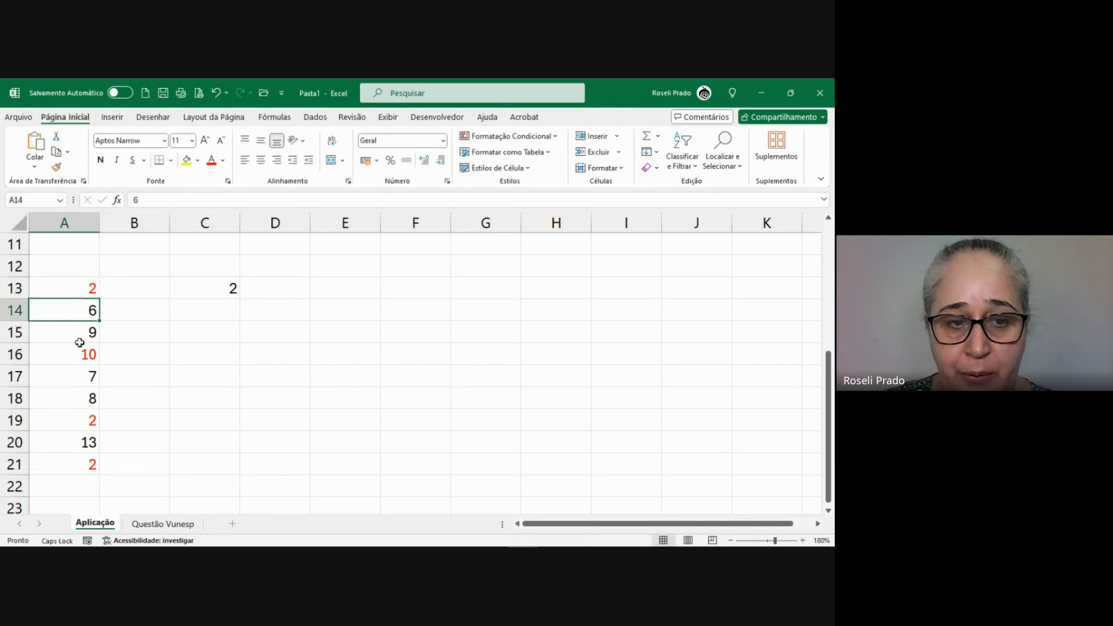
pyautogui.click(86, 424)
pyautogui.write('10')
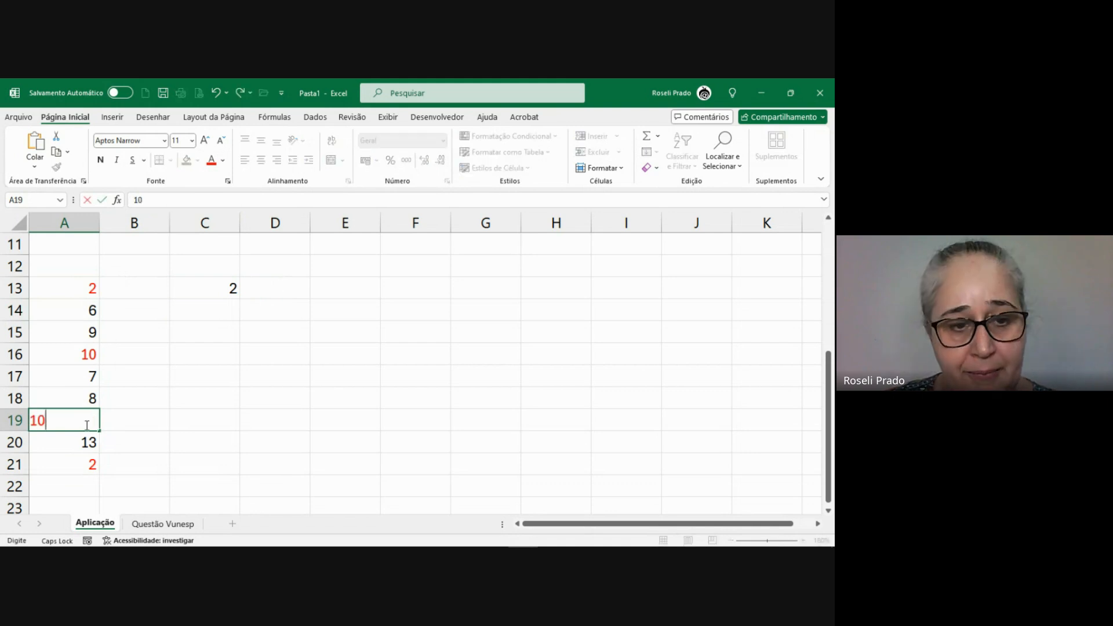
pyautogui.press('Return')
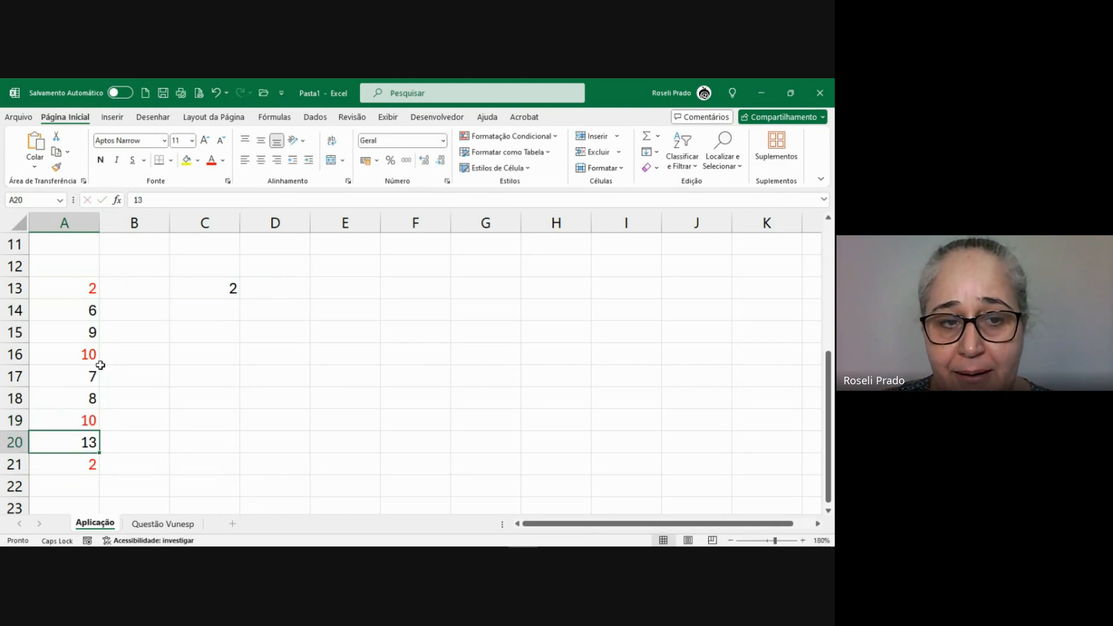
# - Review the first value in A13 and the range referenced by the MODO formula in cell C13
pyautogui.click(88, 290)
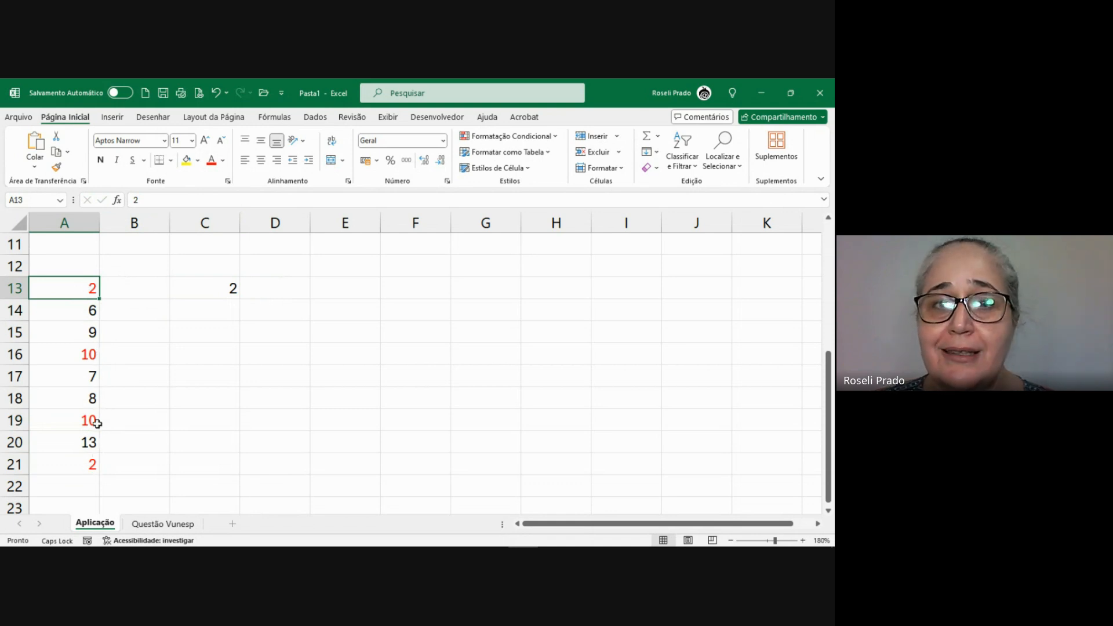
pyautogui.click(215, 289)
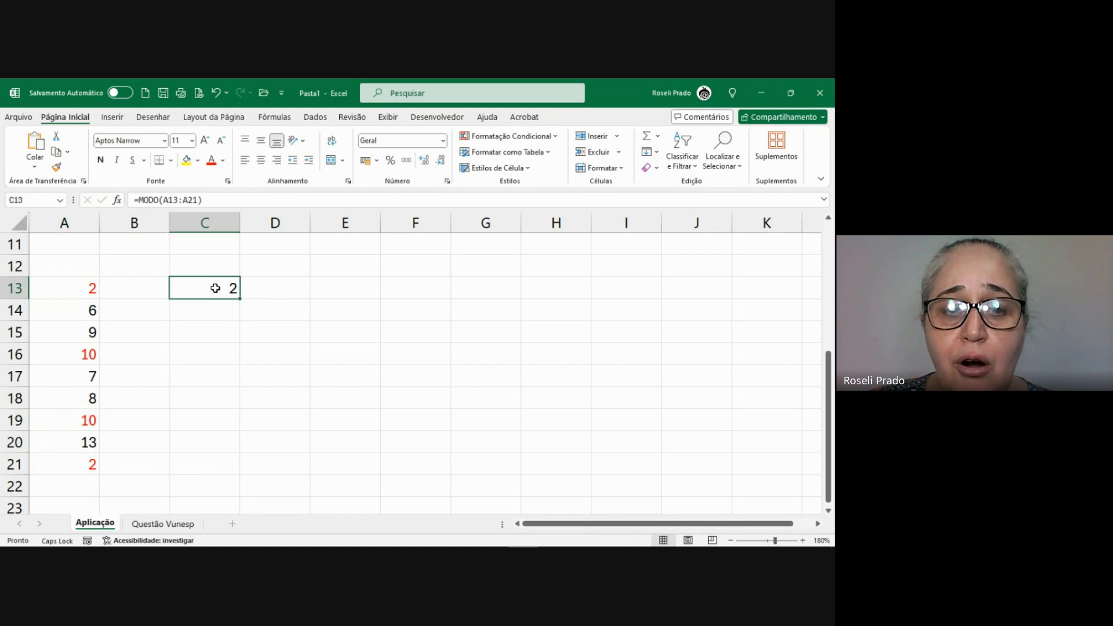
pyautogui.doubleClick(213, 289)
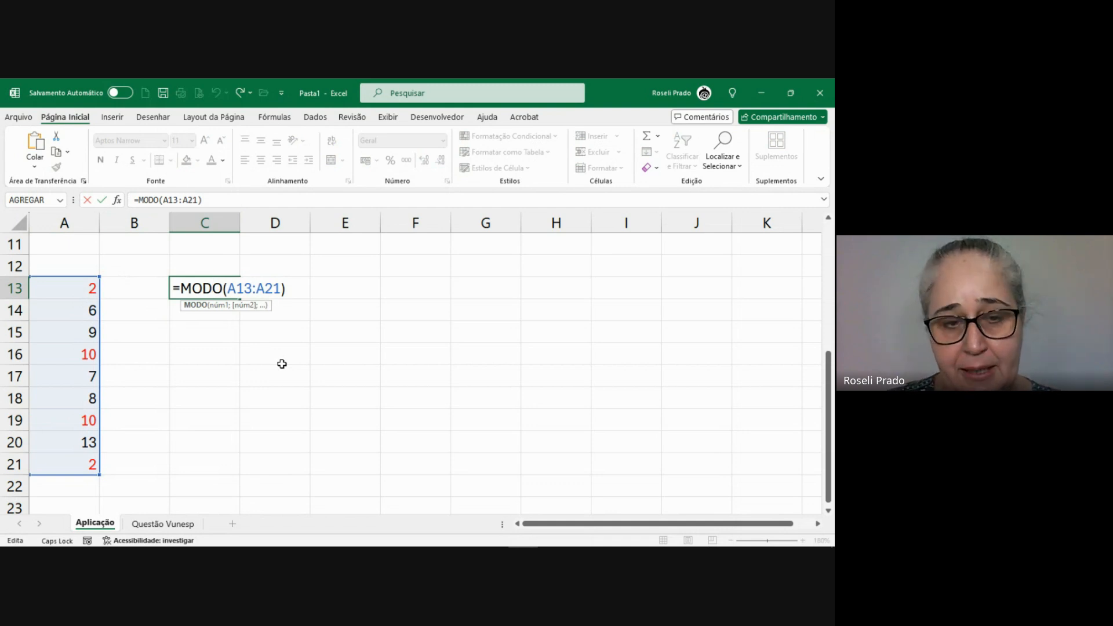
pyautogui.press('Return')
# - Enter the values 12, 39, 45, 8, 12, 7 and 9 down column A in cells A27 to A33
pyautogui.press('Down')
pyautogui.press('Down')
pyautogui.press('Down')
pyautogui.press('Down')
pyautogui.press('Down')
pyautogui.press('Down')
pyautogui.press('Down')
pyautogui.press('Down')
pyautogui.press('Down')
pyautogui.press('Down')
pyautogui.press('Down')
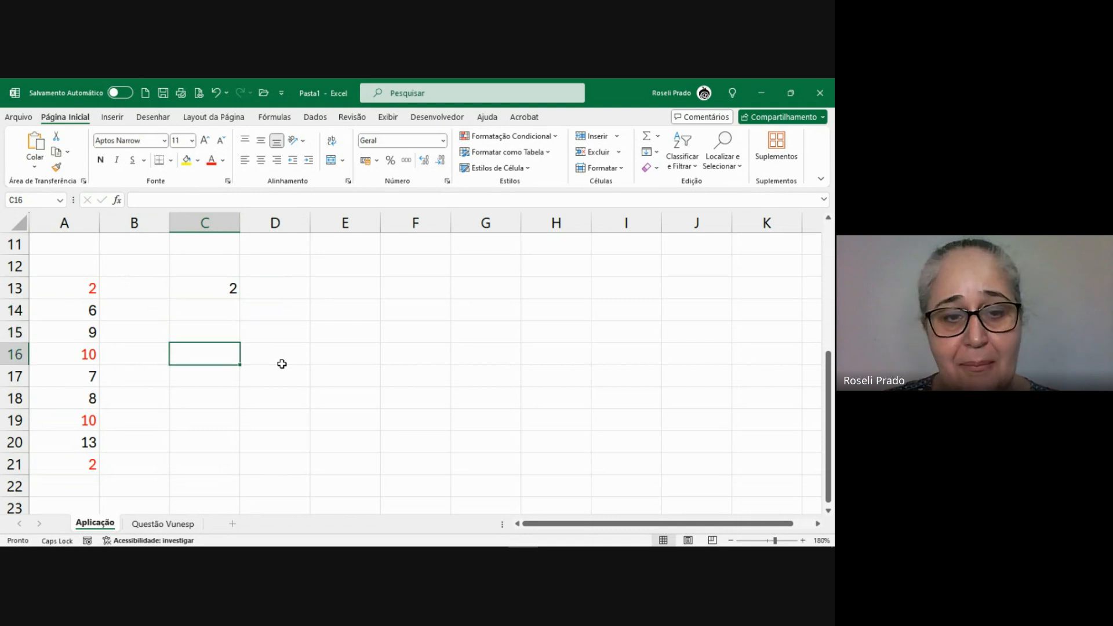
pyautogui.press('Down')
pyautogui.press('Down')
pyautogui.press('Down')
pyautogui.press('Down')
pyautogui.press('Down')
pyautogui.press('Down')
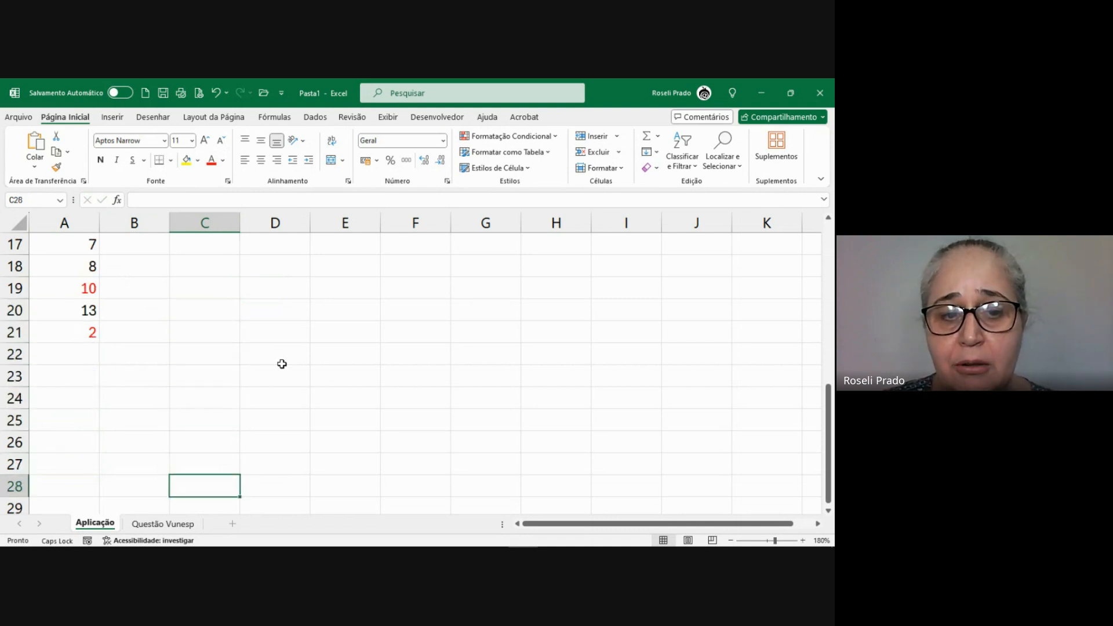
pyautogui.press('Up')
pyautogui.press('Up')
pyautogui.press('Up')
pyautogui.press('Up')
pyautogui.press('Up')
pyautogui.press('Up')
pyautogui.press('Up')
pyautogui.press('Left')
pyautogui.press('Left')
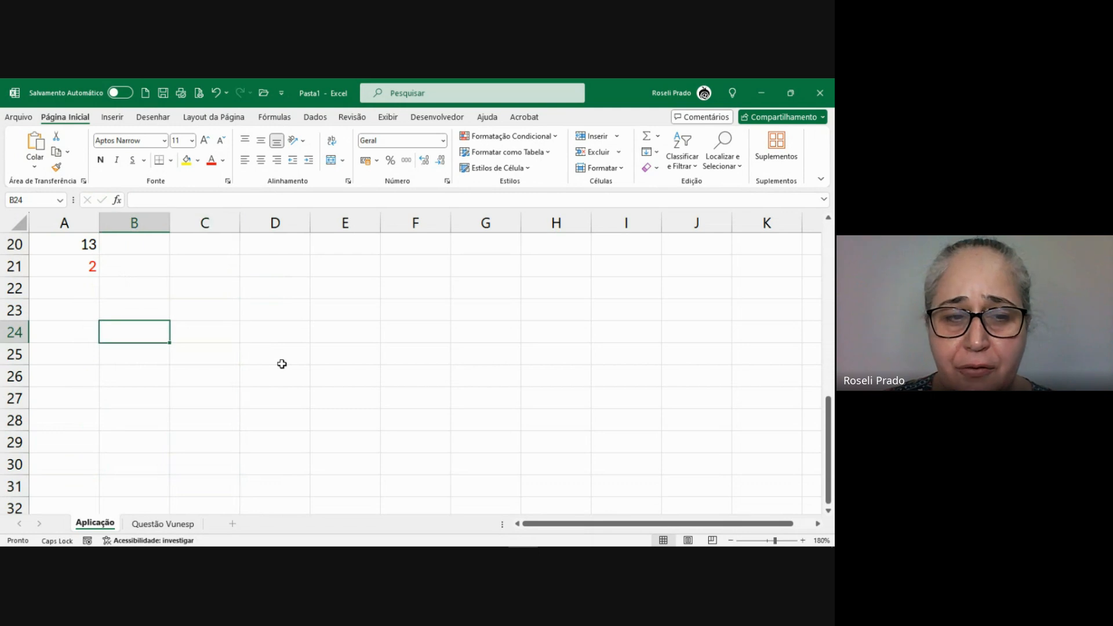
pyautogui.press('Down')
pyautogui.press('Down')
pyautogui.press('Down')
pyautogui.press('Down')
pyautogui.press('Down')
pyautogui.press('Down')
pyautogui.press('Down')
pyautogui.press('Down')
pyautogui.press('Down')
pyautogui.press('Down')
pyautogui.press('Down')
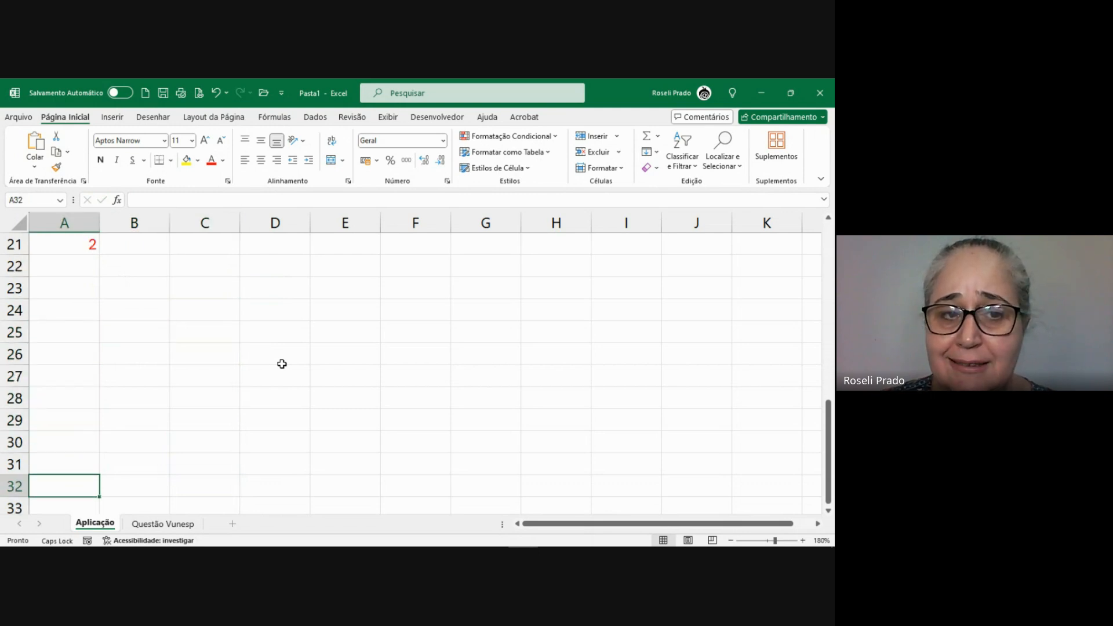
pyautogui.press('Up')
pyautogui.press('Up')
pyautogui.press('Up')
pyautogui.press('Up')
pyautogui.press('Up')
pyautogui.press('Up')
pyautogui.press('Up')
pyautogui.press('Up')
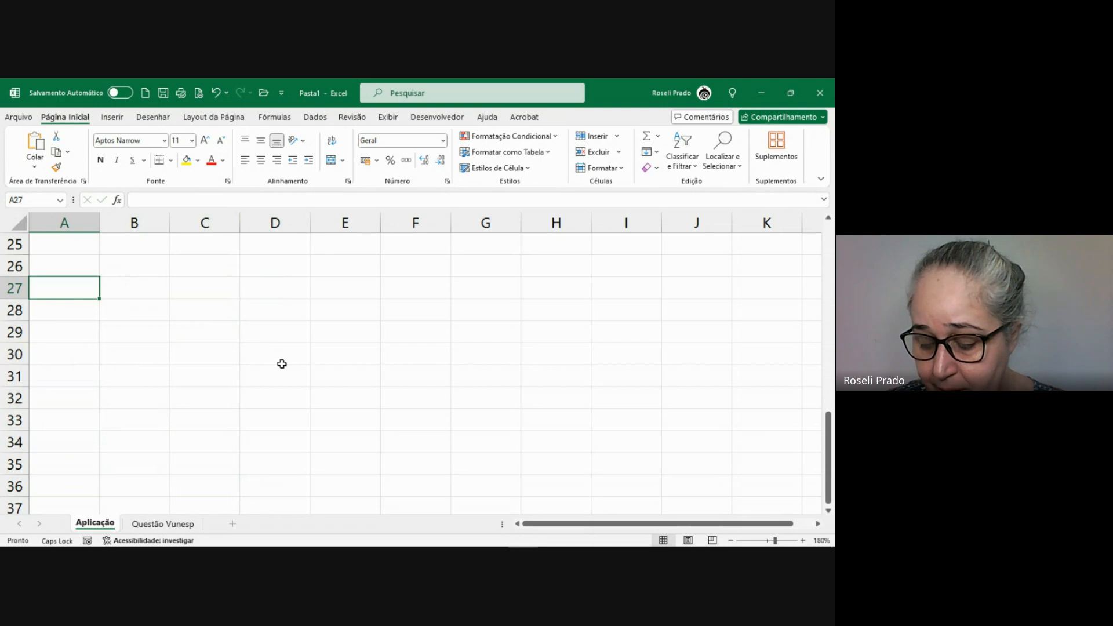
pyautogui.write('12')
pyautogui.press('Return')
pyautogui.write('39')
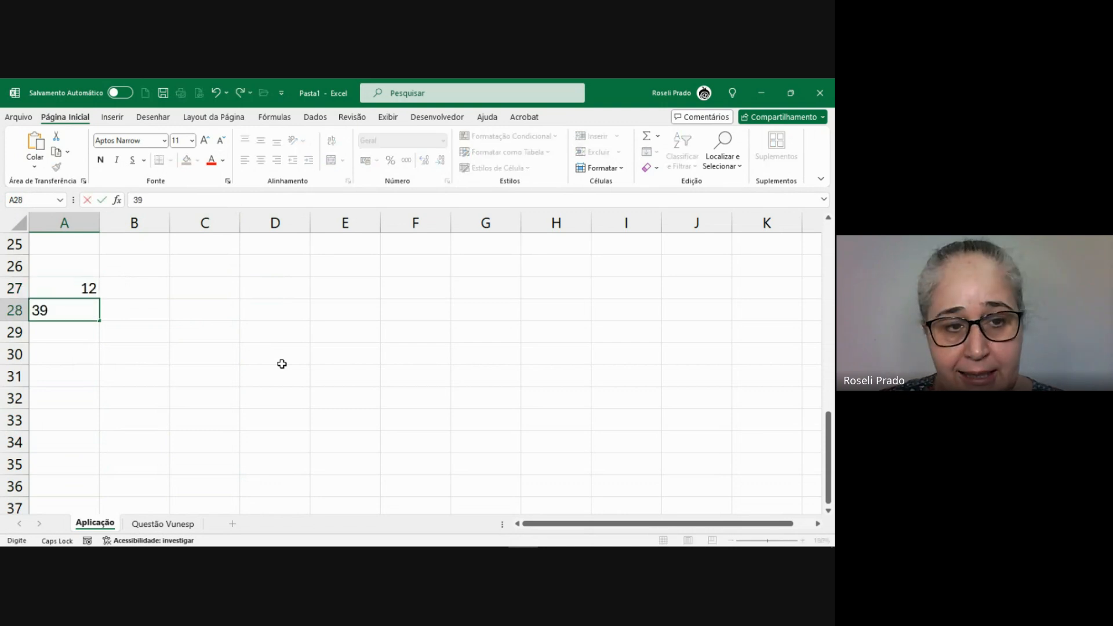
pyautogui.press('Return')
pyautogui.write('45')
pyautogui.press('Return')
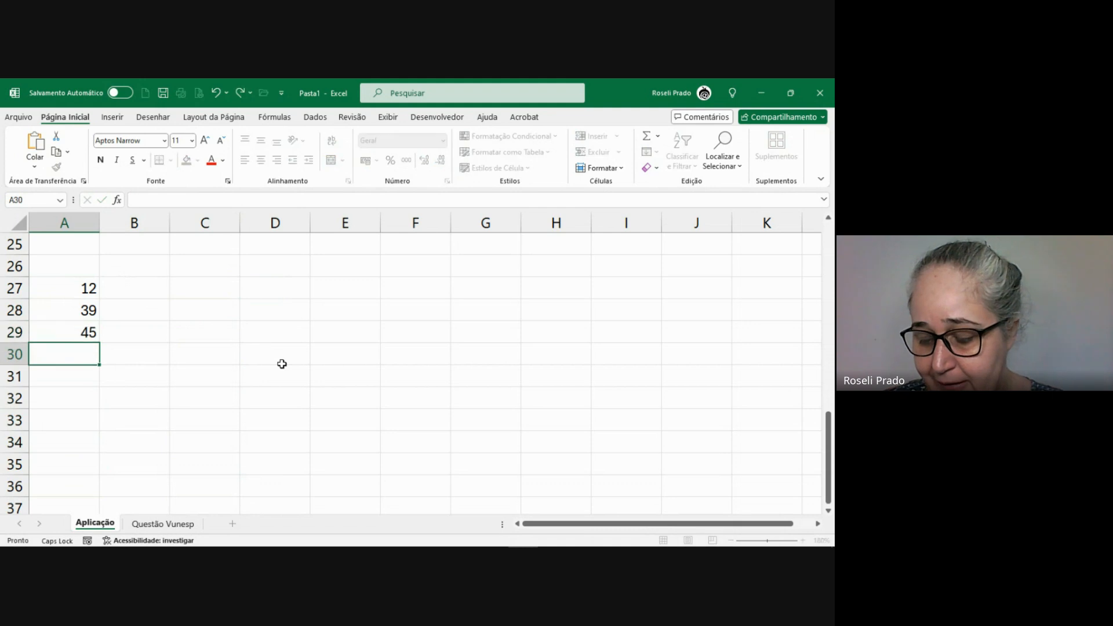
pyautogui.write('8')
pyautogui.press('Return')
pyautogui.write('12')
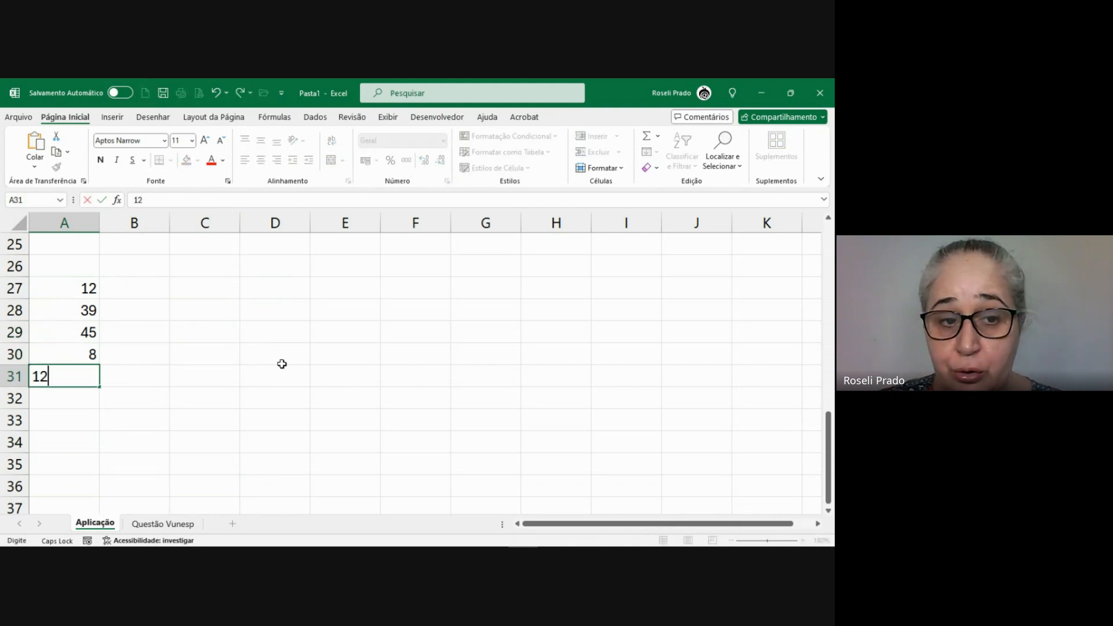
pyautogui.press('Return')
pyautogui.write('7')
pyautogui.press('Return')
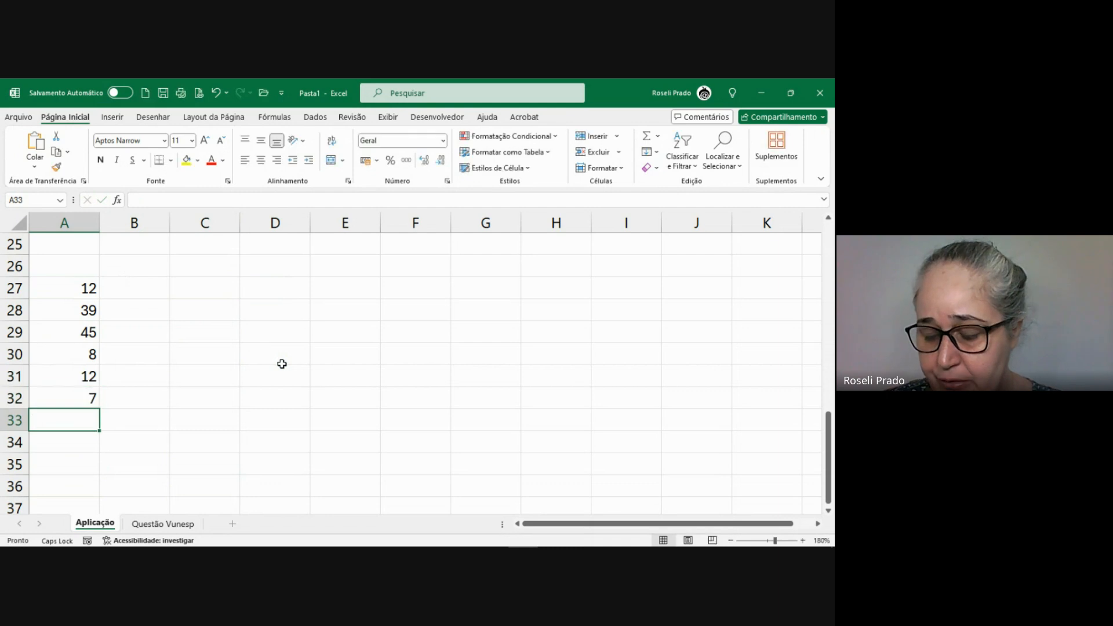
pyautogui.write('9')
pyautogui.press('Return')
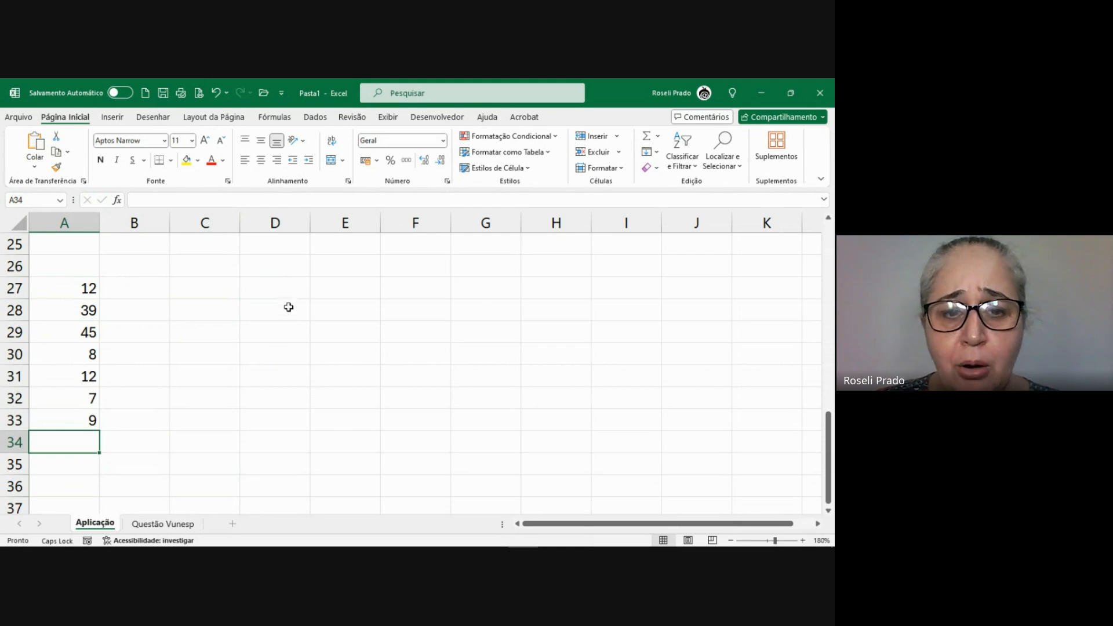
# - Enter the formula =MODO.ÚNICO(A27:A33) in cell D27
pyautogui.click(268, 291)
pyautogui.write('=MODO.')
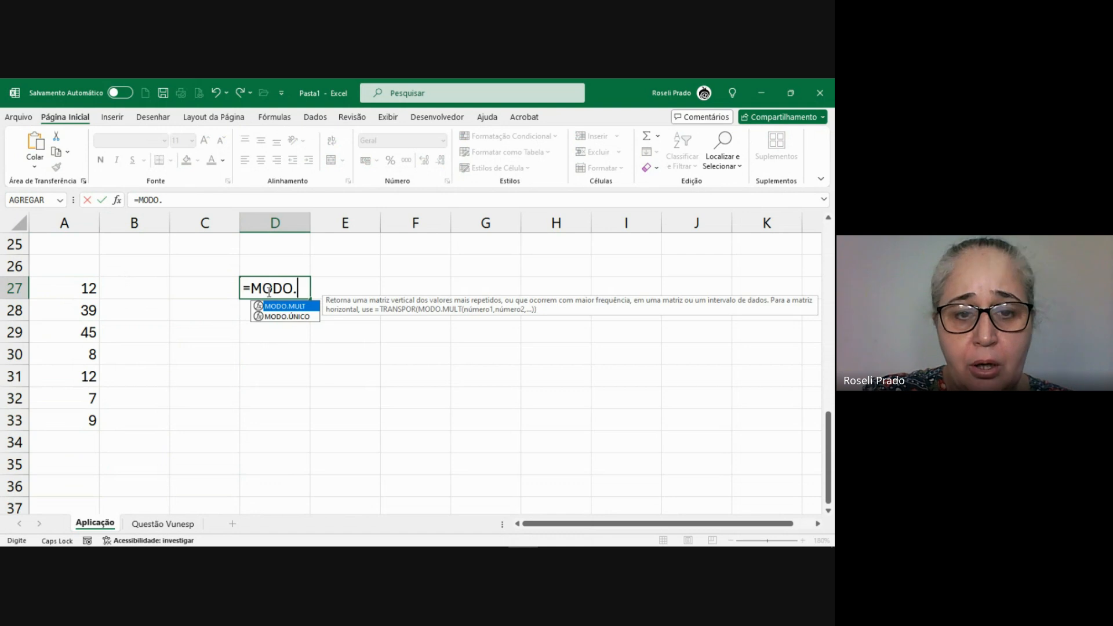
pyautogui.doubleClick(290, 318)
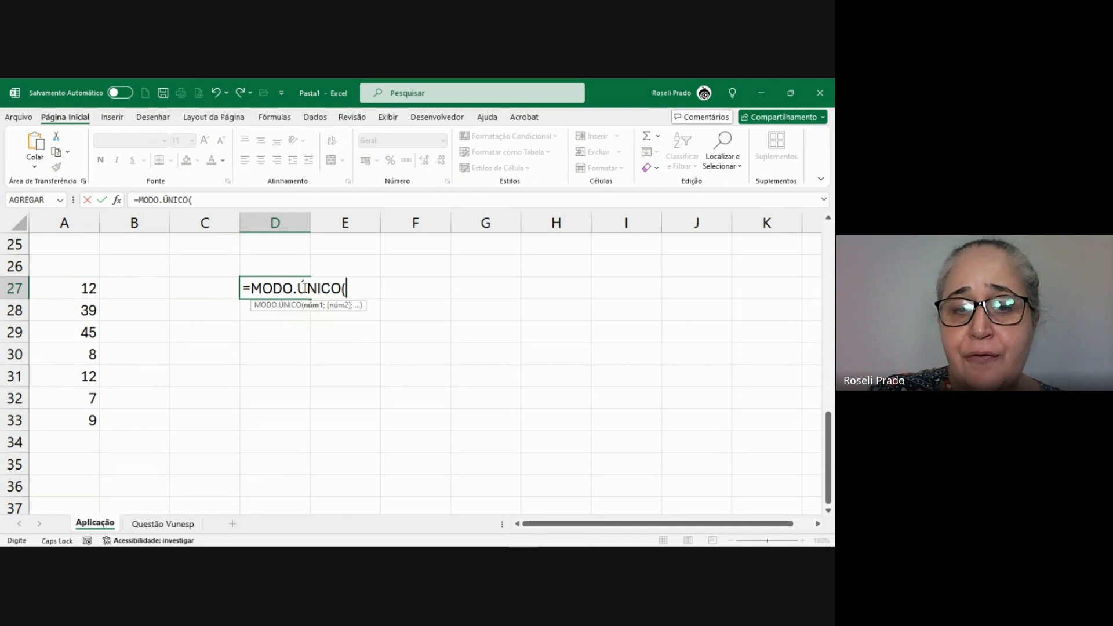
pyautogui.press('BackSpace')
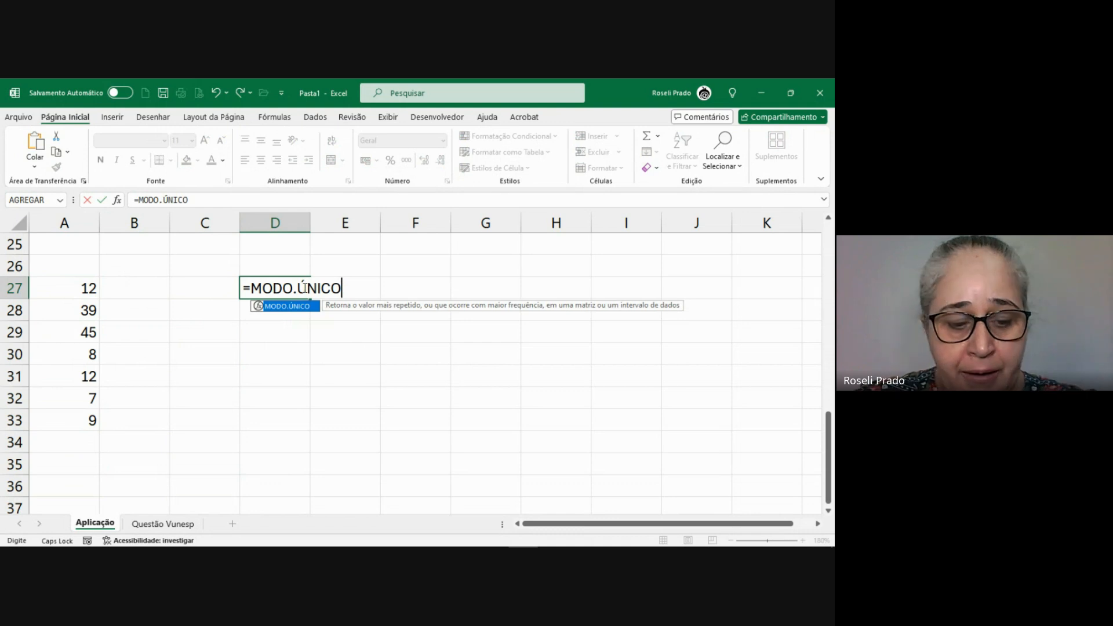
pyautogui.write('(')
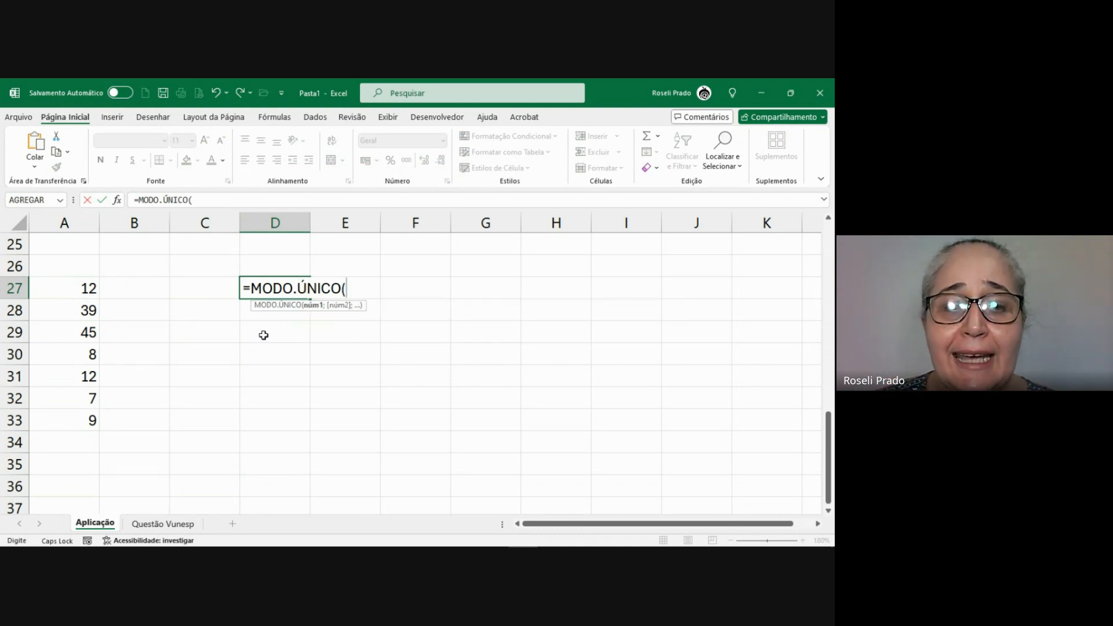
pyautogui.click(86, 288)
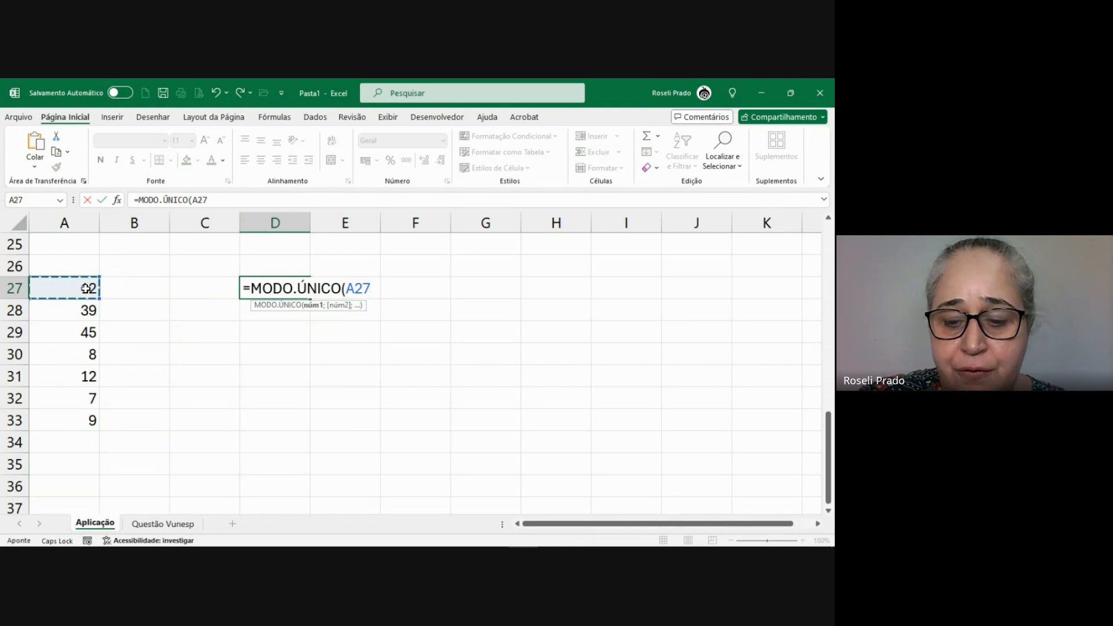
pyautogui.press('F8')
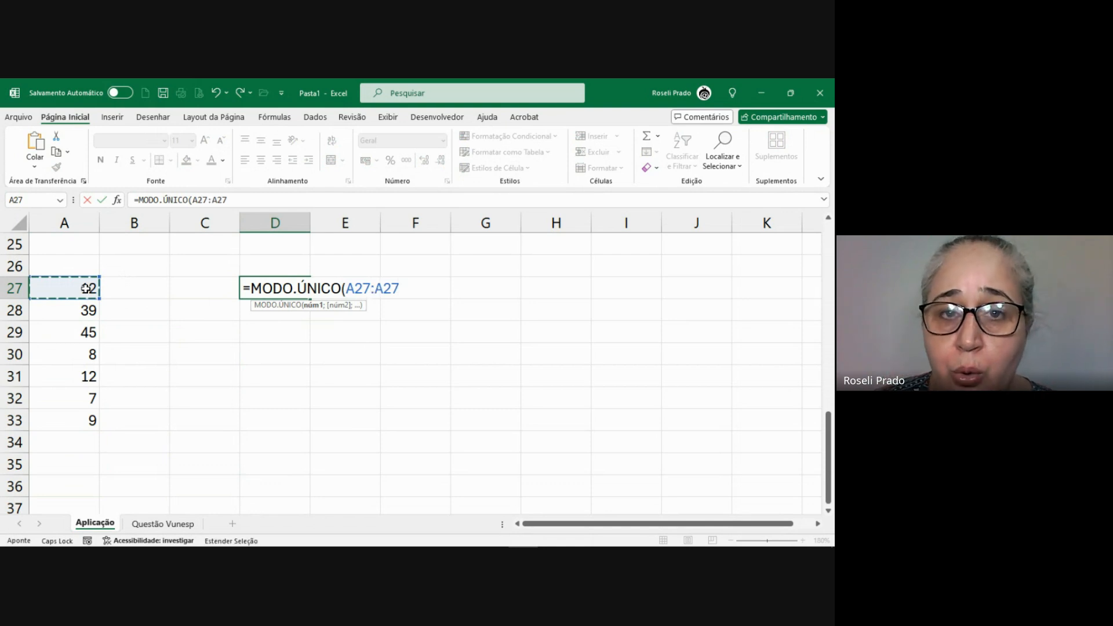
pyautogui.click(91, 420)
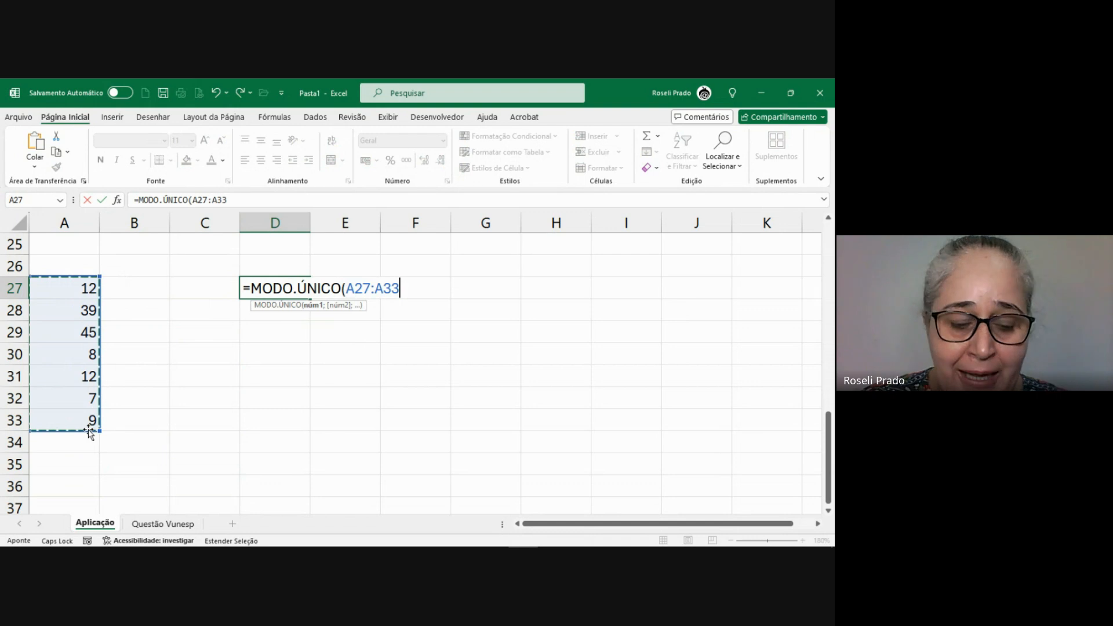
pyautogui.write(')')
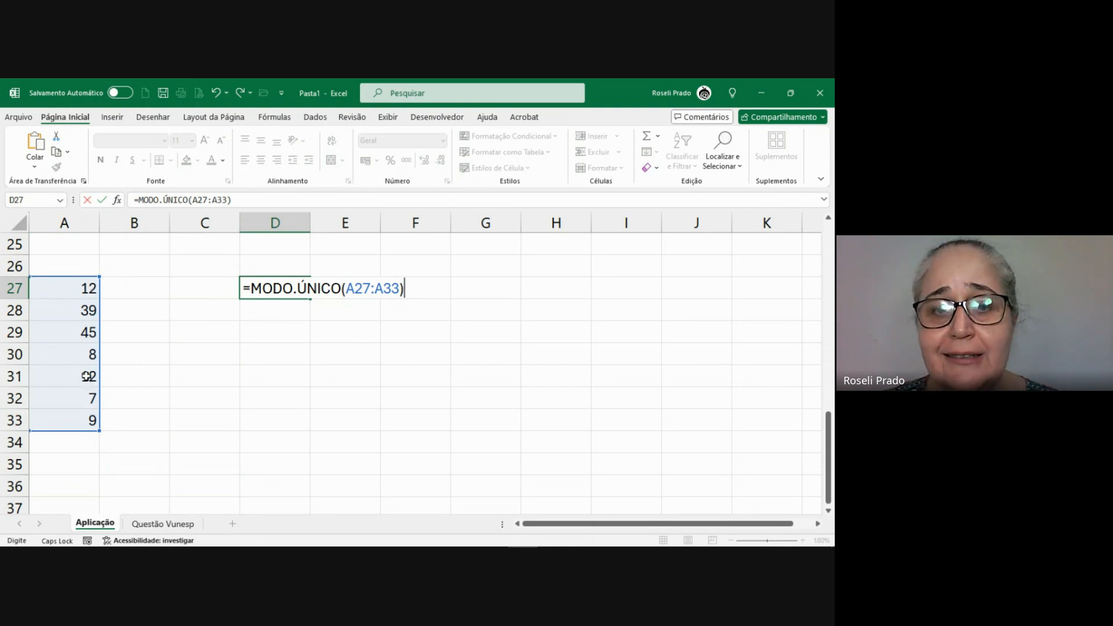
pyautogui.press('Return')
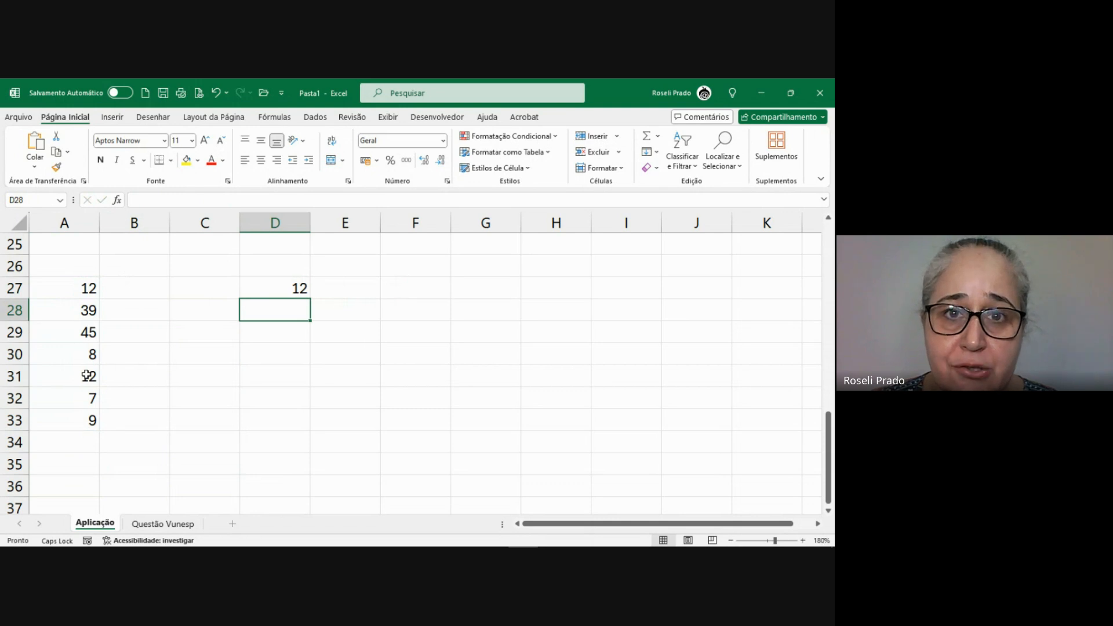
# - Color the repeated value 12 in cells A27 and A31 with a red font
pyautogui.click(73, 290)
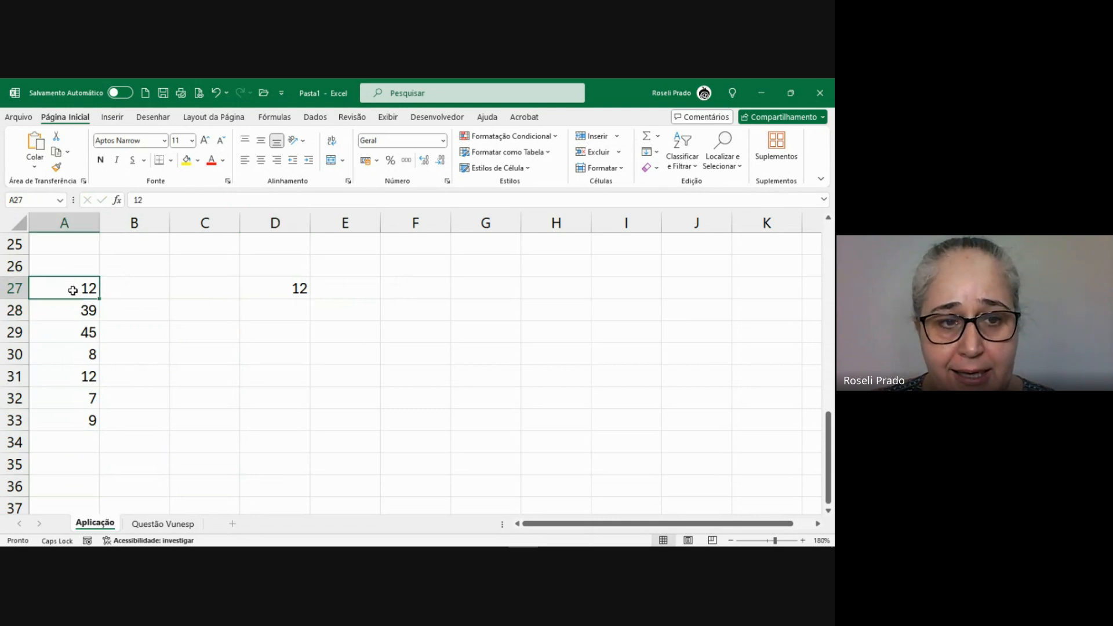
pyautogui.click(213, 162)
pyautogui.click(75, 377)
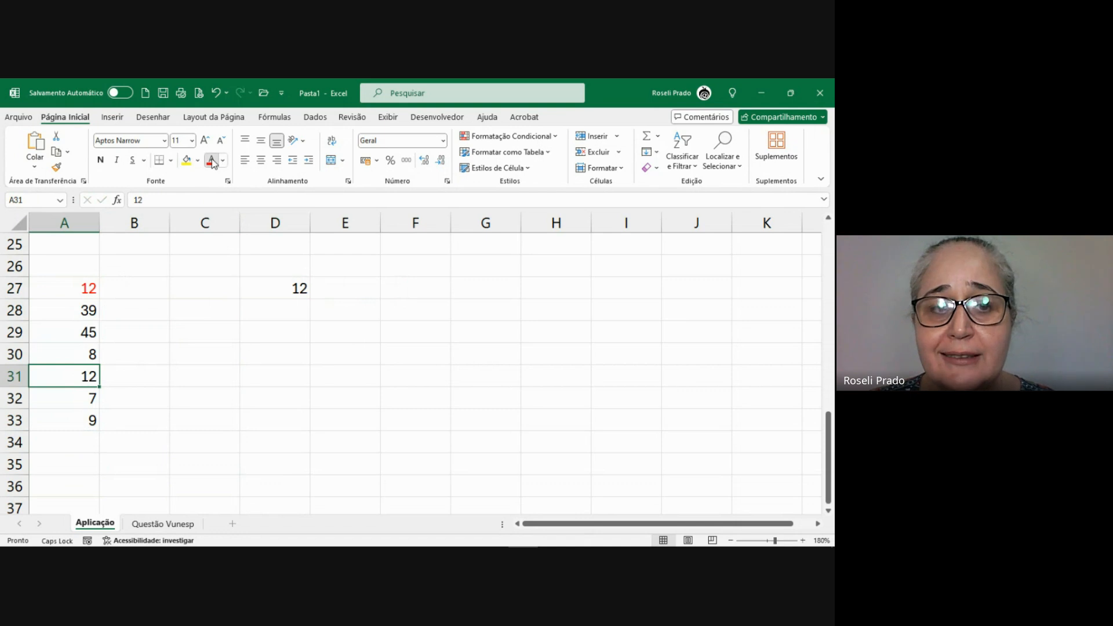
pyautogui.click(213, 161)
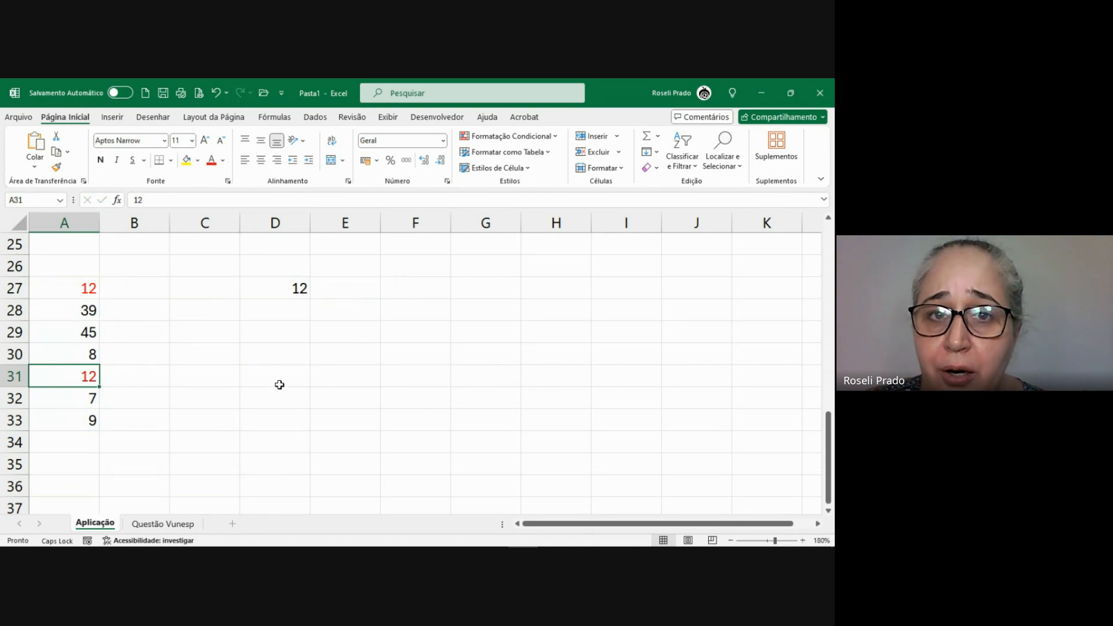
# - Enter the values 2, 6, 9, 7, 4, 6 and 9 down column A in cells A37 to A43
pyautogui.scroll(-3, 279, 384)
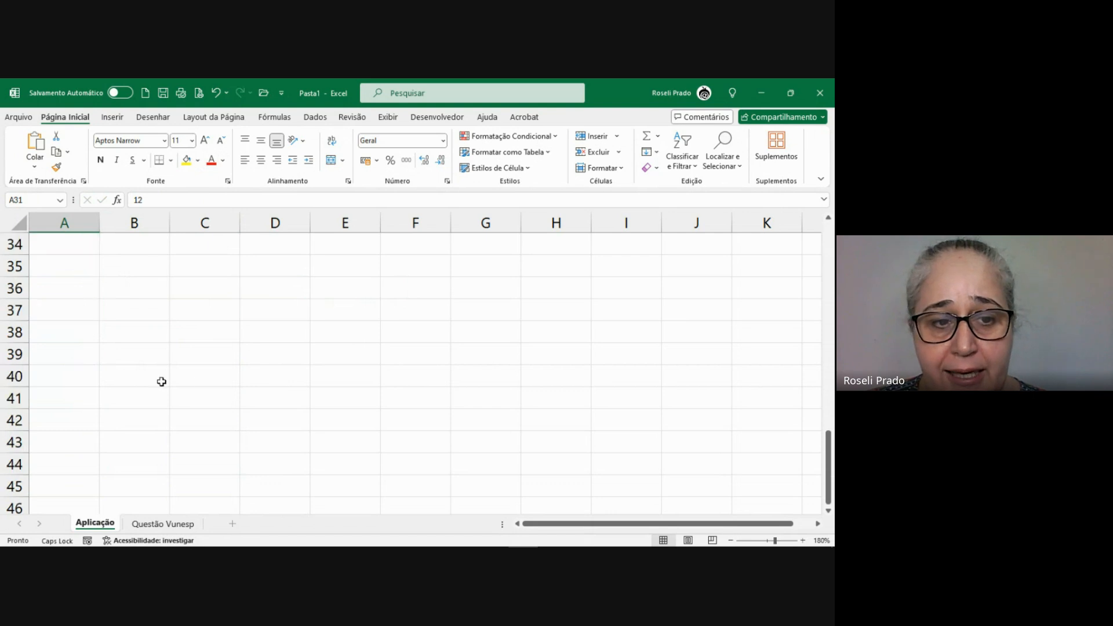
pyautogui.click(73, 304)
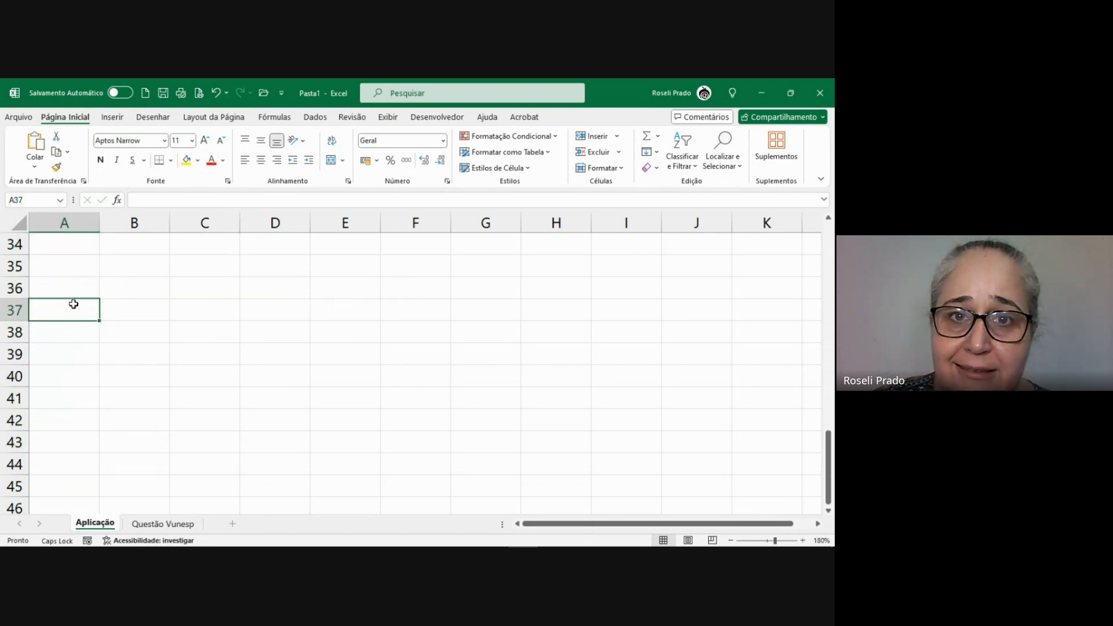
pyautogui.write('2')
pyautogui.press('Return')
pyautogui.write('6')
pyautogui.press('Return')
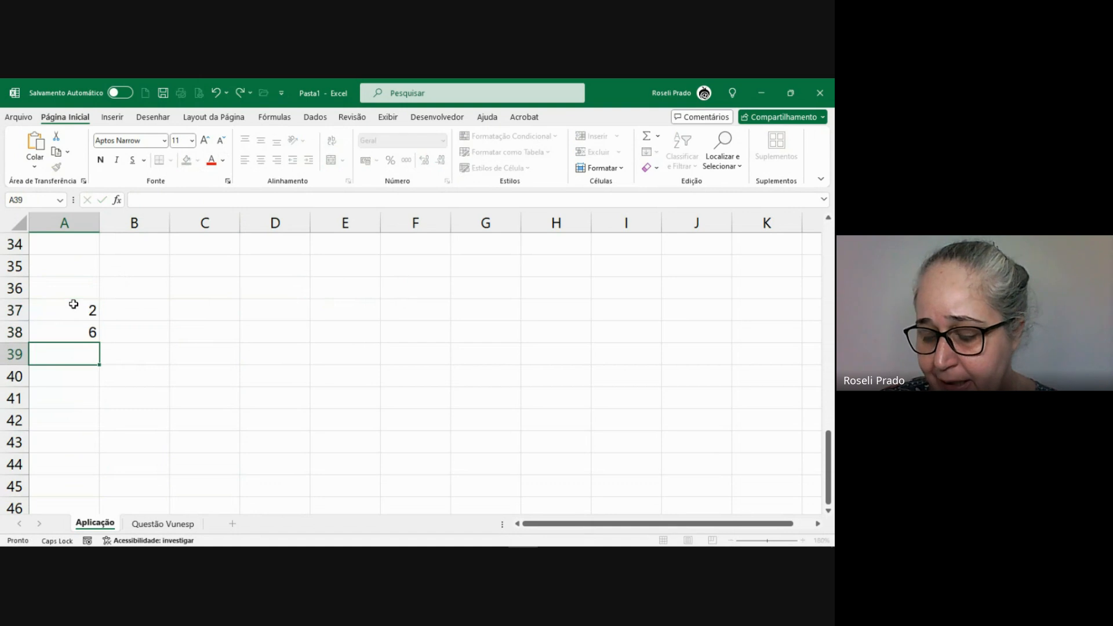
pyautogui.write('9')
pyautogui.press('Return')
pyautogui.write('7')
pyautogui.press('Return')
pyautogui.write('4')
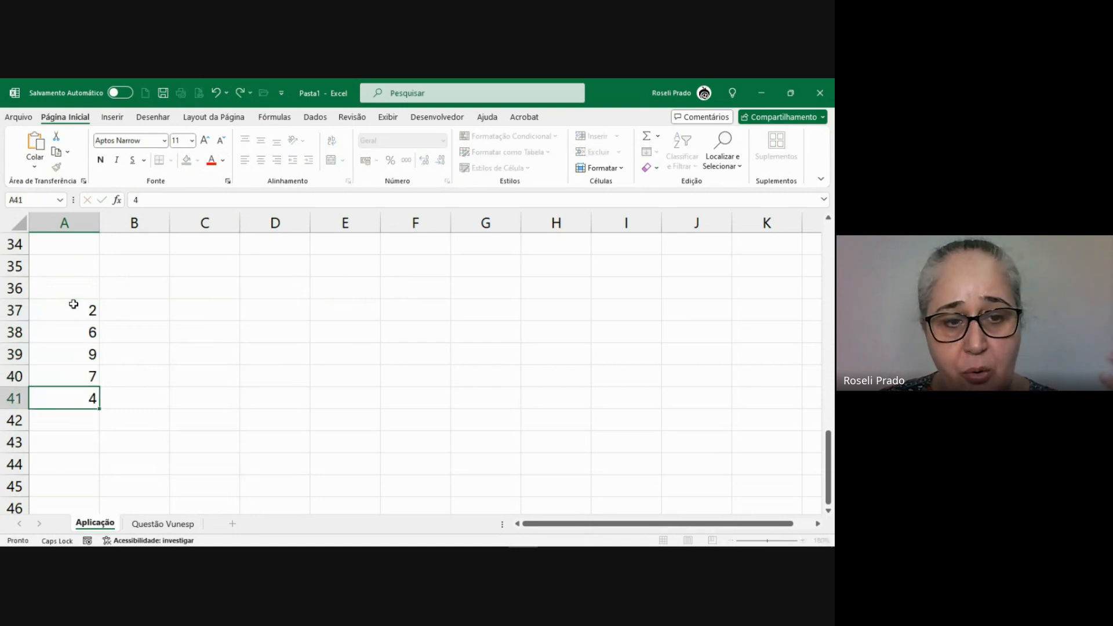
pyautogui.press('Return')
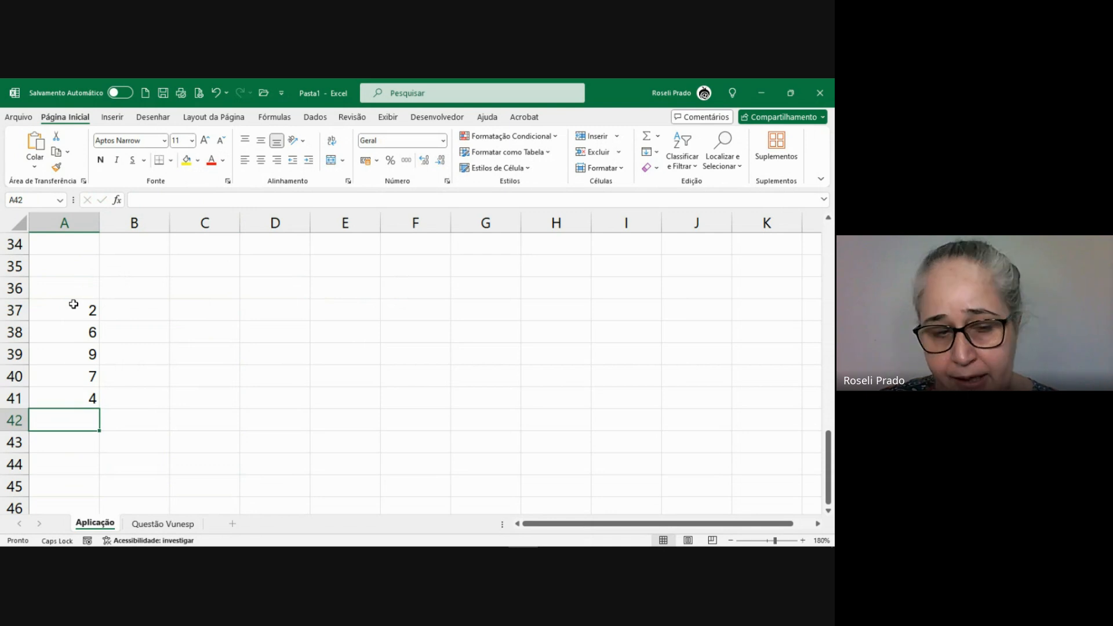
pyautogui.write('6')
pyautogui.press('Return')
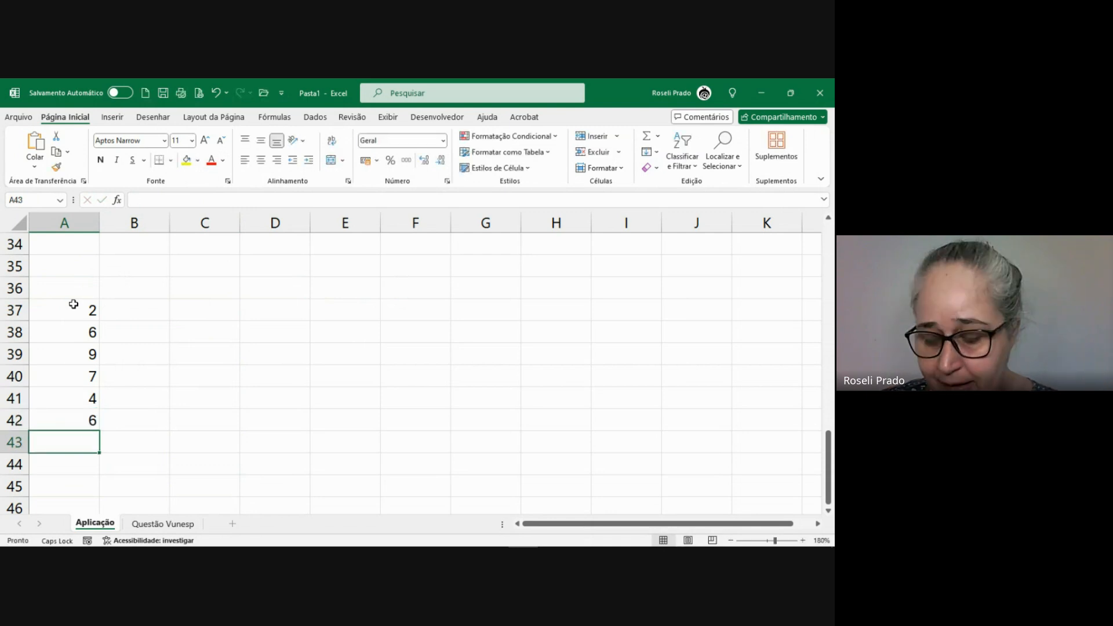
pyautogui.write('9')
pyautogui.press('Return')
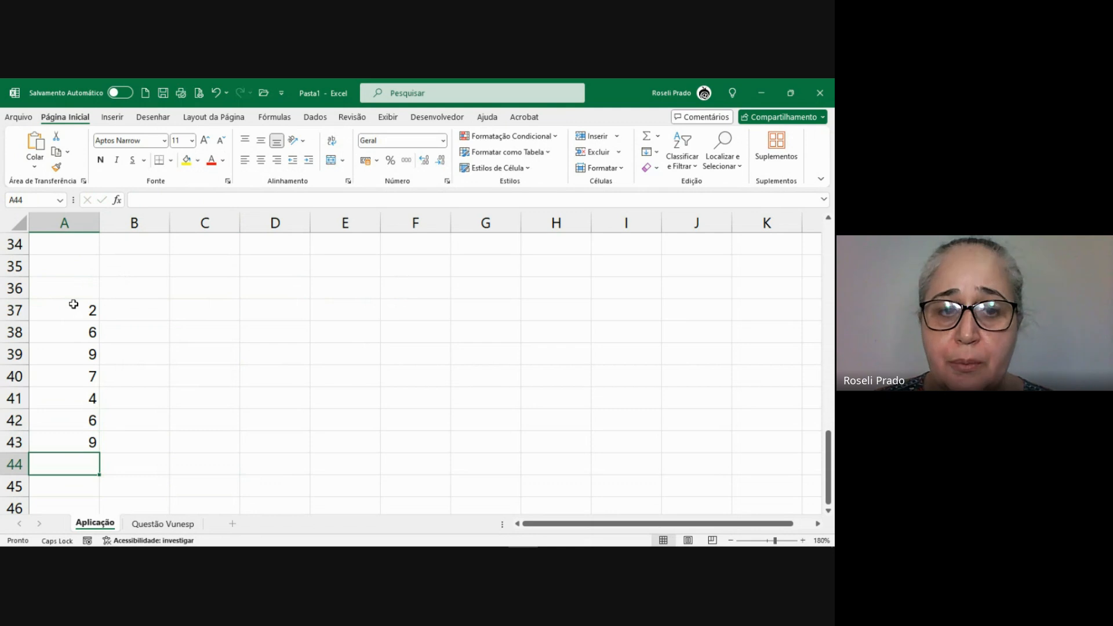
# - Enter the formula =MODO.ÚNICO(A37:A43) in cell C37
pyautogui.click(223, 308)
pyautogui.write('=MODO')
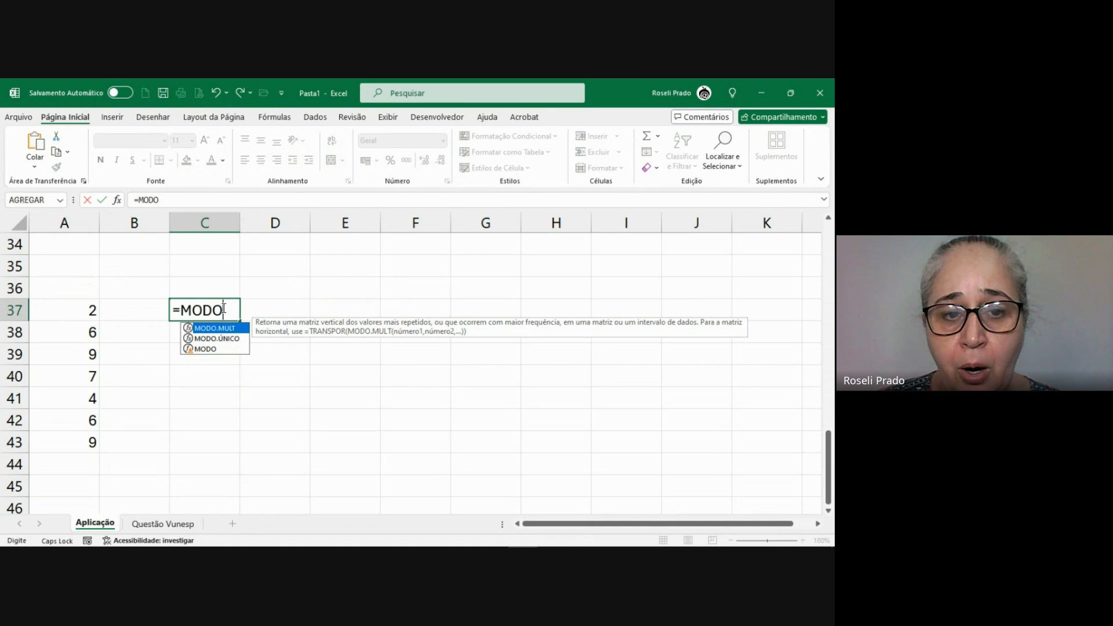
pyautogui.doubleClick(226, 338)
pyautogui.click(75, 309)
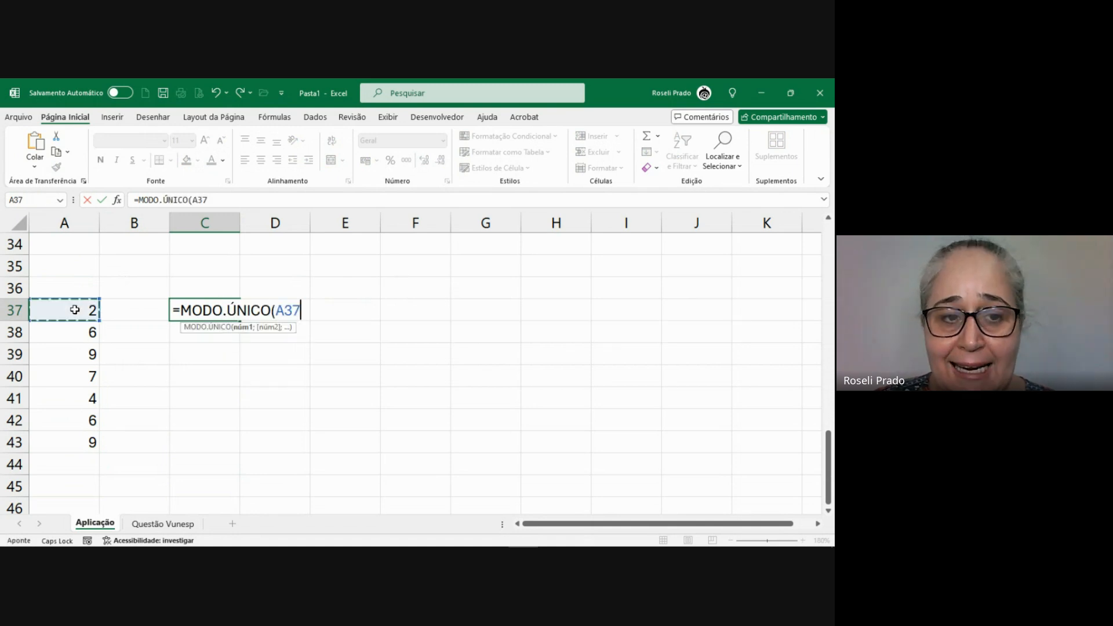
pyautogui.press('F8')
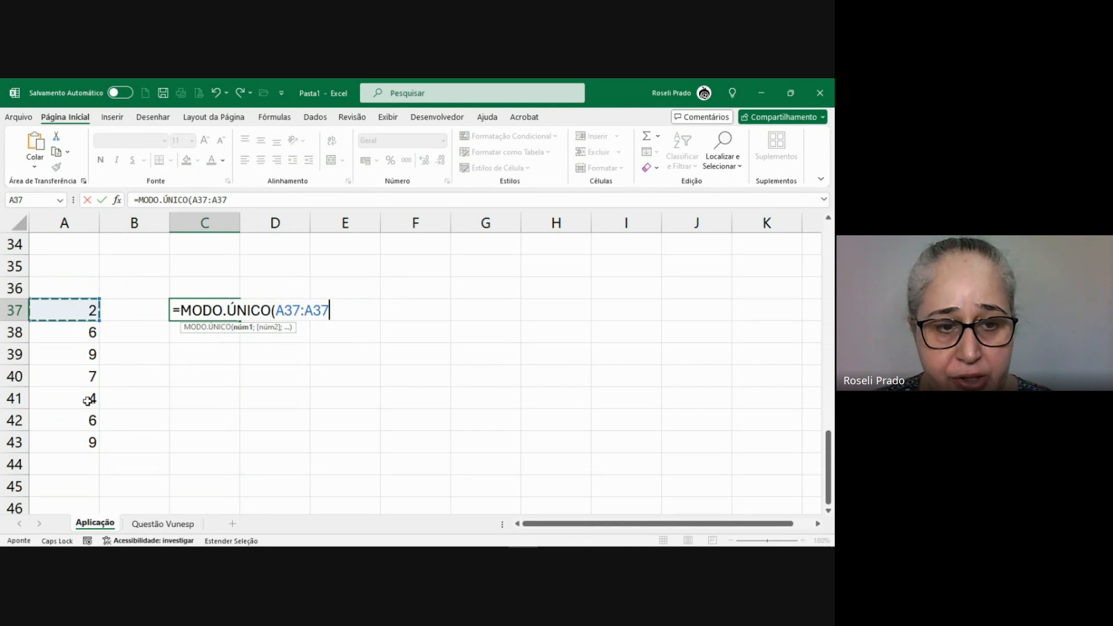
pyautogui.click(90, 442)
pyautogui.write(')')
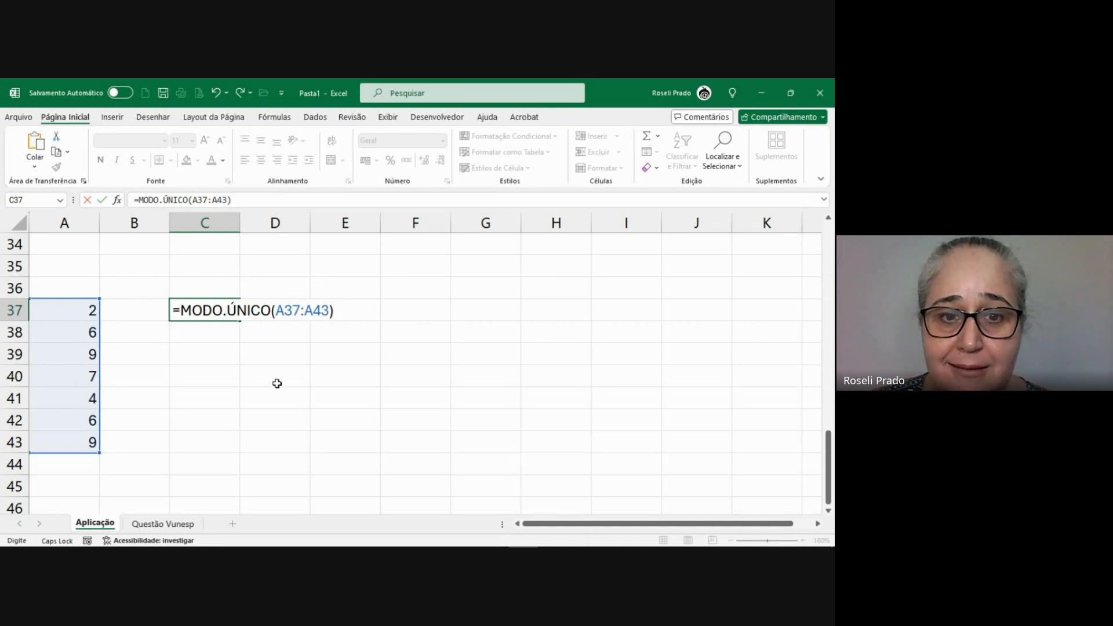
pyautogui.press('Return')
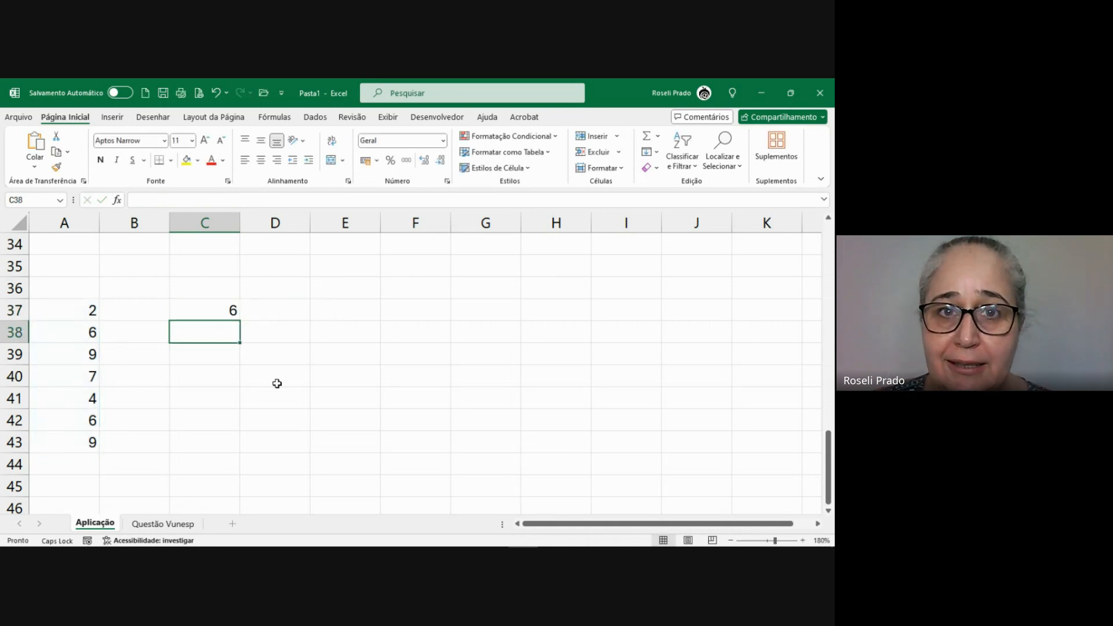
# - Highlight the repeated value 6 in cells A38 and A42 with a yellow fill
pyautogui.click(76, 334)
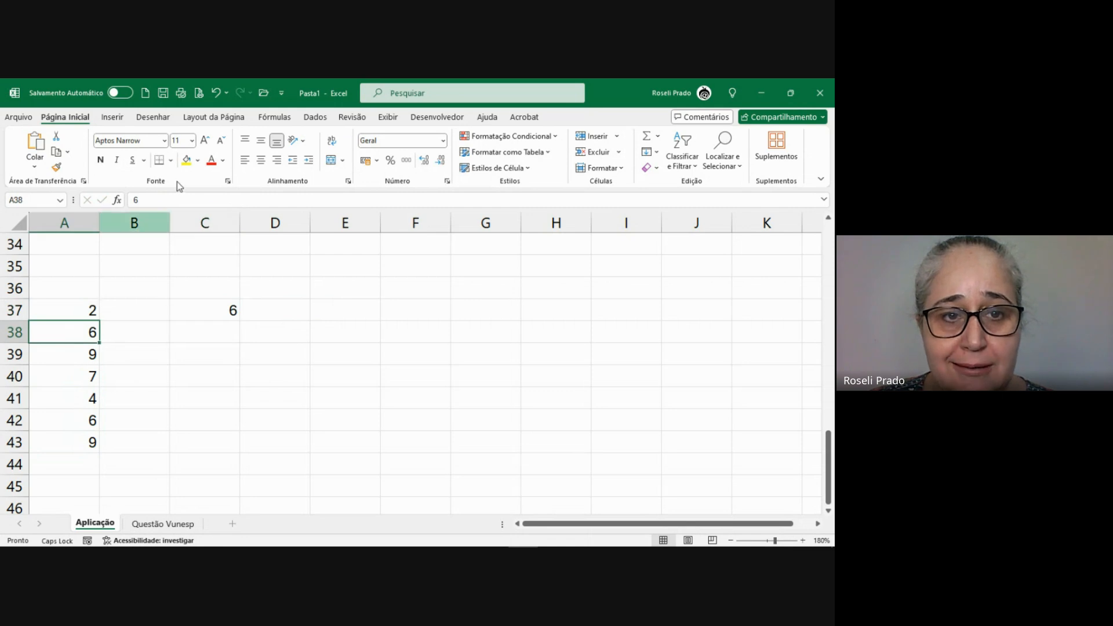
pyautogui.click(186, 161)
pyautogui.click(87, 423)
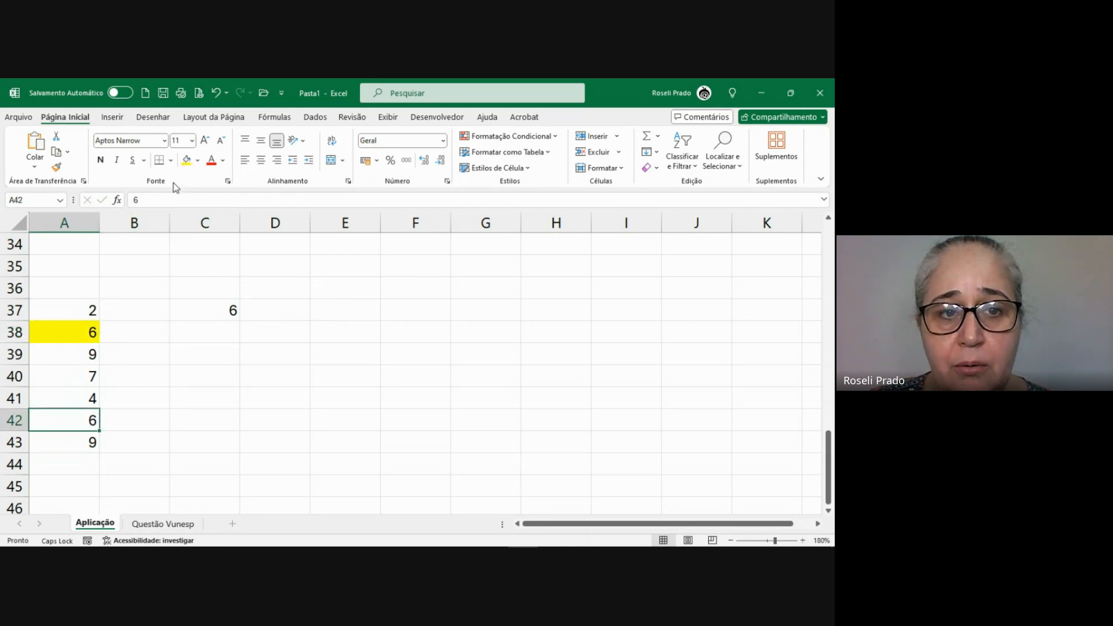
pyautogui.click(185, 162)
# - Color the repeated value 9 in cells A39 and A43 with a red font
pyautogui.click(74, 354)
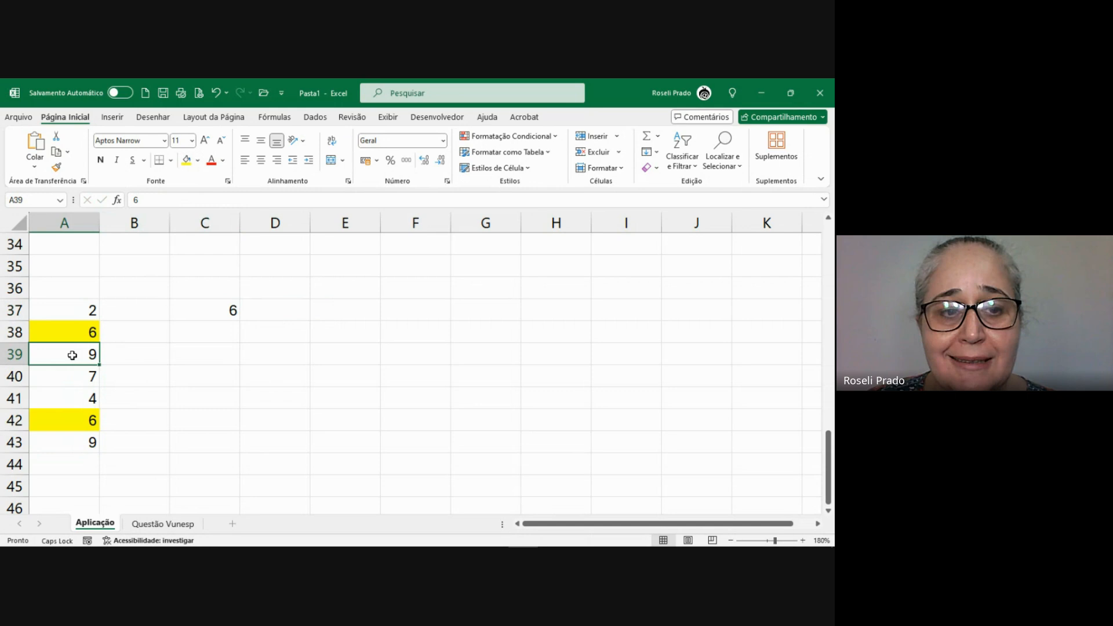
pyautogui.click(212, 161)
pyautogui.click(65, 443)
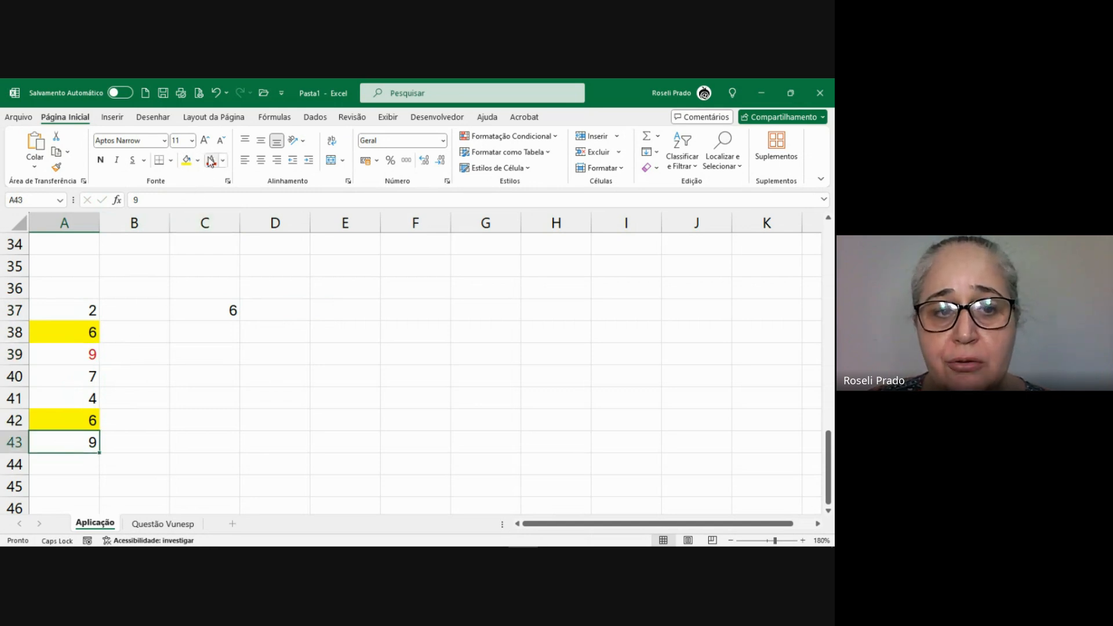
pyautogui.click(211, 162)
# - Compare the MODO.ÚNICO formula in cell C37 with the MODO formula and its range in cell D2
pyautogui.click(229, 313)
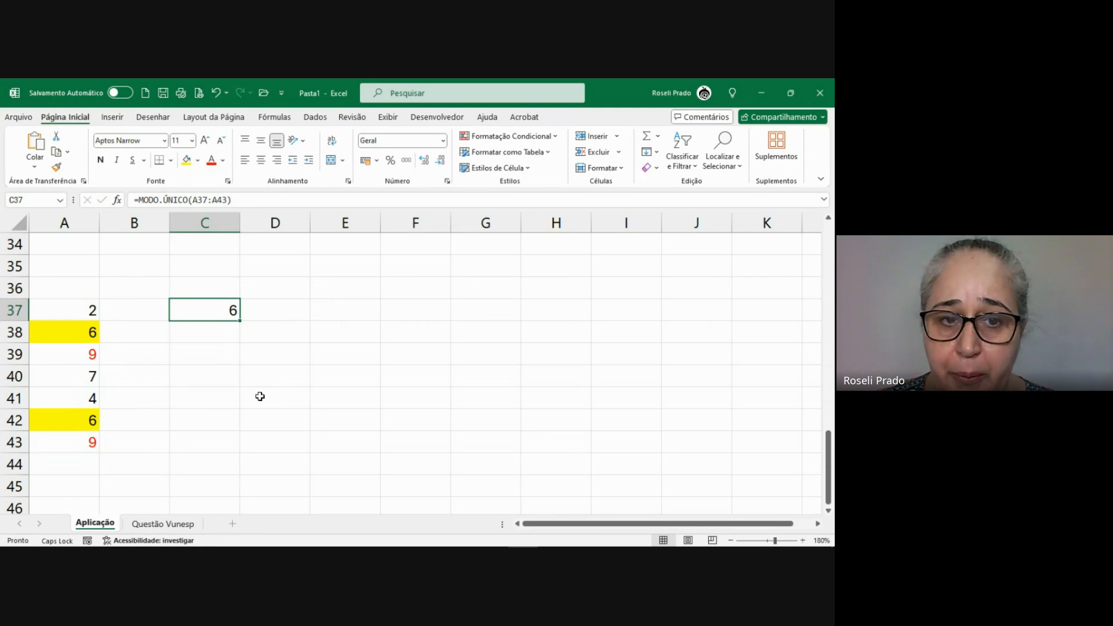
pyautogui.scroll(11, 261, 308)
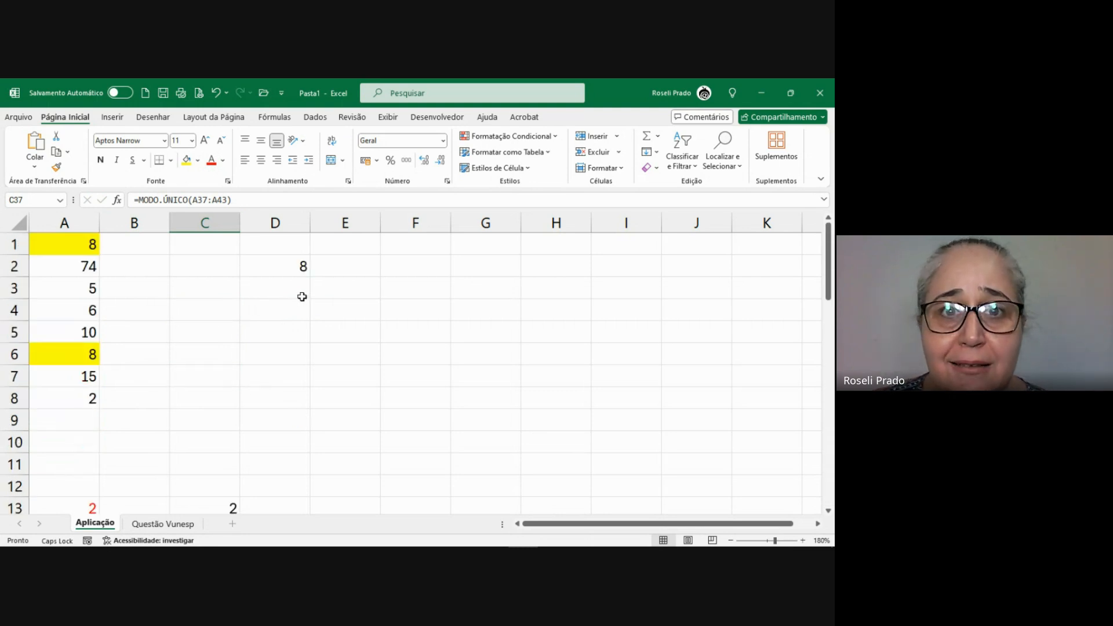
pyautogui.click(294, 265)
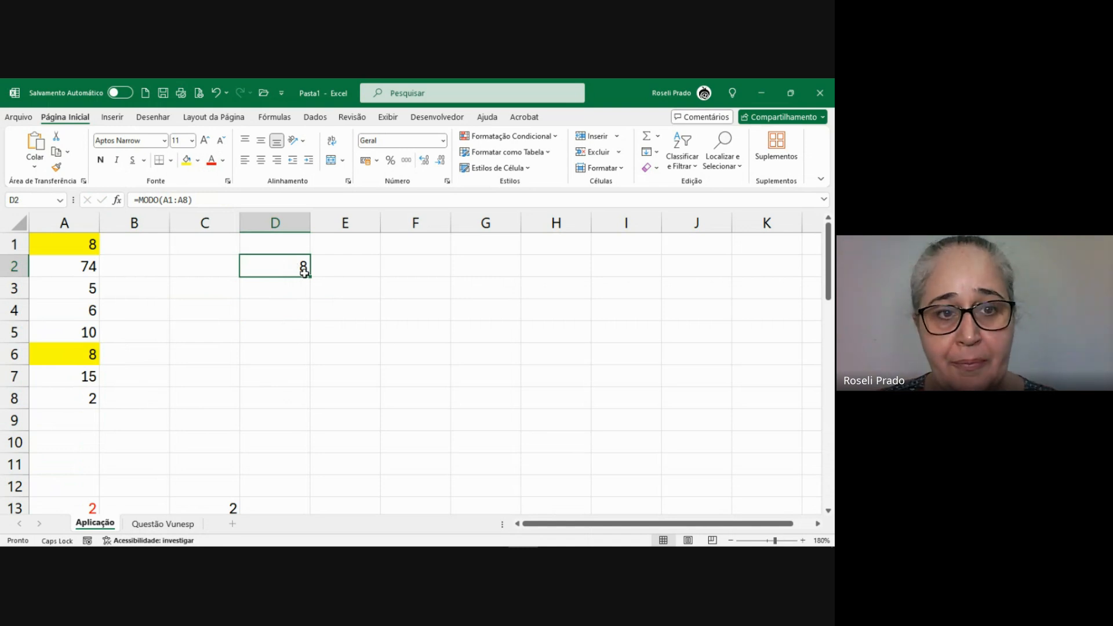
pyautogui.doubleClick(303, 267)
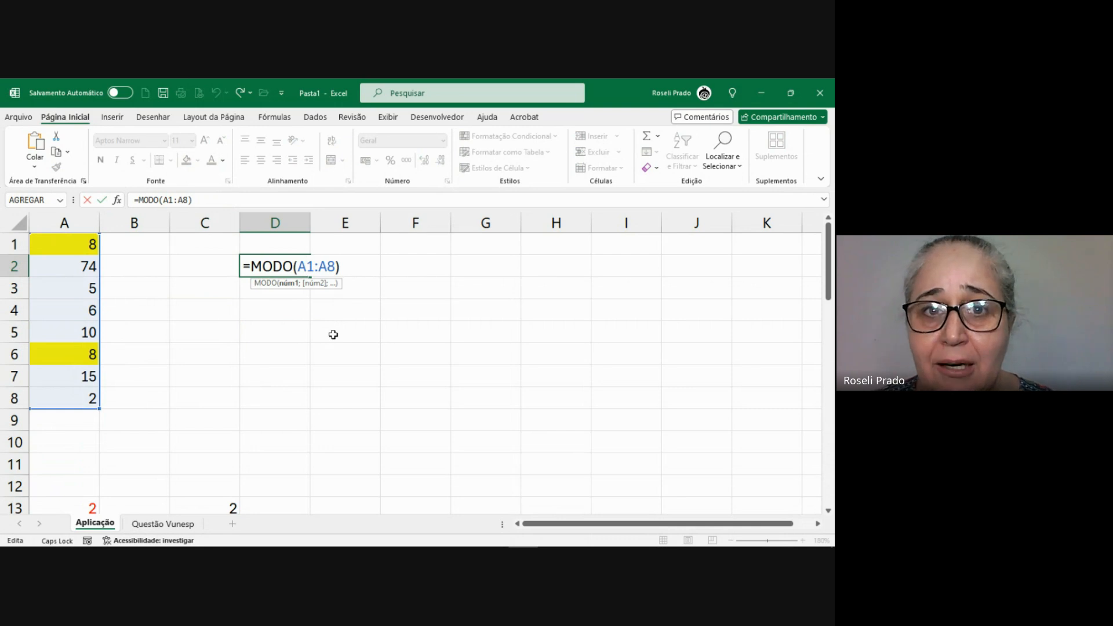
pyautogui.press('Return')
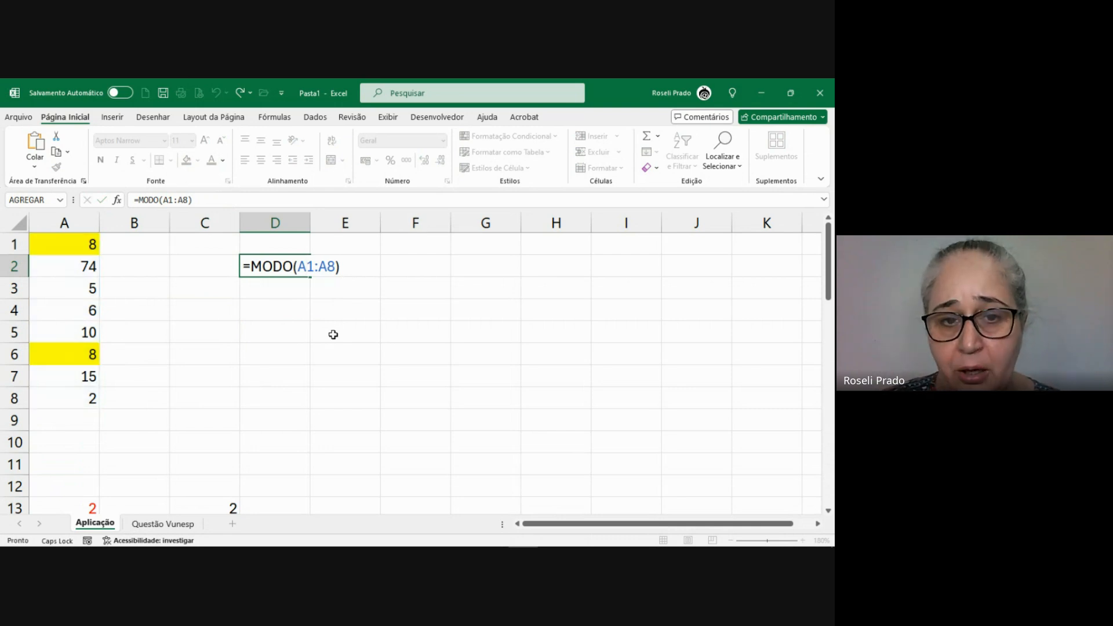
# - Open the MODO.ÚNICO formula in cell D27 to examine its function name and referenced range
pyautogui.press('Return')
pyautogui.press('Return')
pyautogui.press('Down')
pyautogui.press('Down')
pyautogui.press('Down')
pyautogui.press('Down')
pyautogui.press('Down')
pyautogui.press('Down')
pyautogui.press('Down')
pyautogui.press('Down')
pyautogui.press('Down')
pyautogui.press('Down')
pyautogui.press('Down')
pyautogui.press('Down')
pyautogui.press('Down')
pyautogui.press('Down')
pyautogui.press('Down')
pyautogui.press('Down')
pyautogui.press('Down')
pyautogui.press('Down')
pyautogui.press('Down')
pyautogui.press('Down')
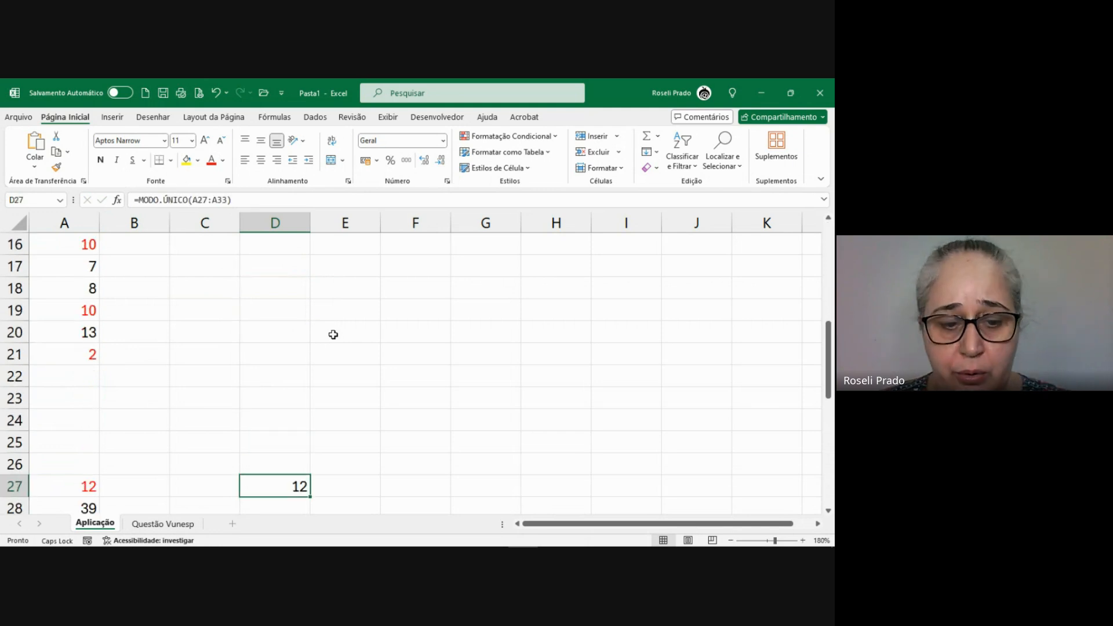
pyautogui.press('F2')
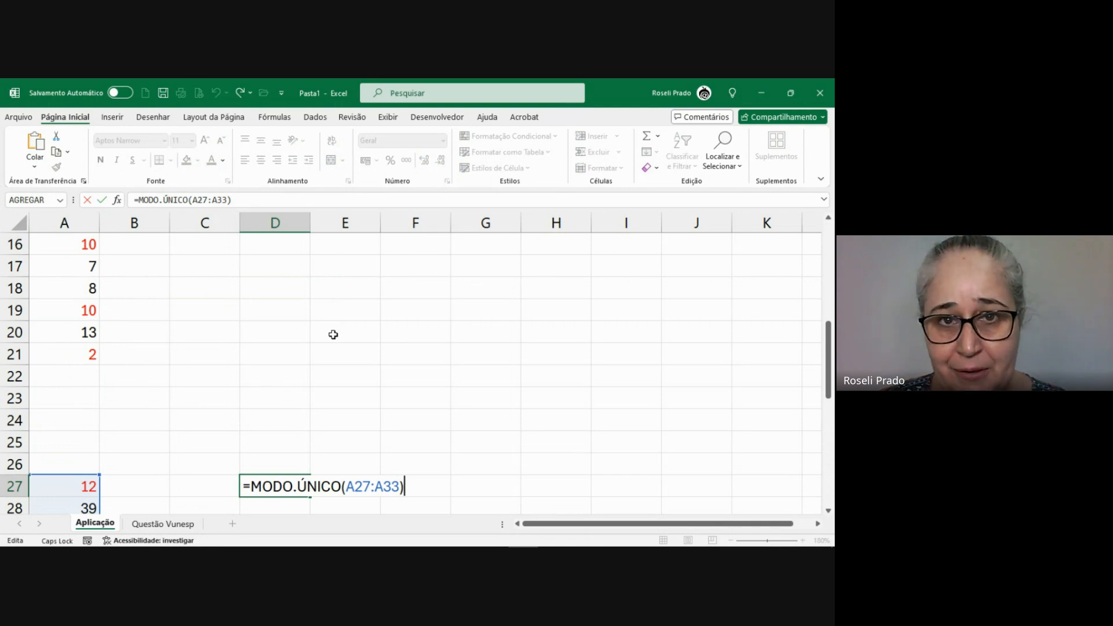
# - Enter the values 5, 6, 9, 4, 18, 5, 12, 6 and 4 down column A in cells A52 to A60
pyautogui.press('Return')
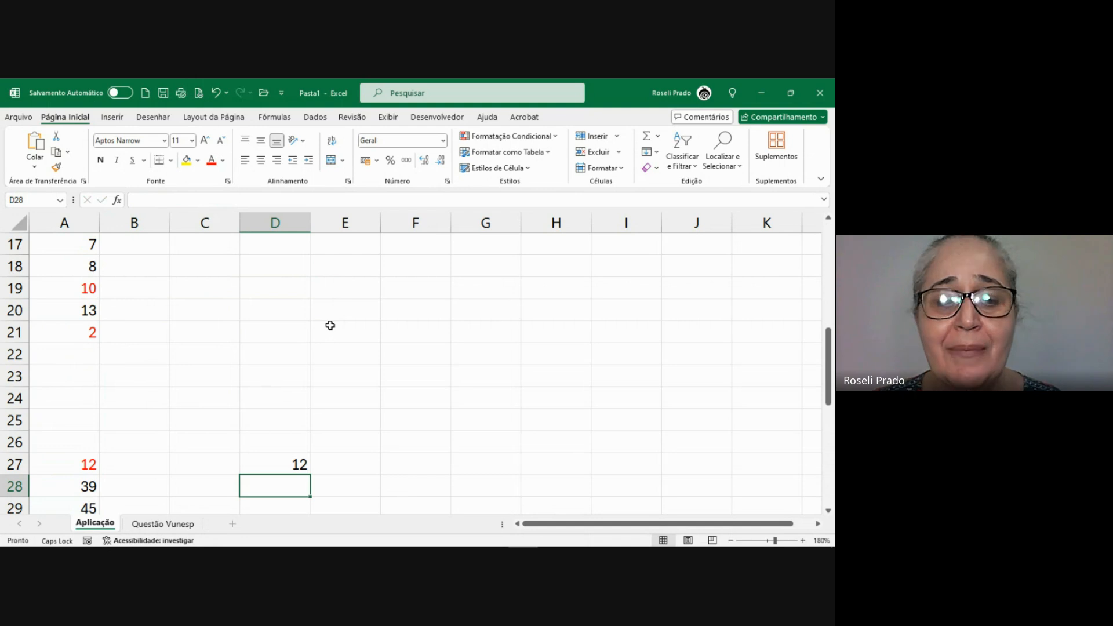
pyautogui.scroll(-4, 330, 326)
pyautogui.scroll(-7, 330, 326)
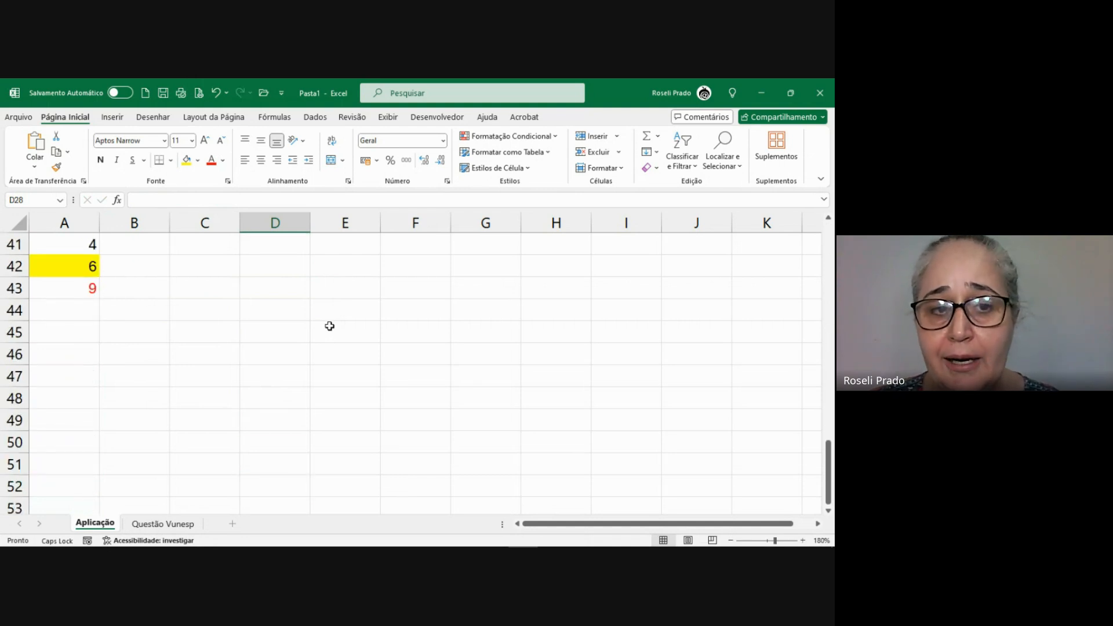
pyautogui.click(83, 298)
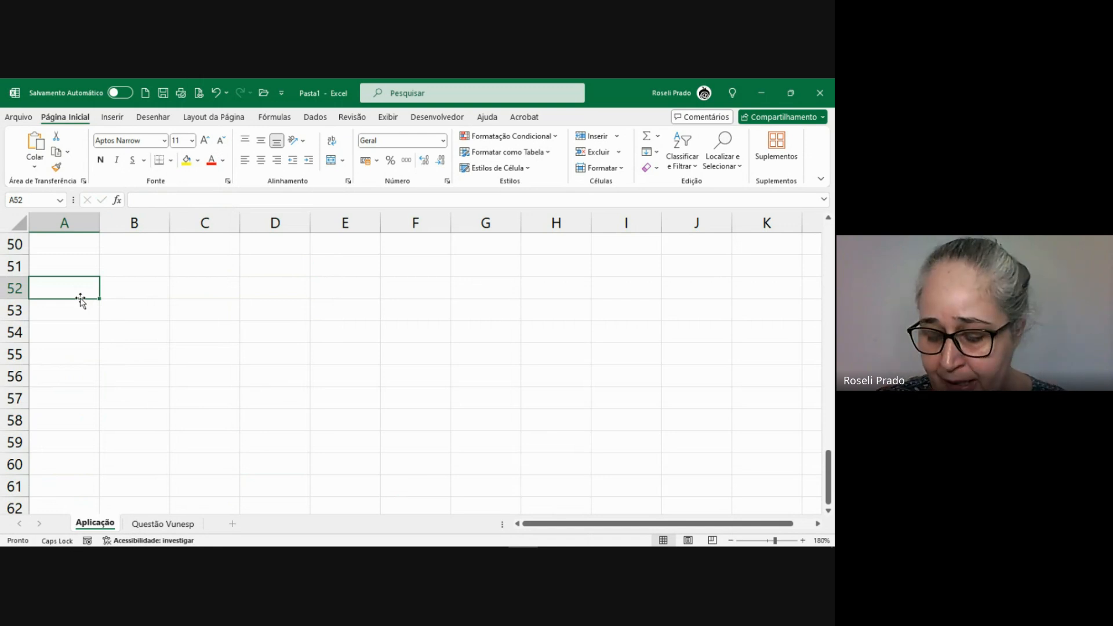
pyautogui.write('5')
pyautogui.press('Return')
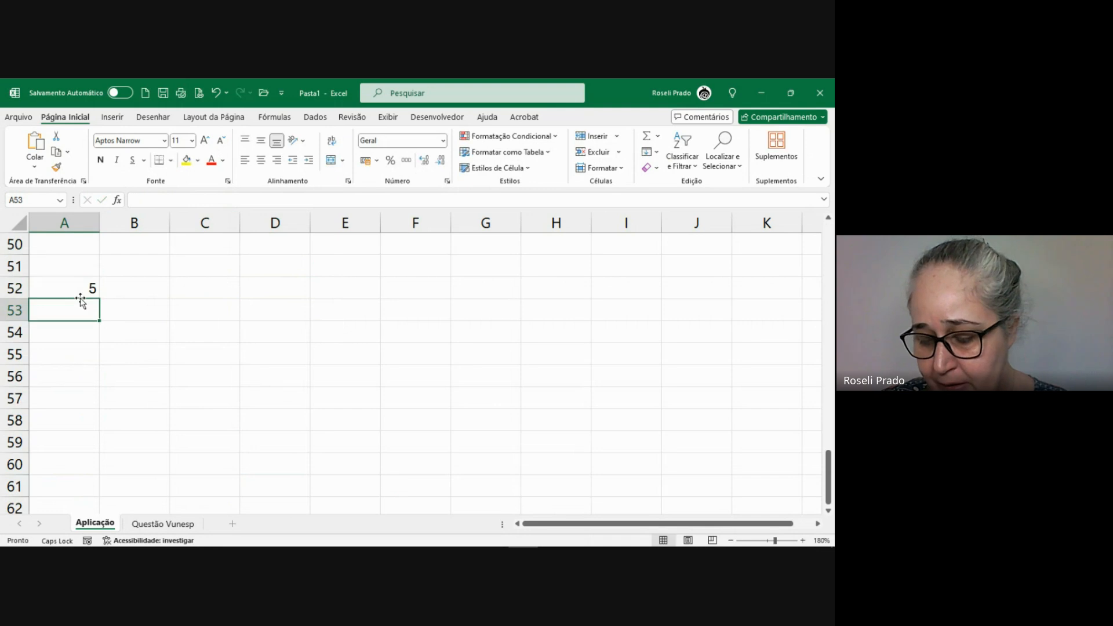
pyautogui.write('6')
pyautogui.press('Return')
pyautogui.write('9')
pyautogui.press('Return')
pyautogui.write('4')
pyautogui.press('Return')
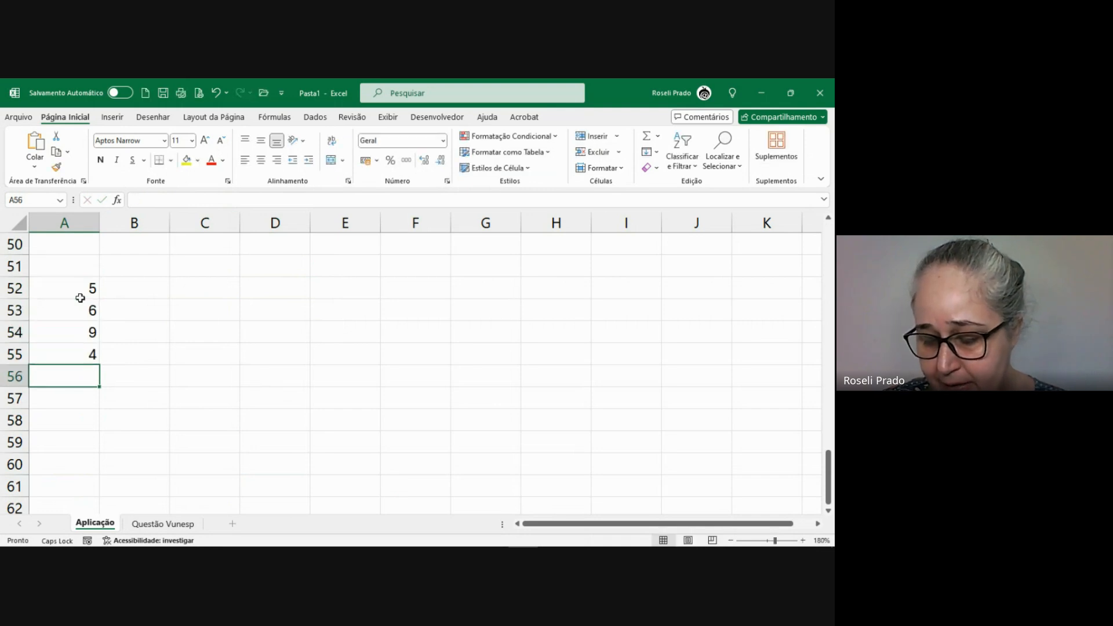
pyautogui.write('18')
pyautogui.press('Return')
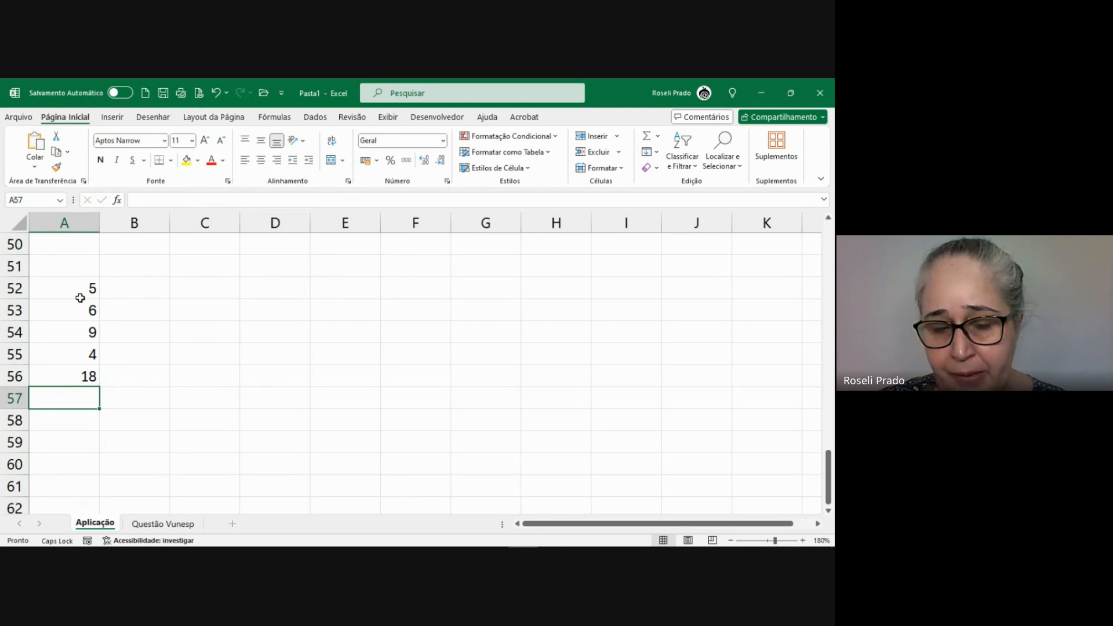
pyautogui.write('5')
pyautogui.press('Return')
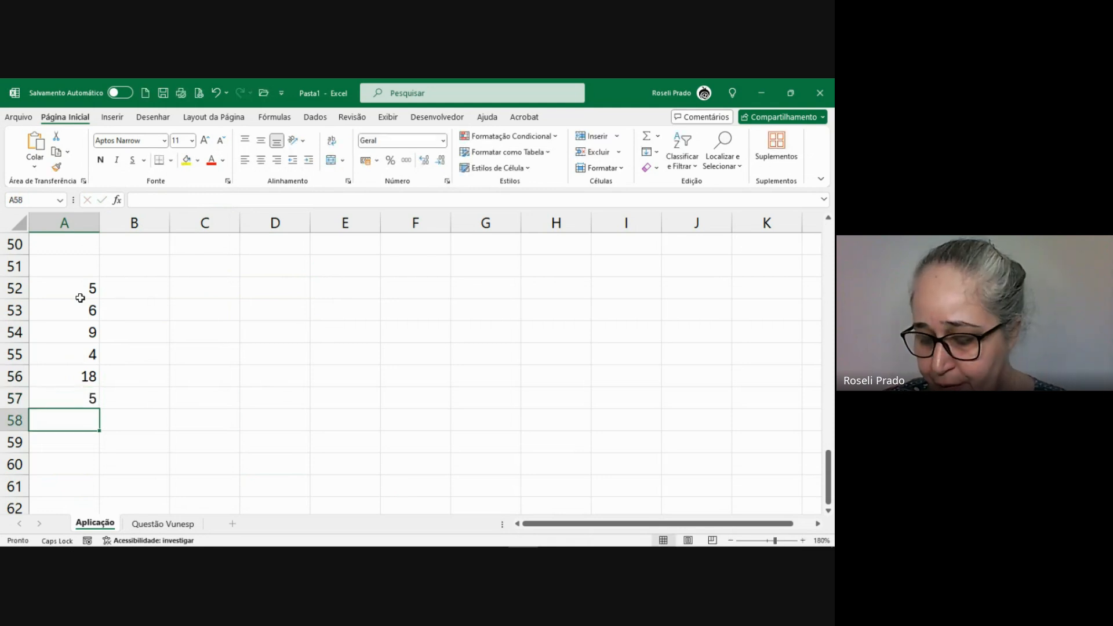
pyautogui.write('12')
pyautogui.press('Return')
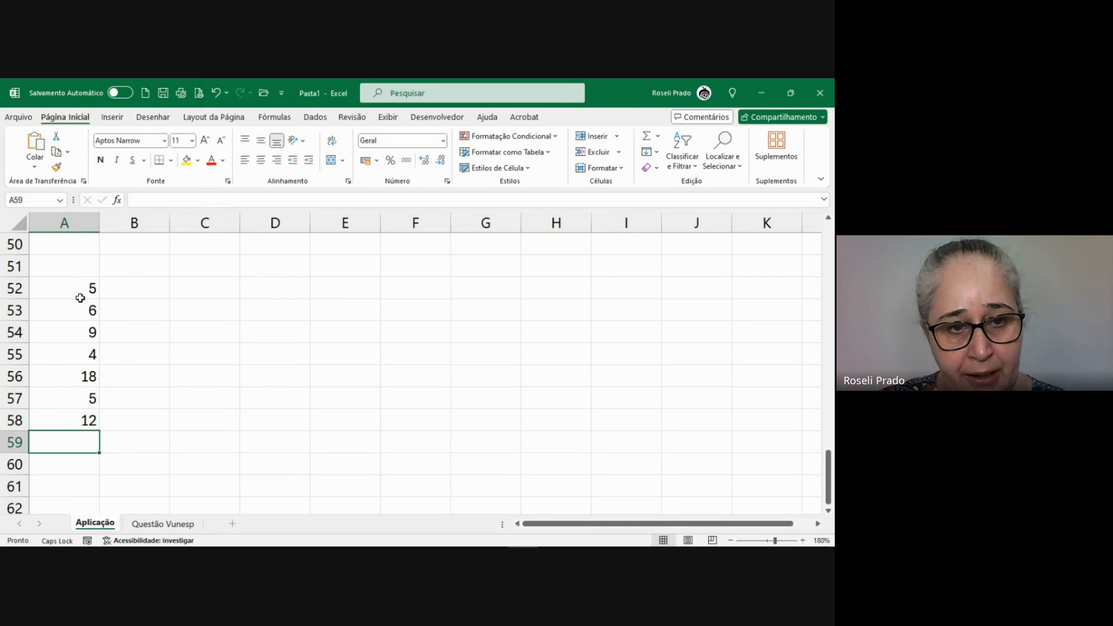
pyautogui.write('6')
pyautogui.press('Return')
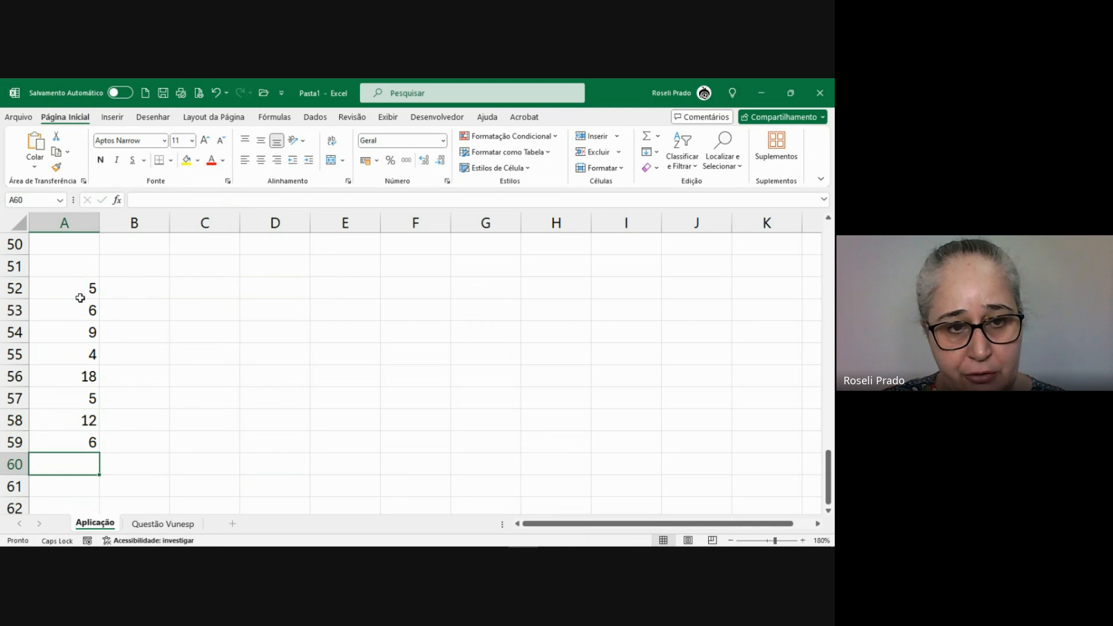
pyautogui.write('4')
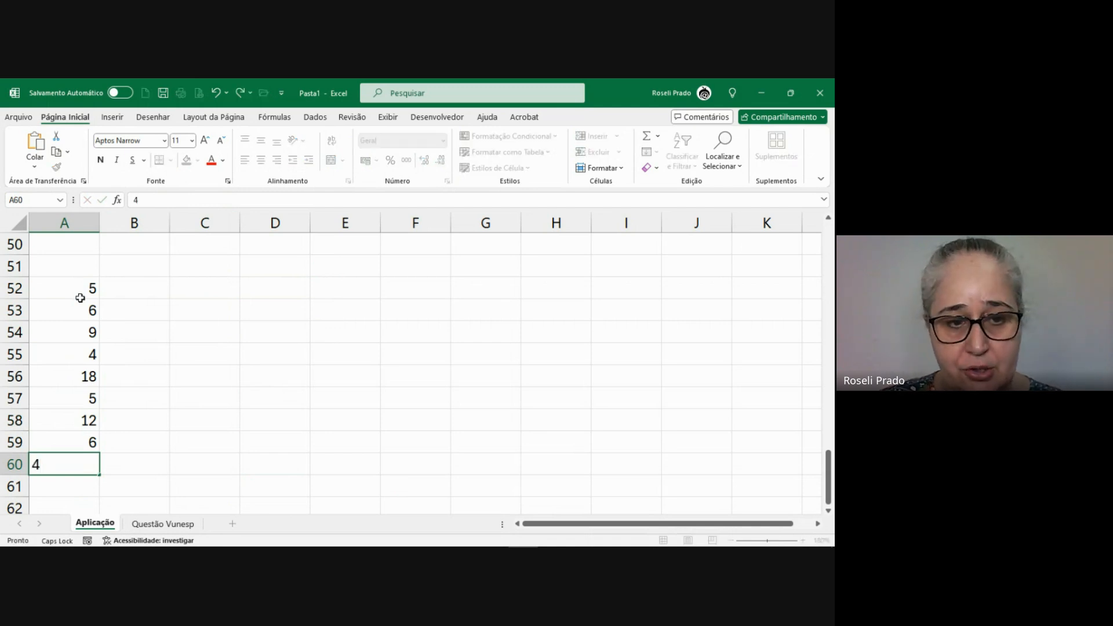
pyautogui.press('Return')
# - Start a formula in cell C53 with the function name MODO
pyautogui.click(214, 316)
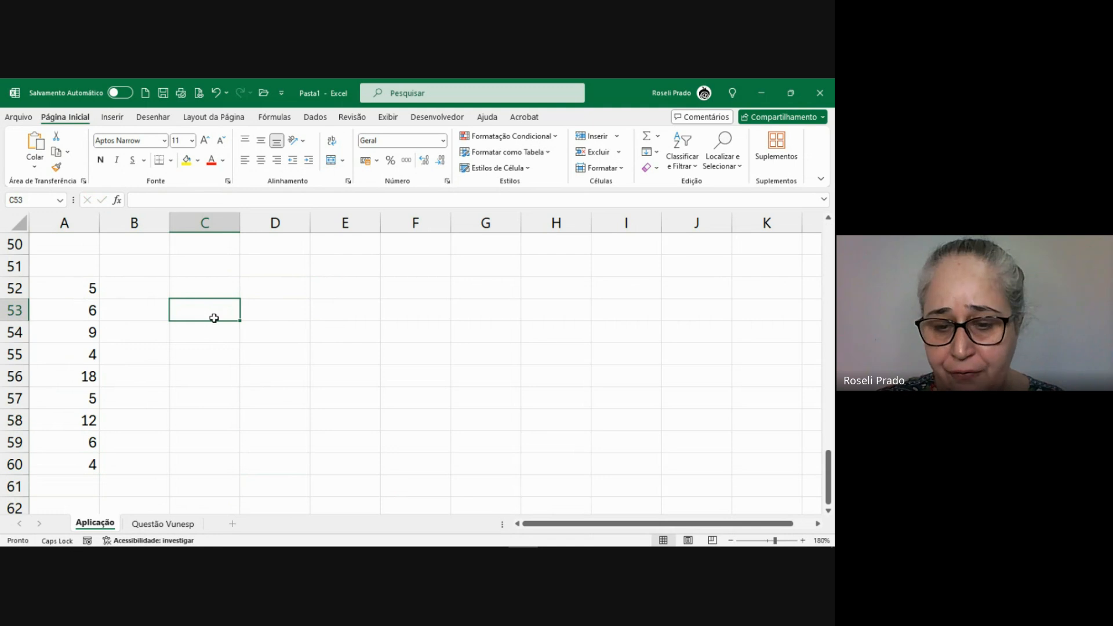
pyautogui.write('=MODO')
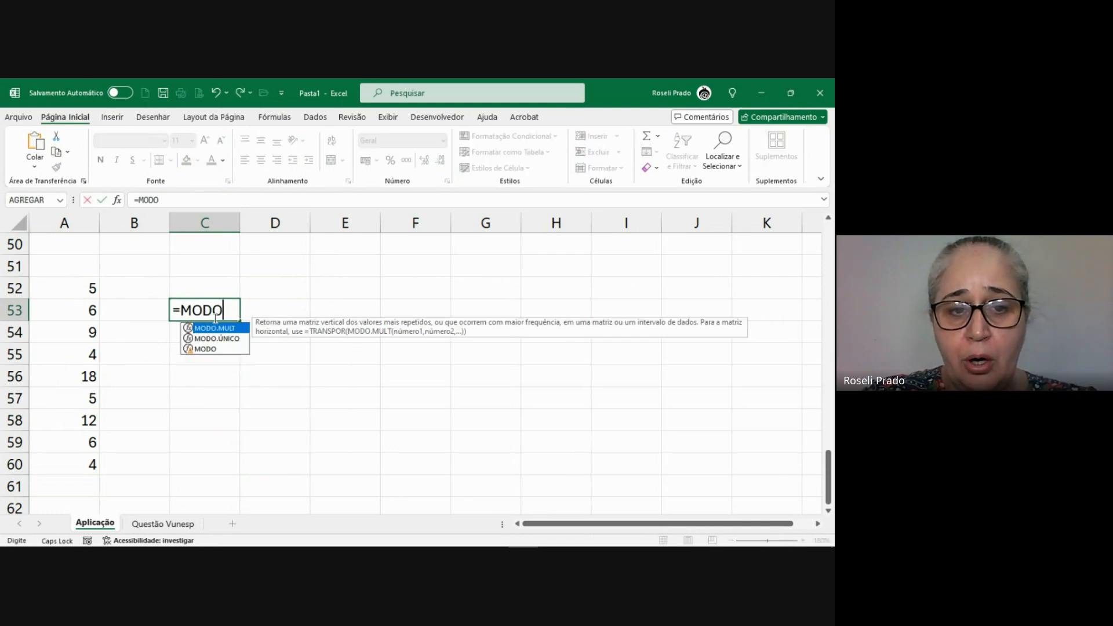
pyautogui.doubleClick(231, 336)
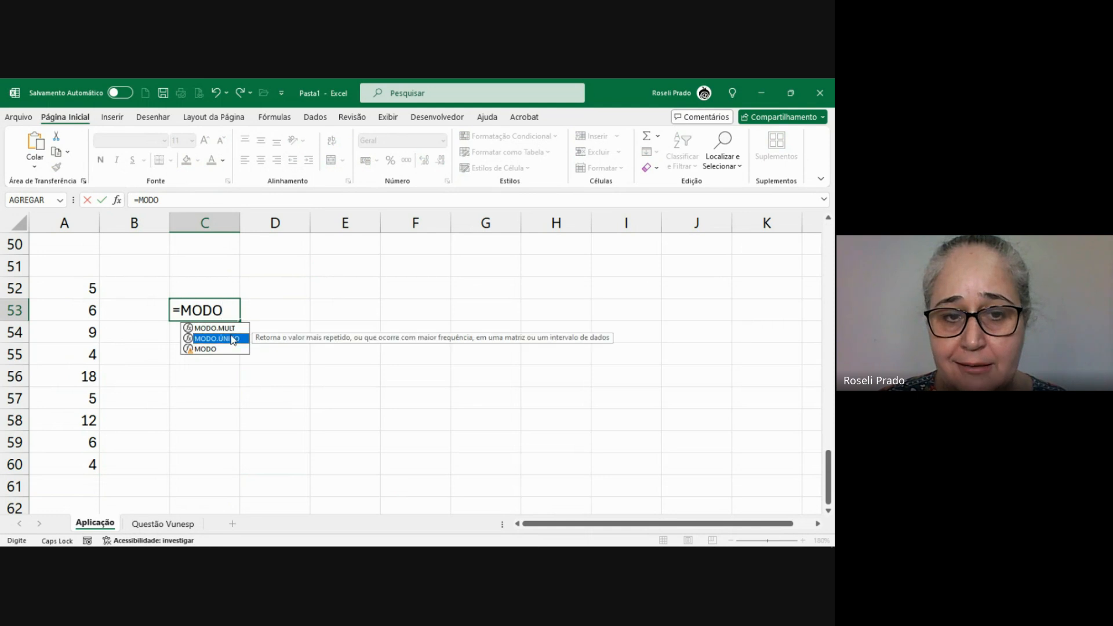
pyautogui.press('BackSpace')
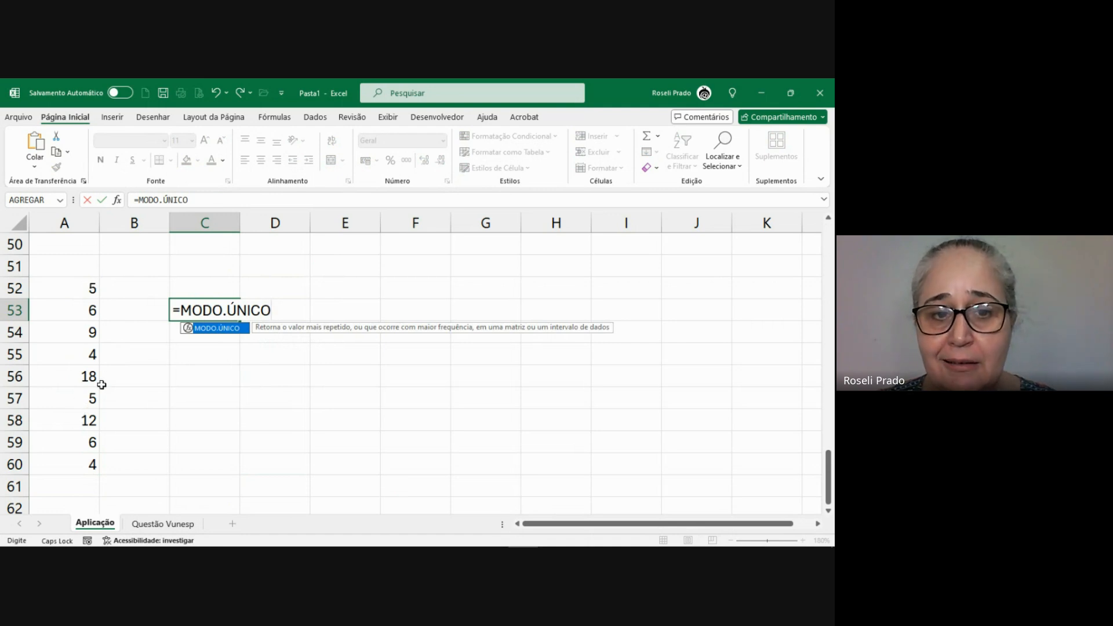
pyautogui.press('BackSpace')
pyautogui.press('BackSpace')
pyautogui.press('BackSpace')
pyautogui.press('BackSpace')
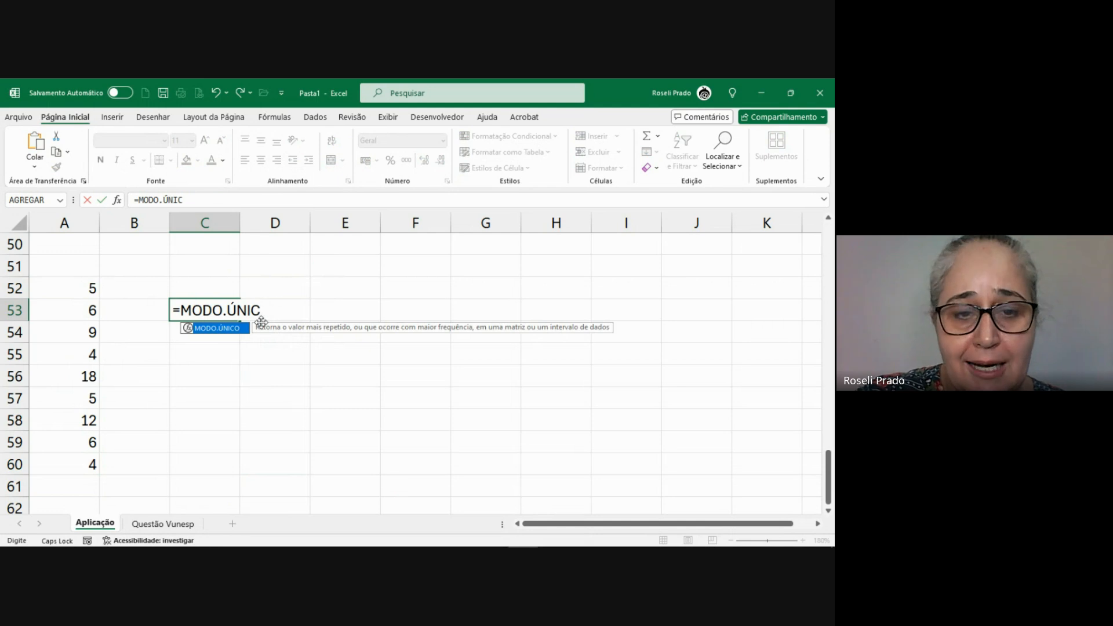
pyautogui.press('BackSpace')
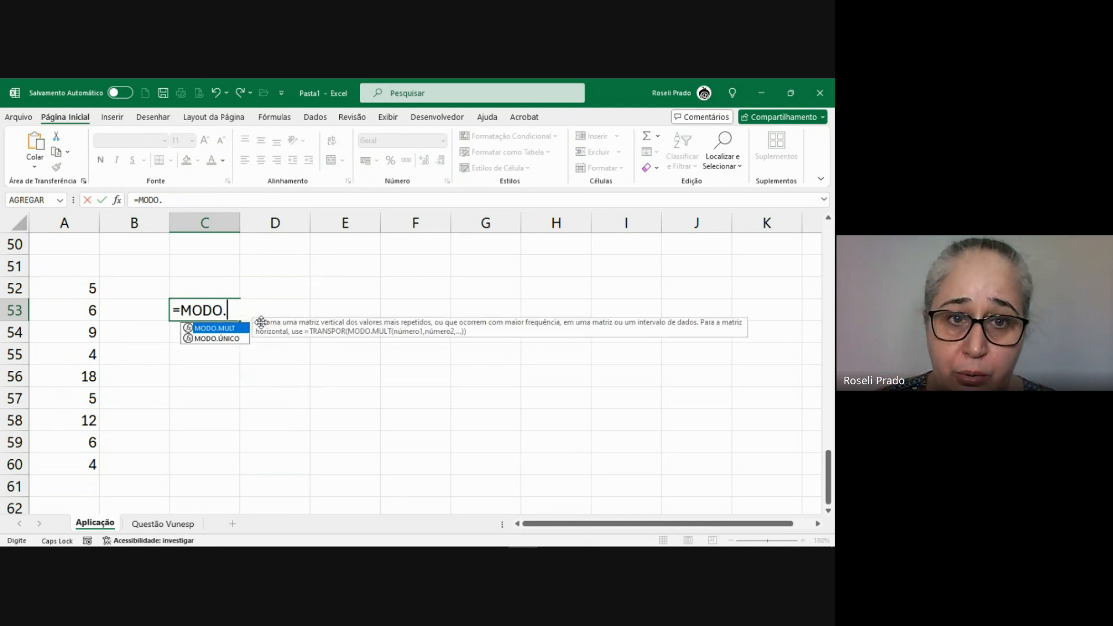
# - Complete the formula in cell C53 as MODO.MULT over the range A52:A60
pyautogui.doubleClick(215, 328)
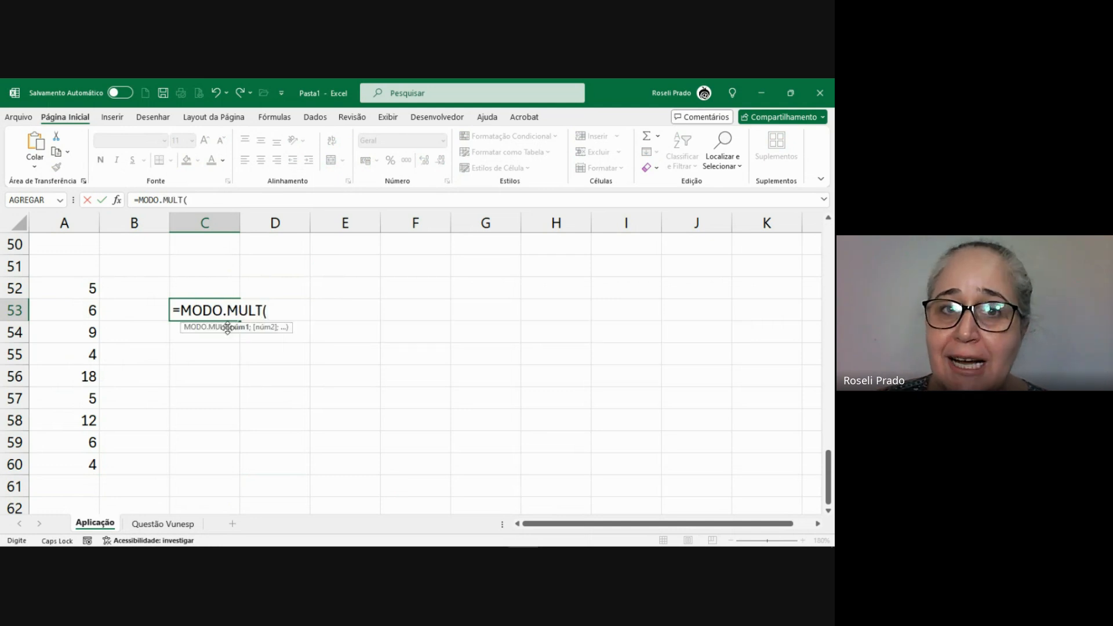
pyautogui.click(87, 290)
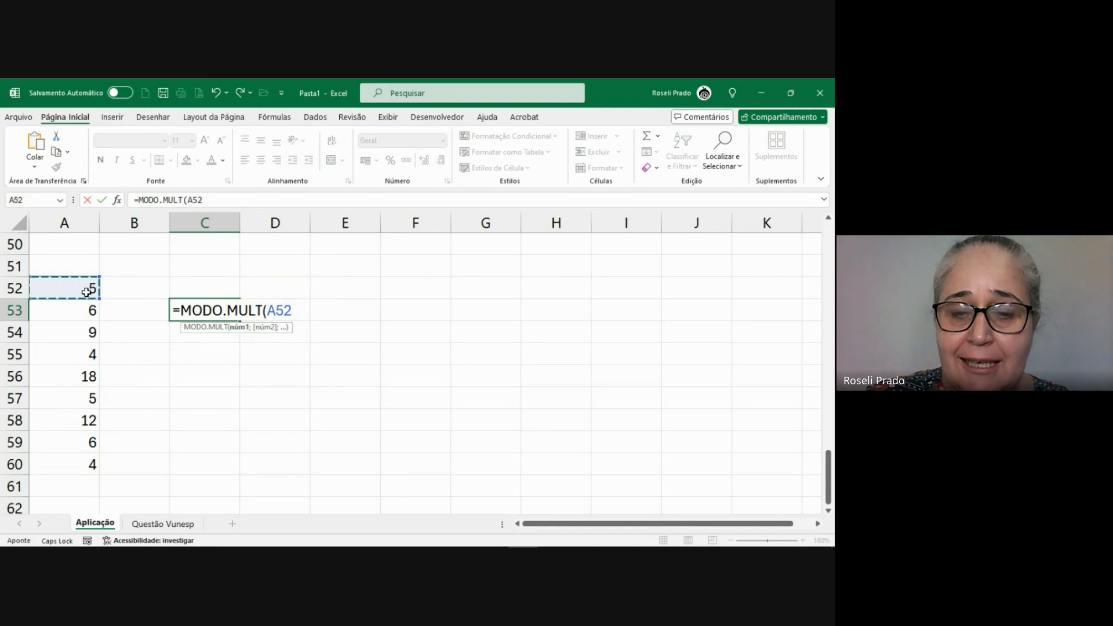
pyautogui.press('F8')
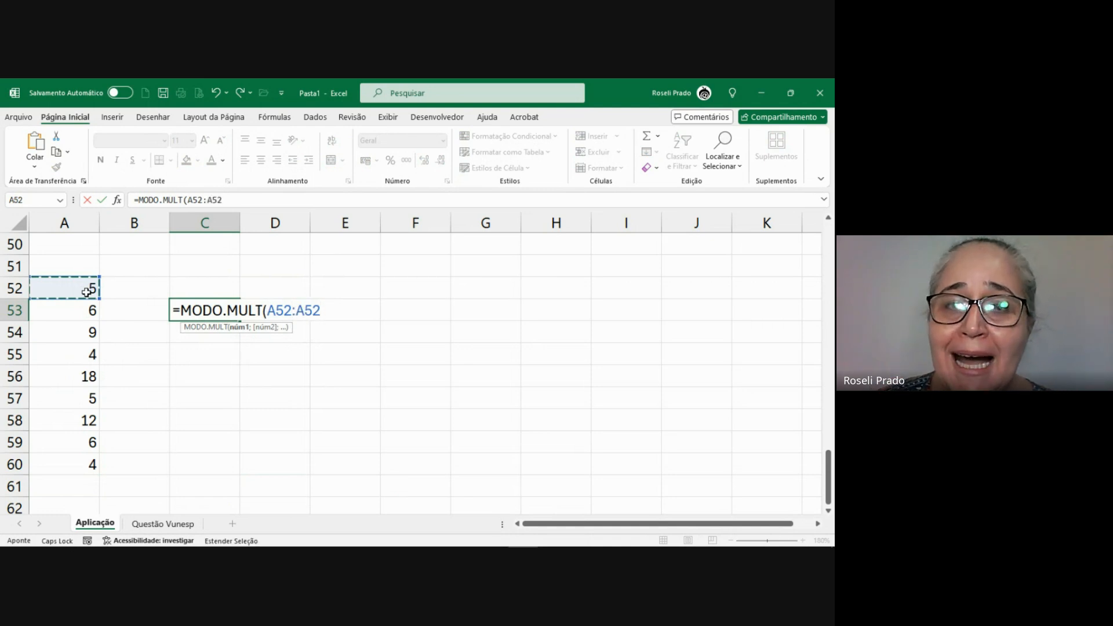
pyautogui.click(91, 464)
pyautogui.write(')')
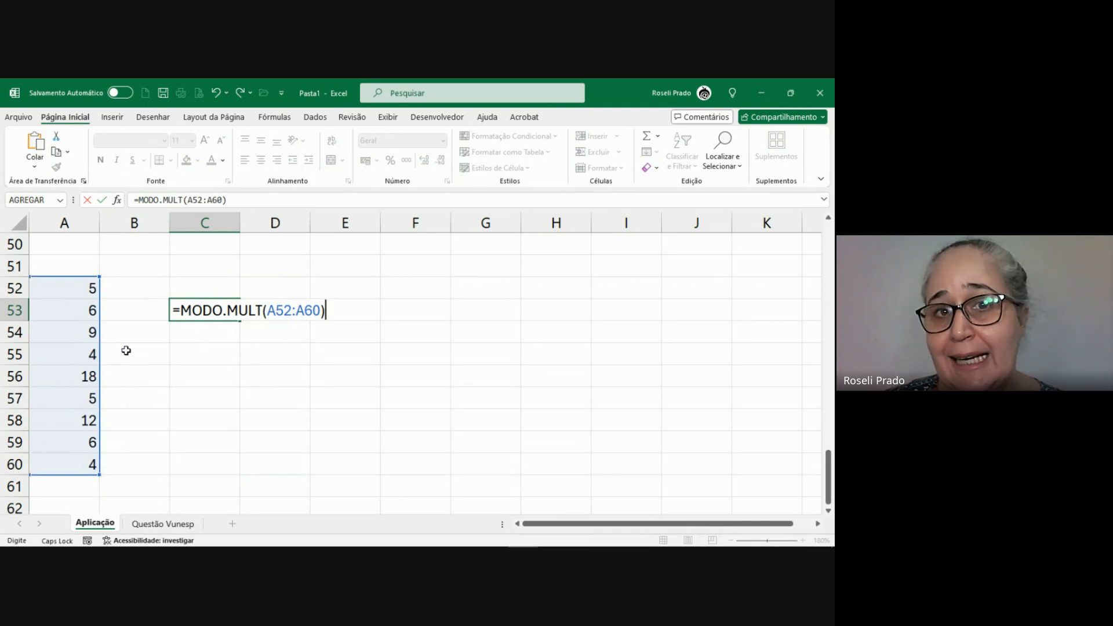
pyautogui.press('Return')
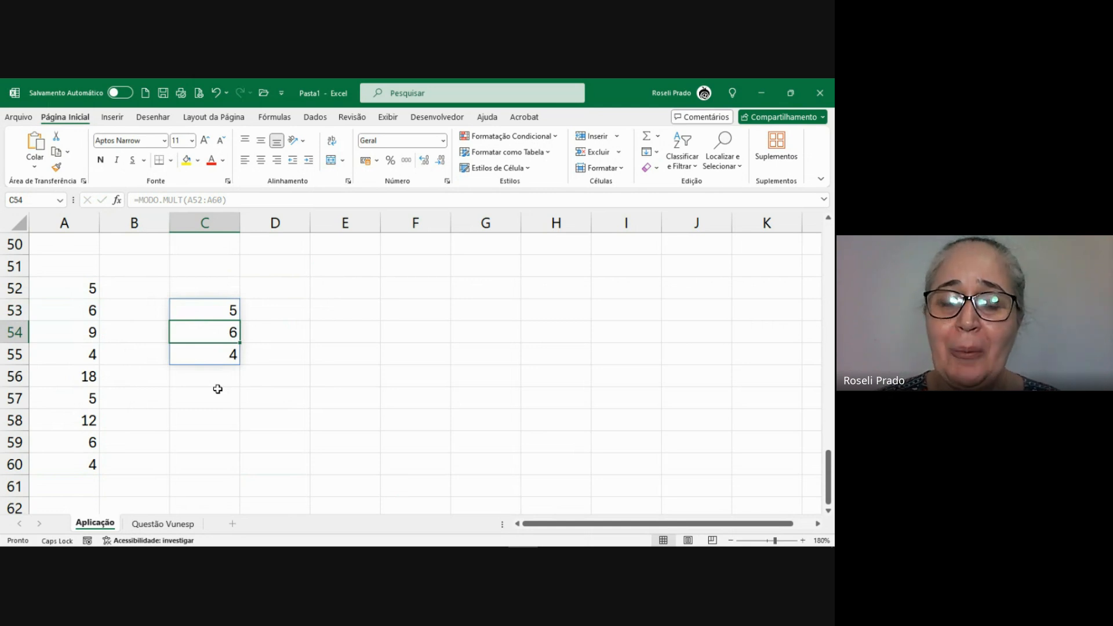
# - Enter the values 5, 6, 3, 9, 8, 7, 3 and 10 down column A in cells A68 to A75
pyautogui.scroll(-5, 251, 388)
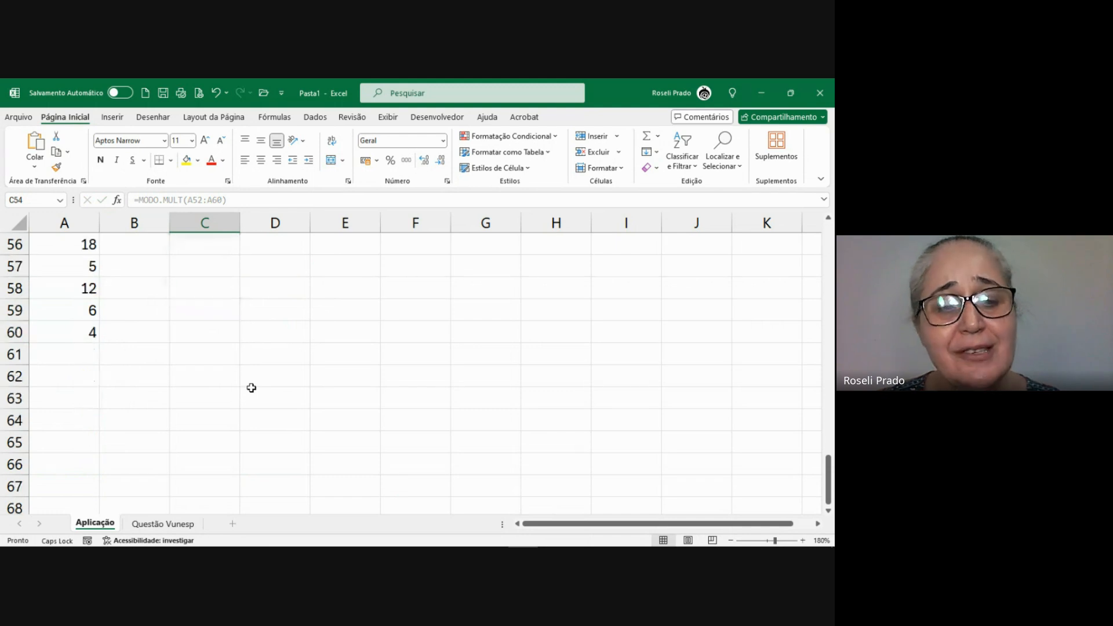
pyautogui.click(76, 310)
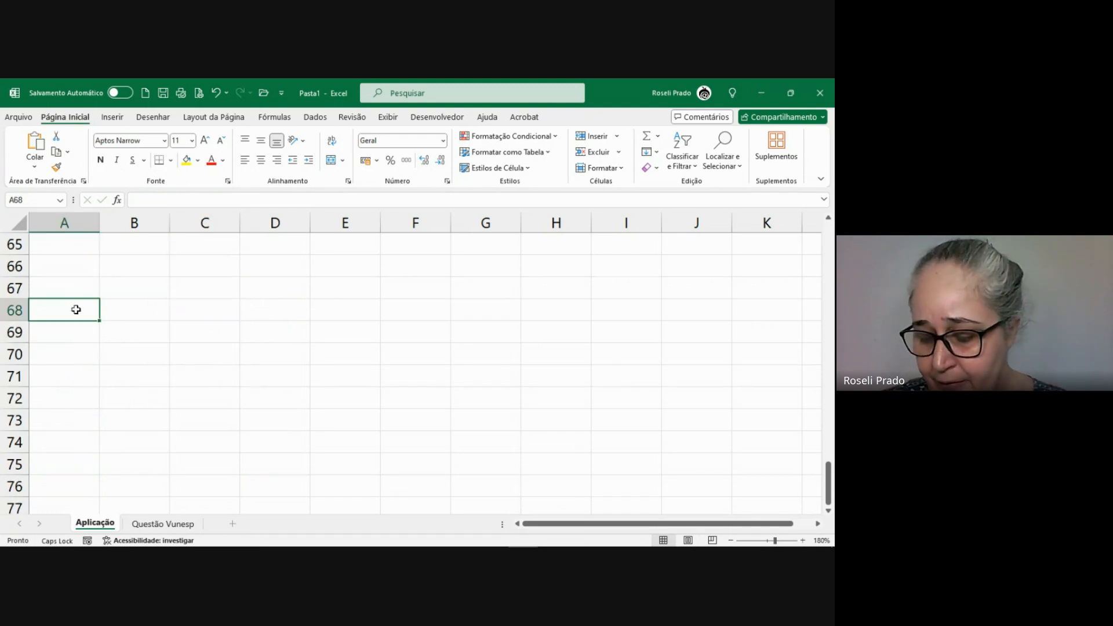
pyautogui.write('5')
pyautogui.press('Return')
pyautogui.write('6')
pyautogui.press('Return')
pyautogui.write('3')
pyautogui.press('Return')
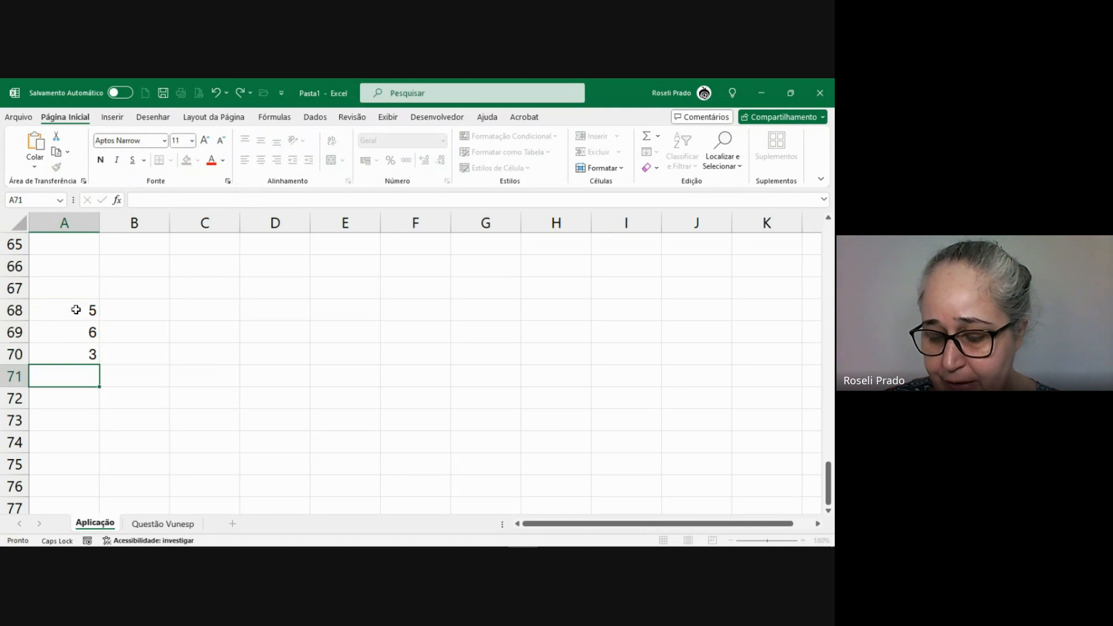
pyautogui.write('9')
pyautogui.press('Return')
pyautogui.write('8')
pyautogui.press('Return')
pyautogui.write('7')
pyautogui.press('Return')
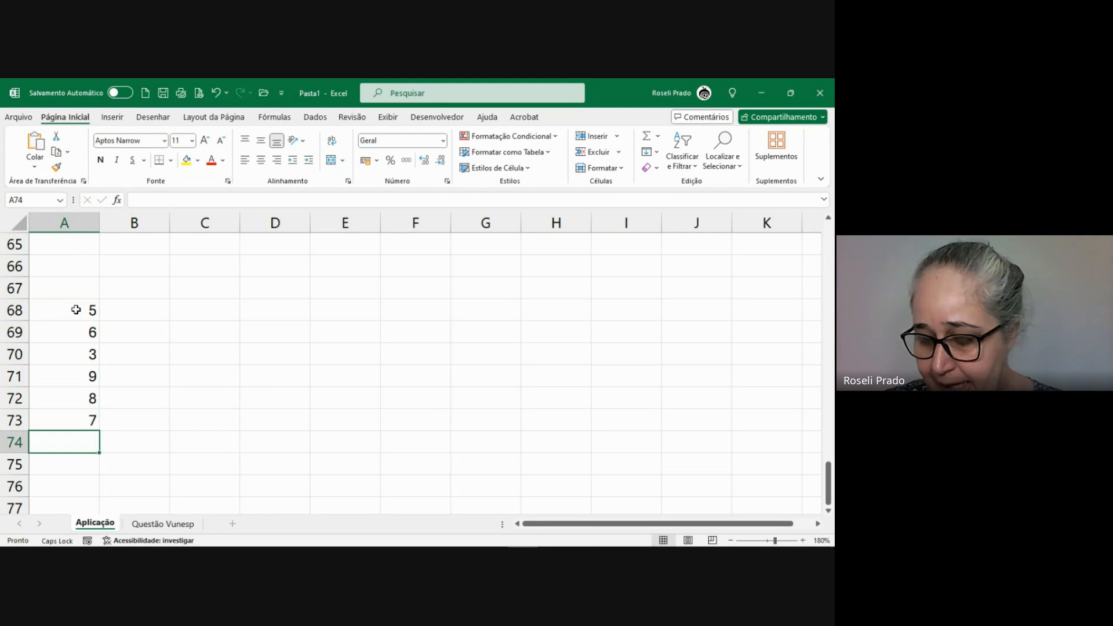
pyautogui.write('3')
pyautogui.press('Return')
pyautogui.write('10')
pyautogui.press('Return')
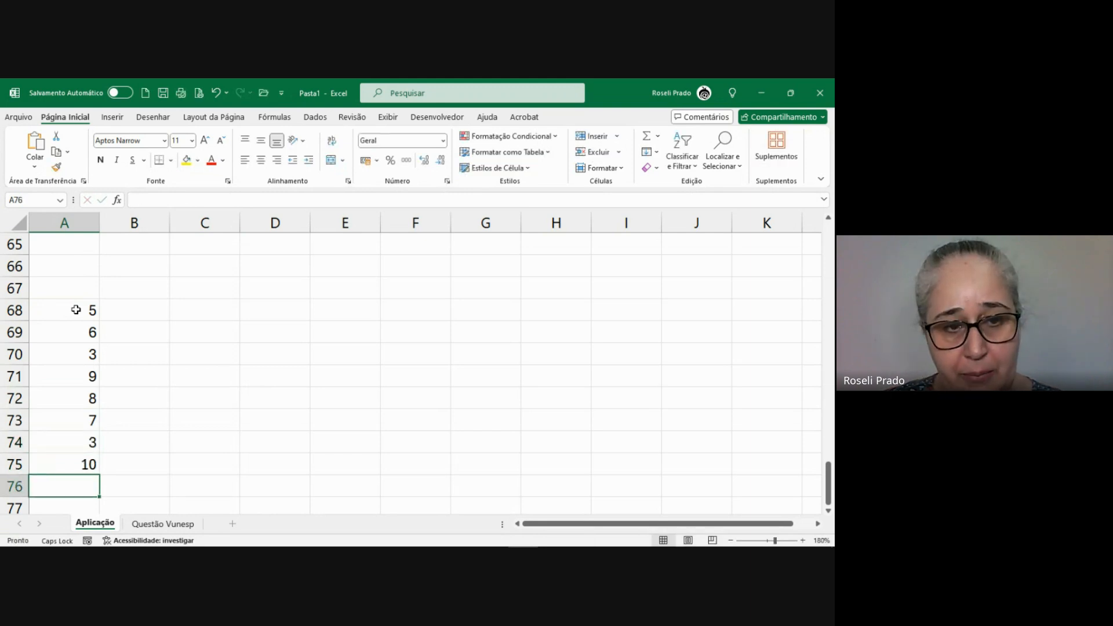
# - Calculate the modes of the range A68:A75 in cell C68 with the MODO.MULT function
pyautogui.click(221, 309)
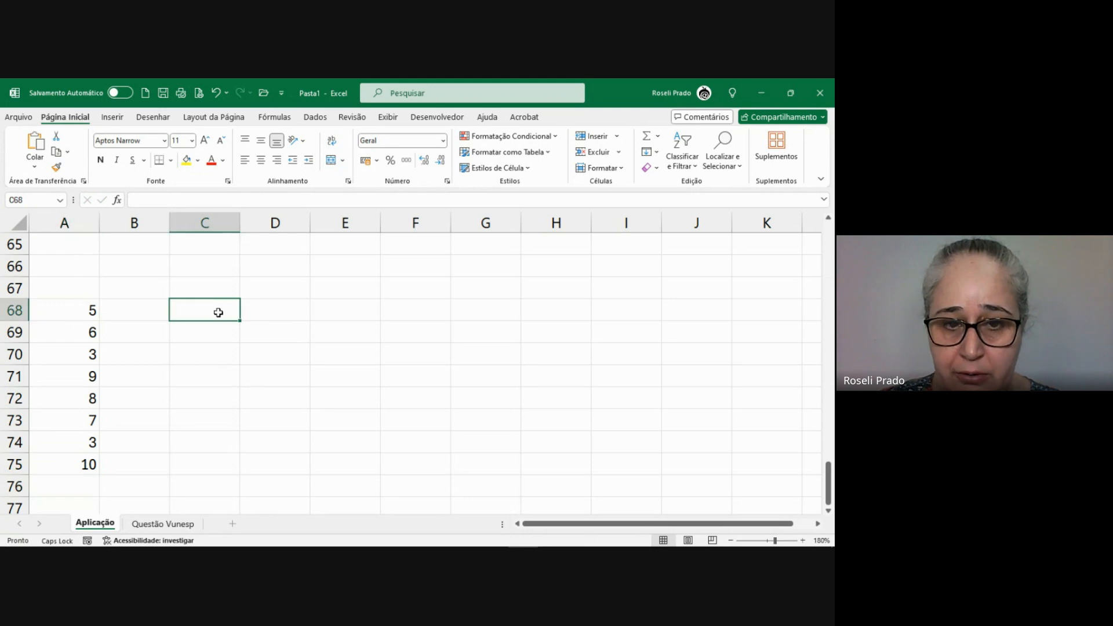
pyautogui.write('=MODO')
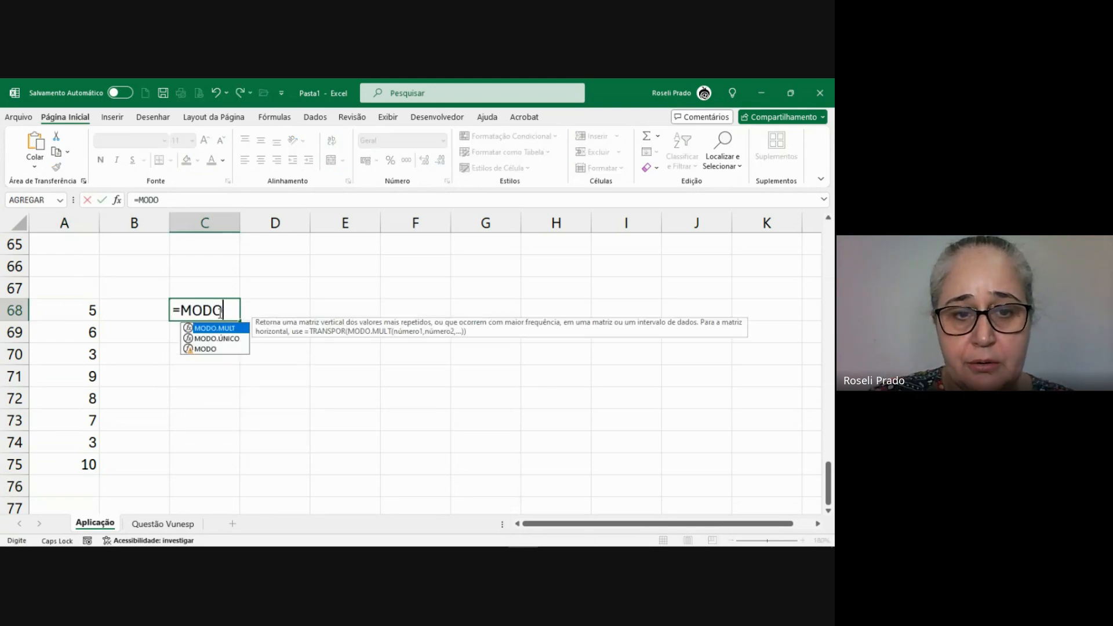
pyautogui.doubleClick(221, 330)
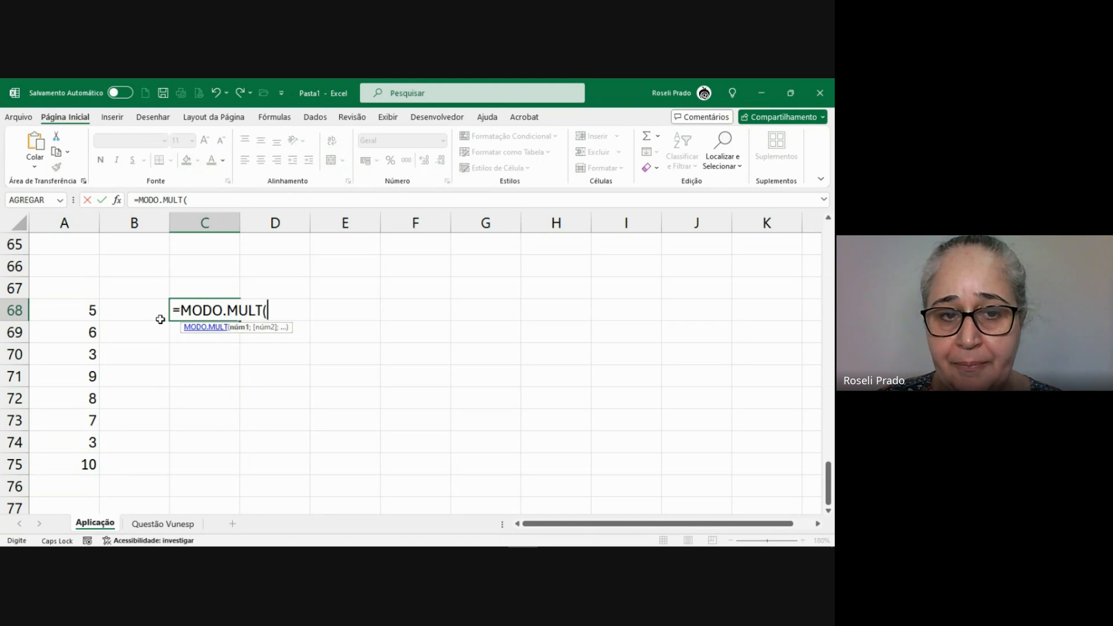
pyautogui.click(68, 311)
pyautogui.press('F8')
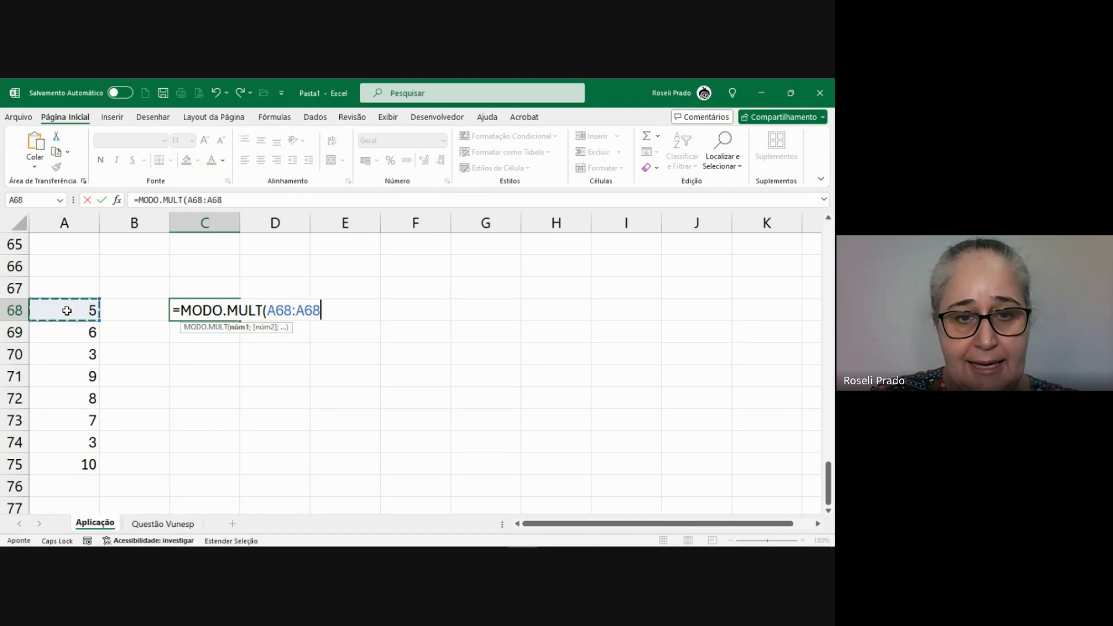
pyautogui.click(82, 463)
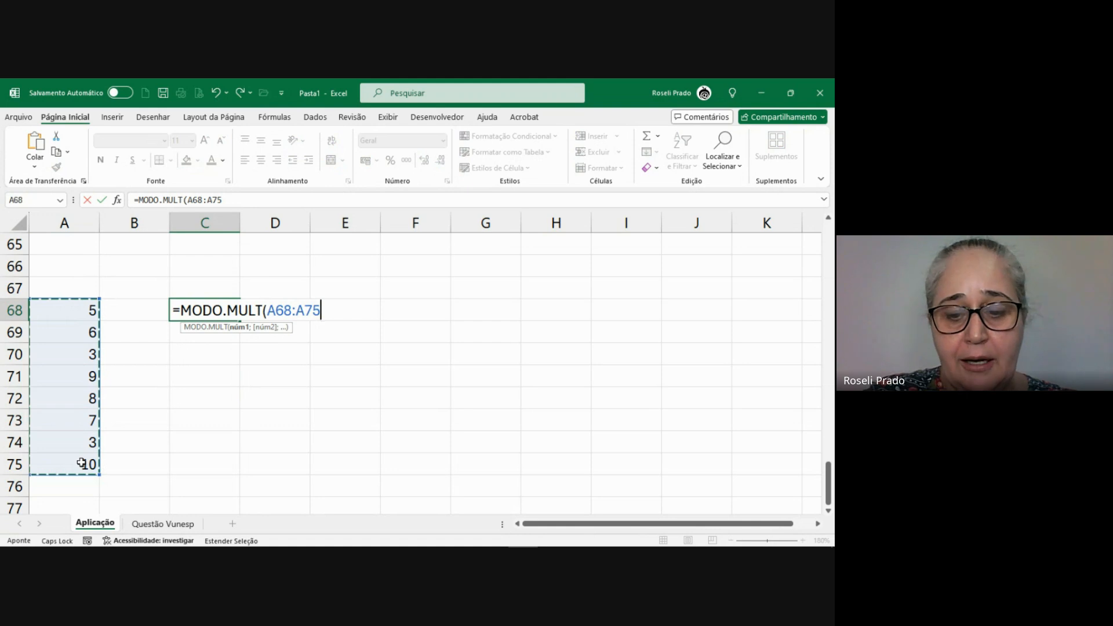
pyautogui.write(')')
pyautogui.press('Return')
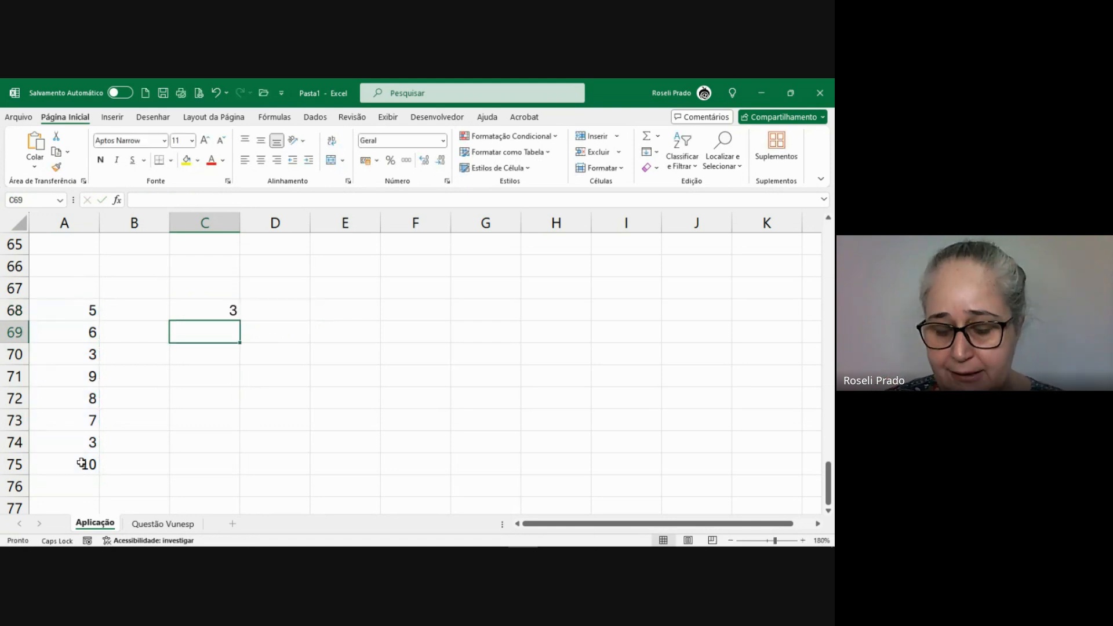
pyautogui.press('Up')
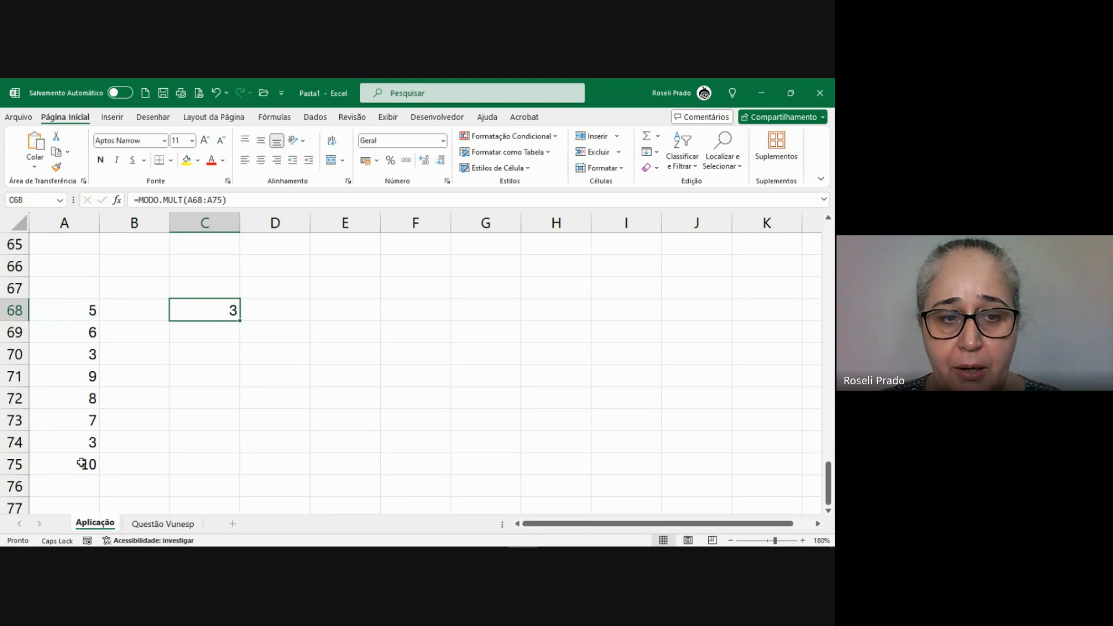
# - Colour the two repeated 3 values in cells A70 and A74 red
pyautogui.click(84, 358)
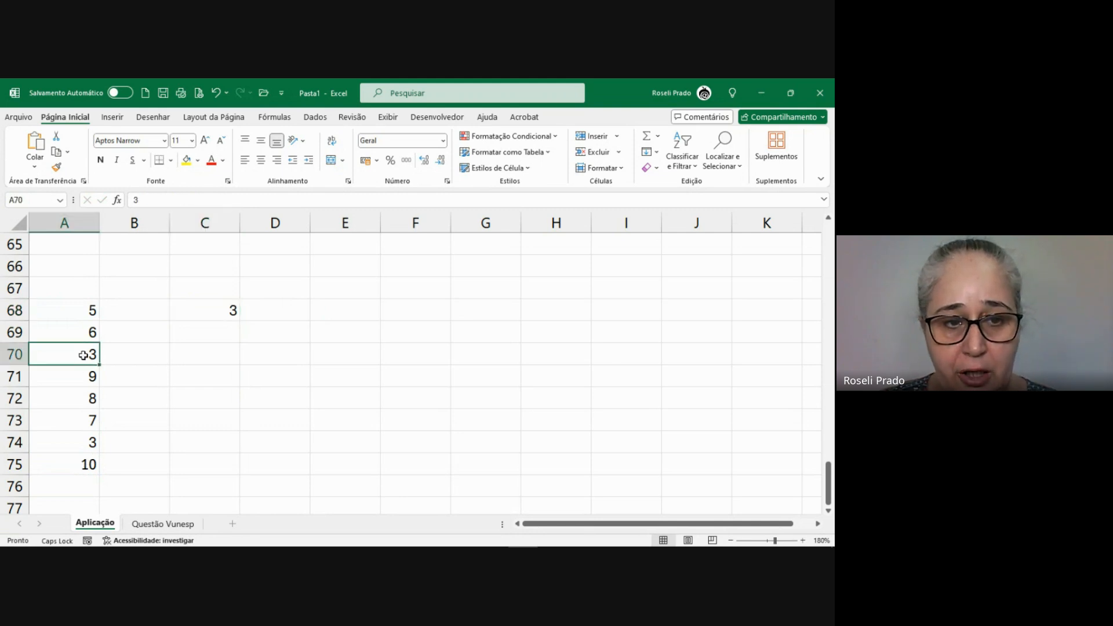
pyautogui.click(211, 161)
pyautogui.click(84, 443)
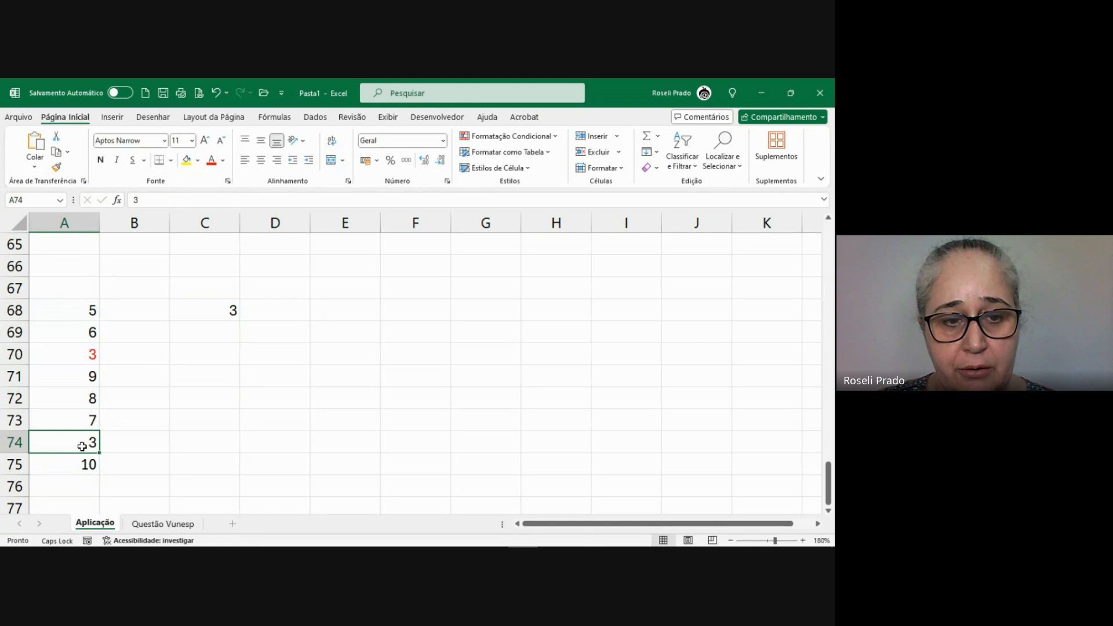
pyautogui.click(211, 160)
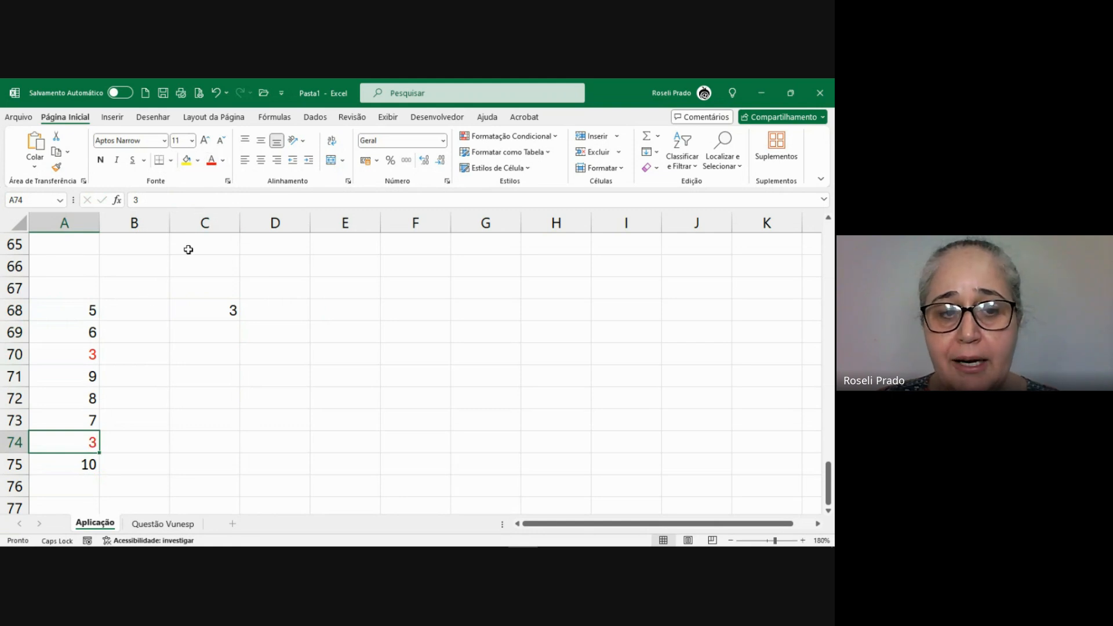
# - Set cell A72 to 5 and check the MODO.MULT results in cells C68 and C69
pyautogui.click(78, 400)
pyautogui.doubleClick(78, 400)
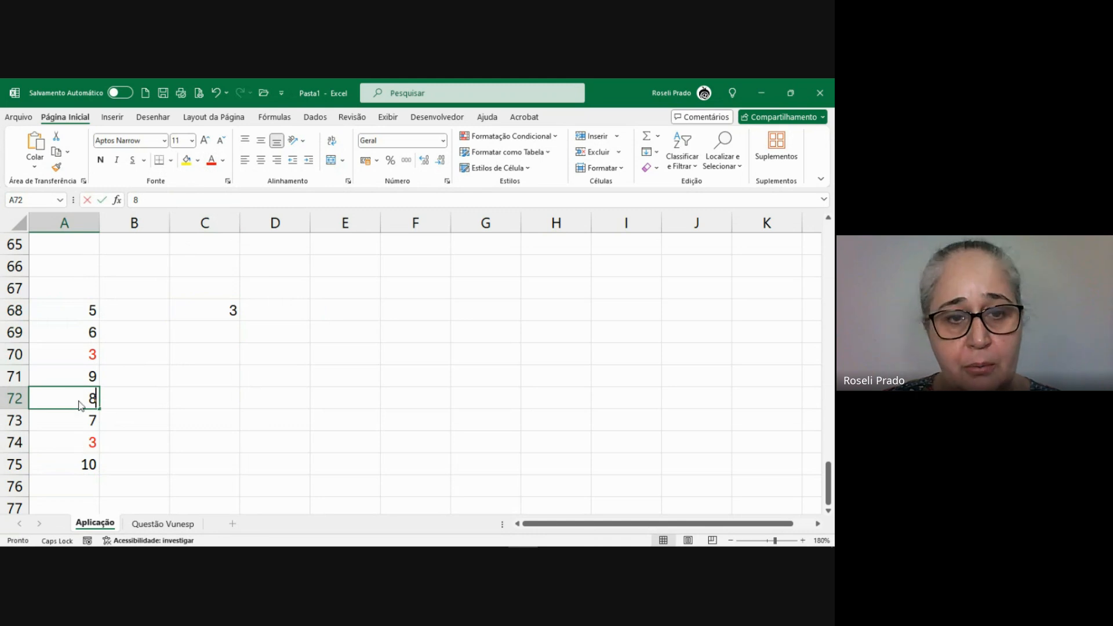
pyautogui.press('BackSpace')
pyautogui.write('5')
pyautogui.press('Return')
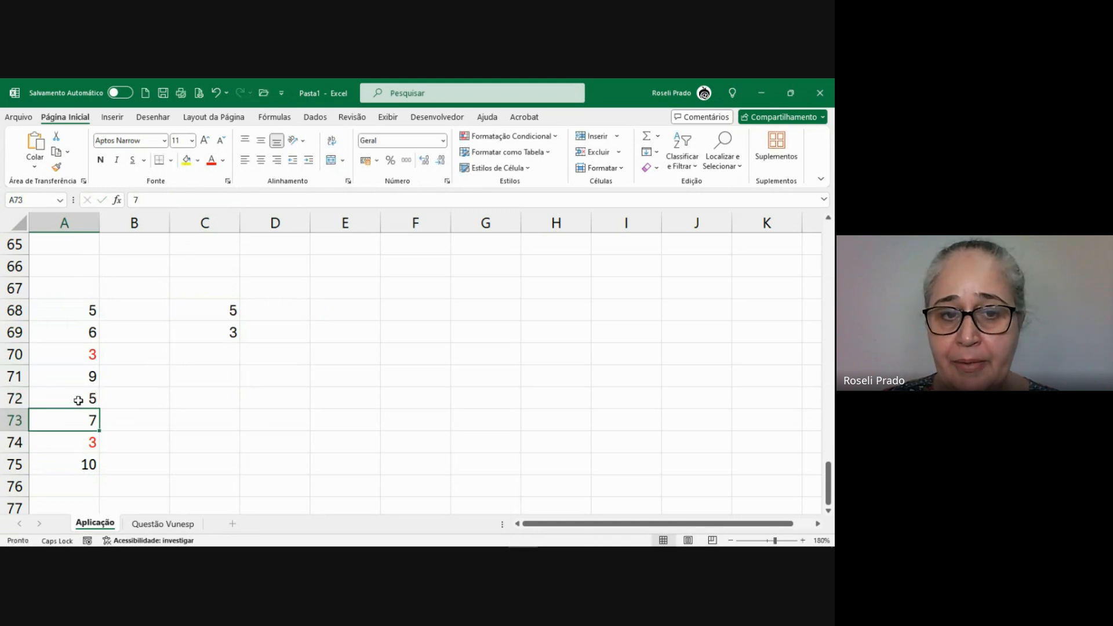
pyautogui.click(216, 311)
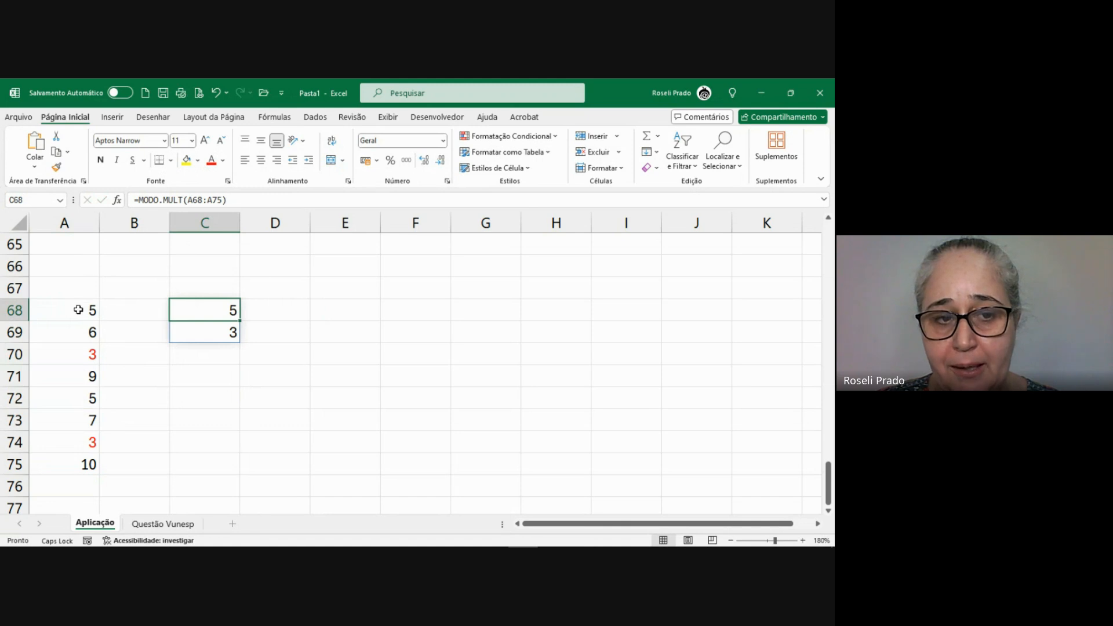
pyautogui.click(203, 331)
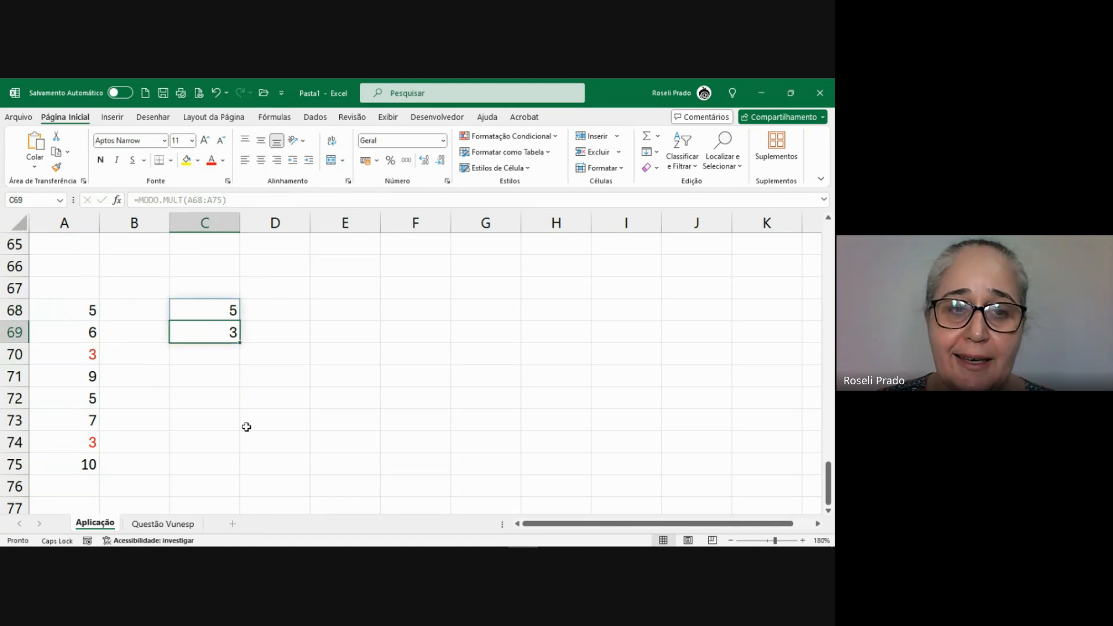
# - Colour the two repeated 5 values in cells A68 and A72 red
pyautogui.click(95, 318)
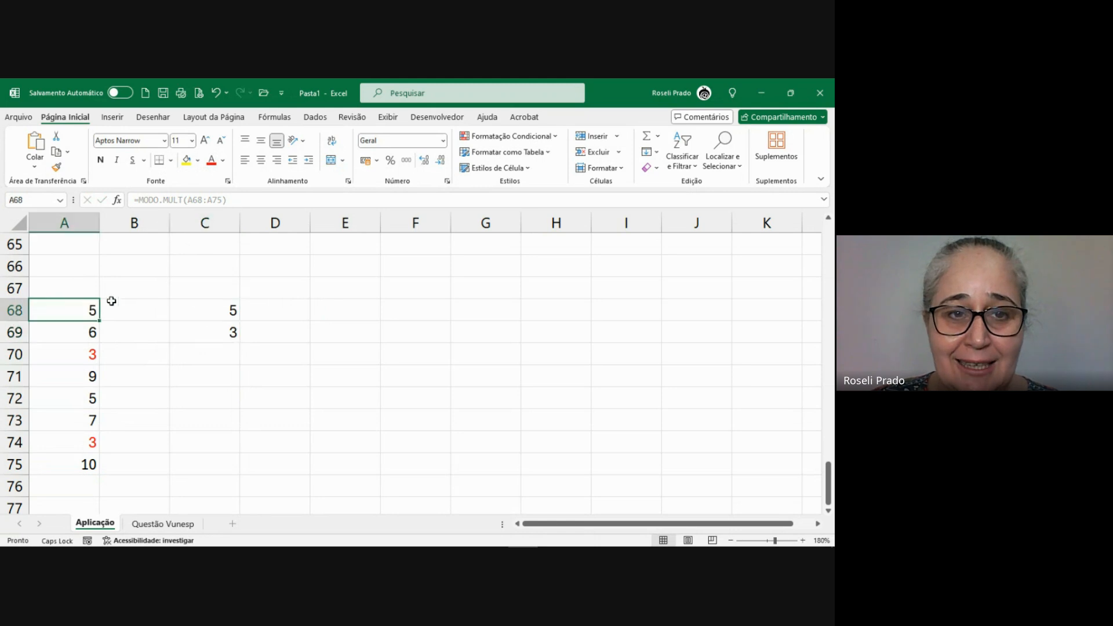
pyautogui.click(212, 160)
pyautogui.click(91, 398)
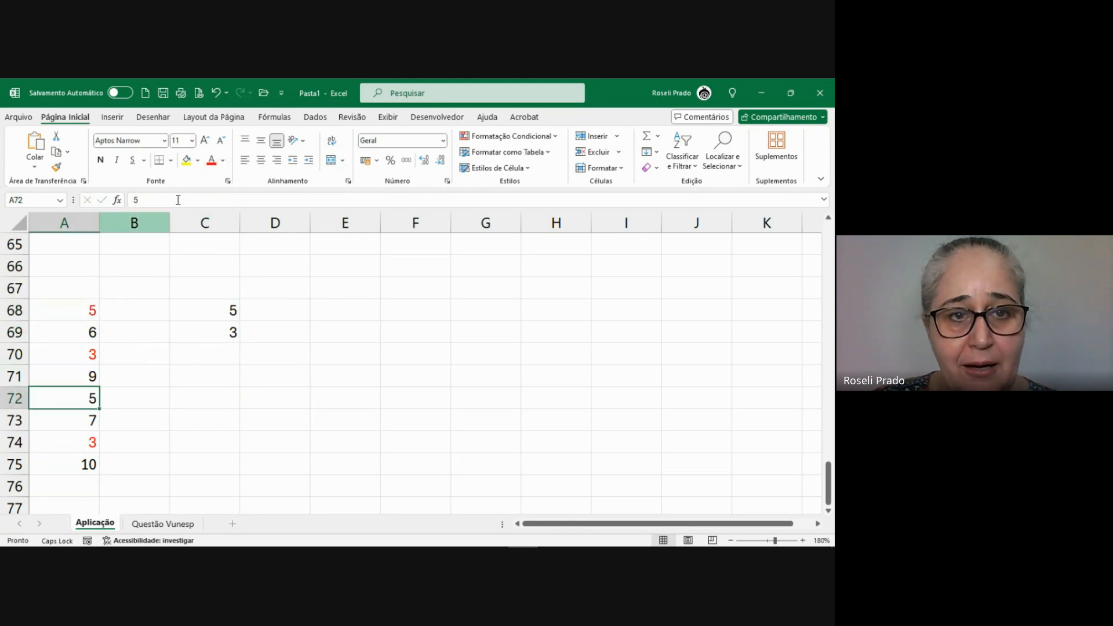
pyautogui.click(211, 161)
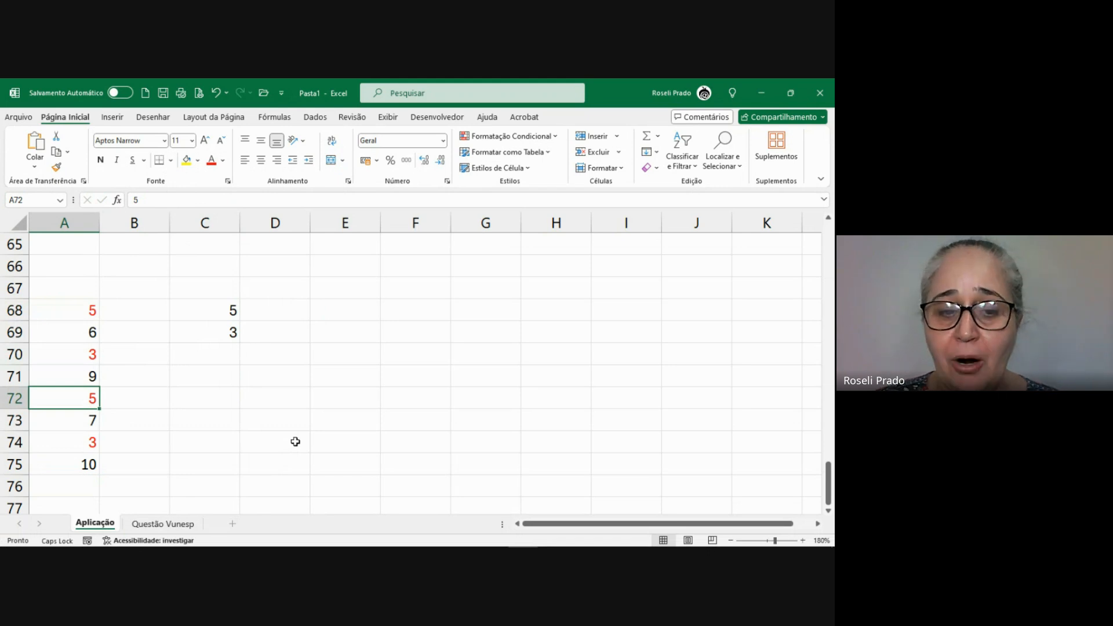
# - Show the Questão Vunesp sheet and collapse the ribbon to reveal the whole exam question
pyautogui.scroll(20, 277, 432)
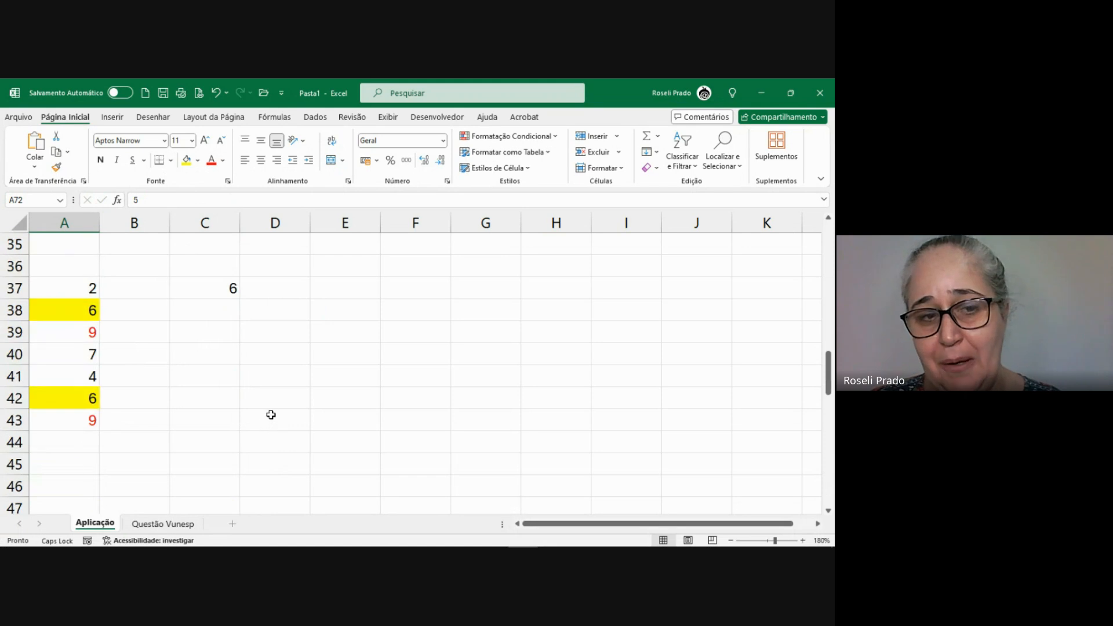
pyautogui.click(174, 525)
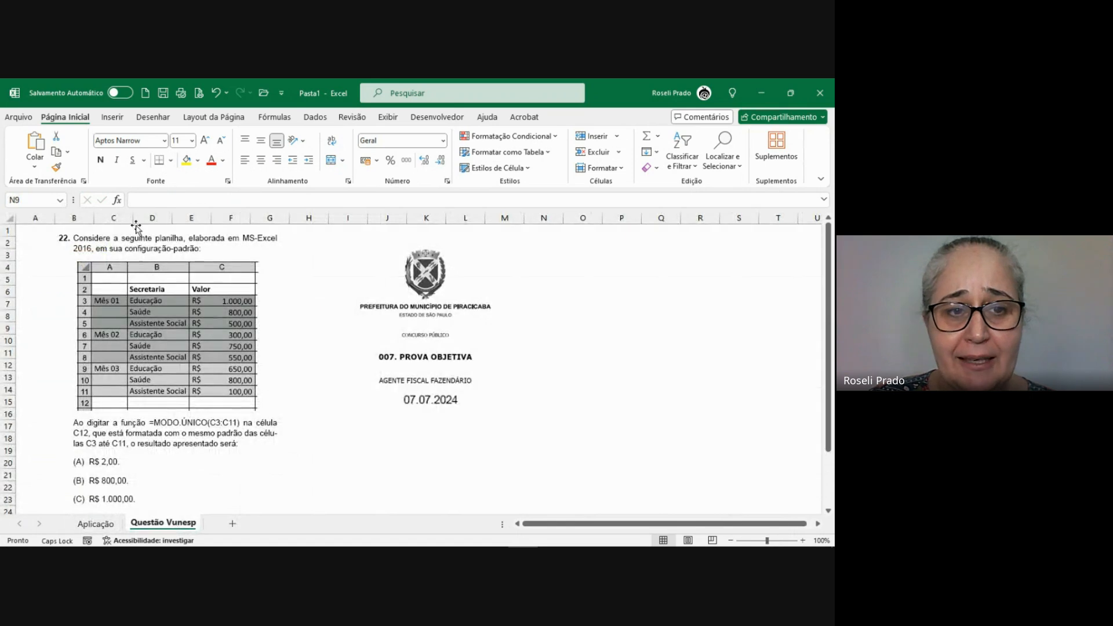
pyautogui.doubleClick(209, 117)
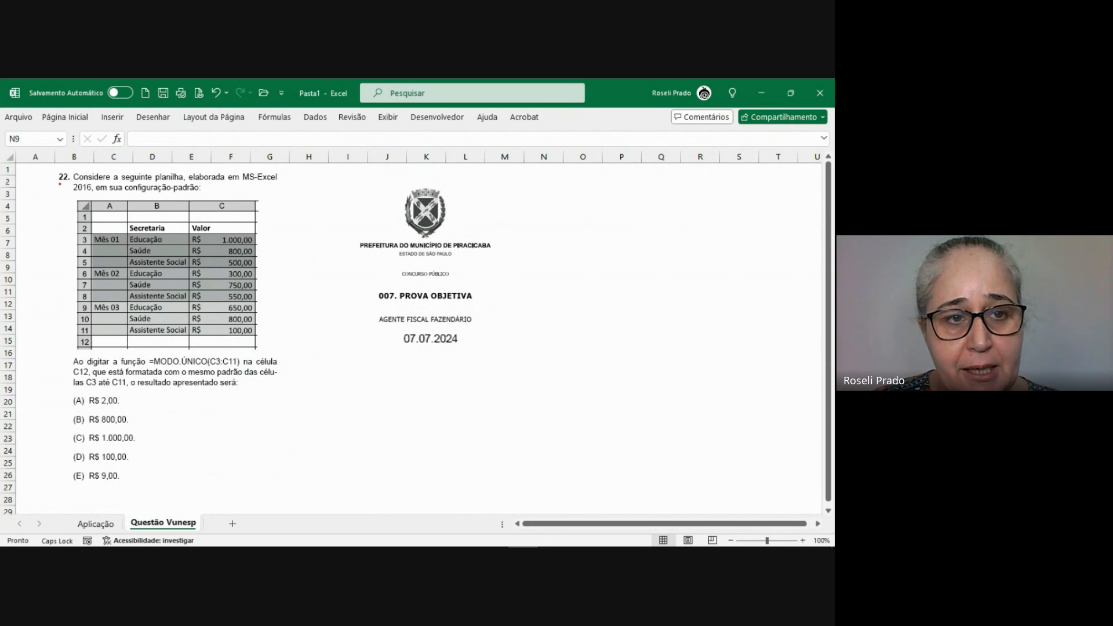
# - Underline question number 22 and the MODO.ÚNICO formula in red, and mark cell C12 of the pictured table with an asterisk
pyautogui.moveTo(58, 186); pyautogui.dragTo(74, 183)
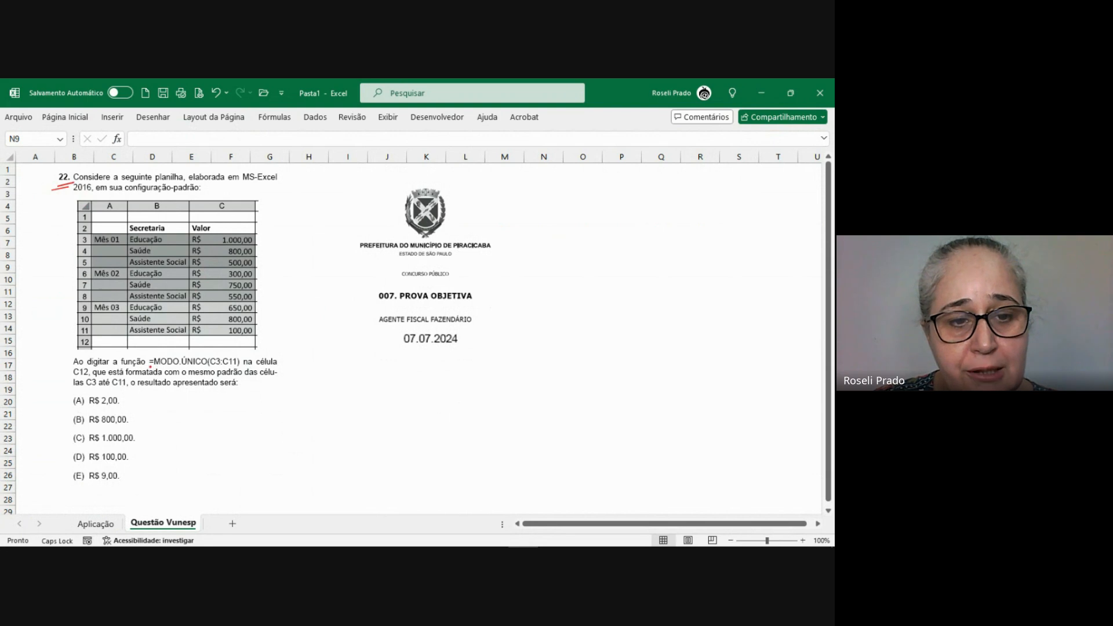
pyautogui.moveTo(152, 367); pyautogui.dragTo(223, 367)
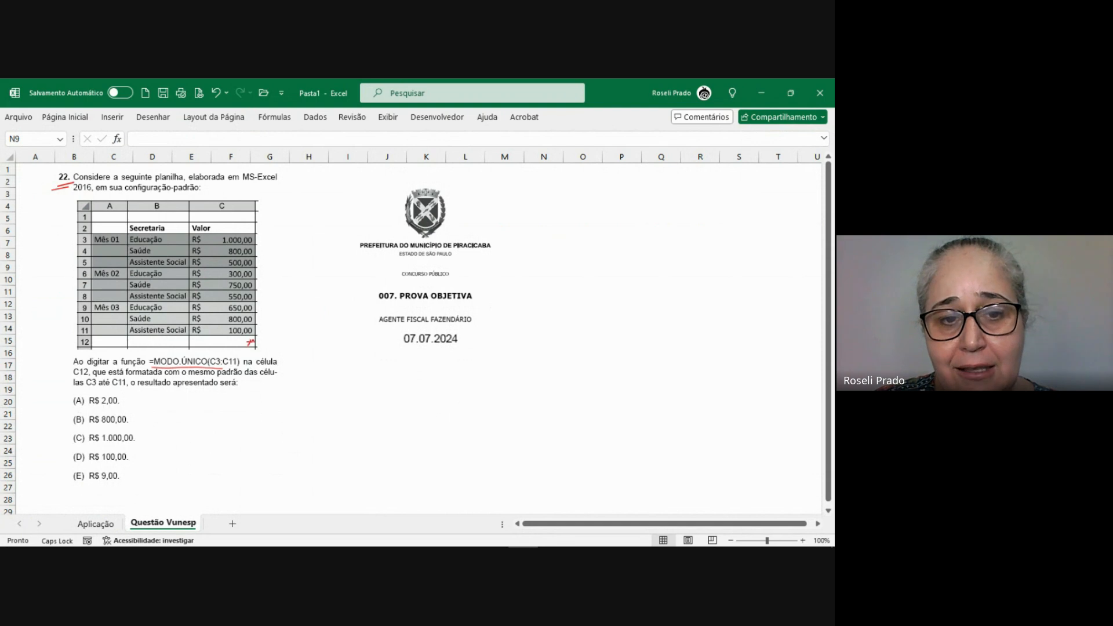
pyautogui.moveTo(249, 341); pyautogui.dragTo(251, 345)
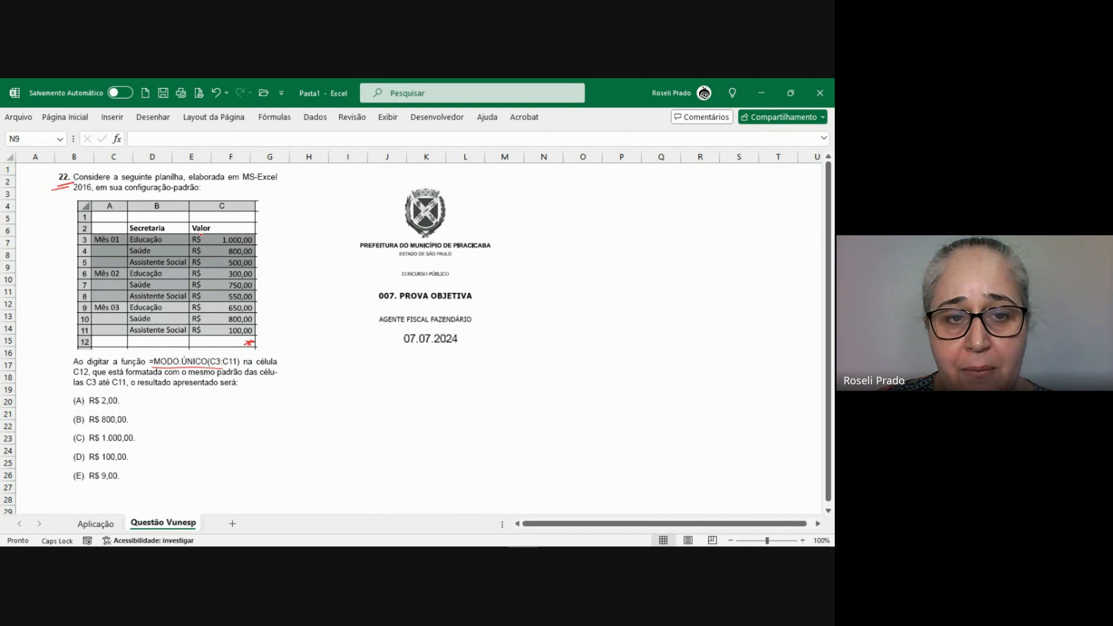
# - Circle the R$ symbols in rows 3 and 4 of the pictured table and handwrite the note "contábil" beside them
pyautogui.moveTo(198, 235)
pyautogui.mouseDown()
pyautogui.moveTo(187, 254)
pyautogui.moveTo(332, 222)
pyautogui.moveTo(340, 232)
pyautogui.moveTo(305, 228)
pyautogui.mouseUp()
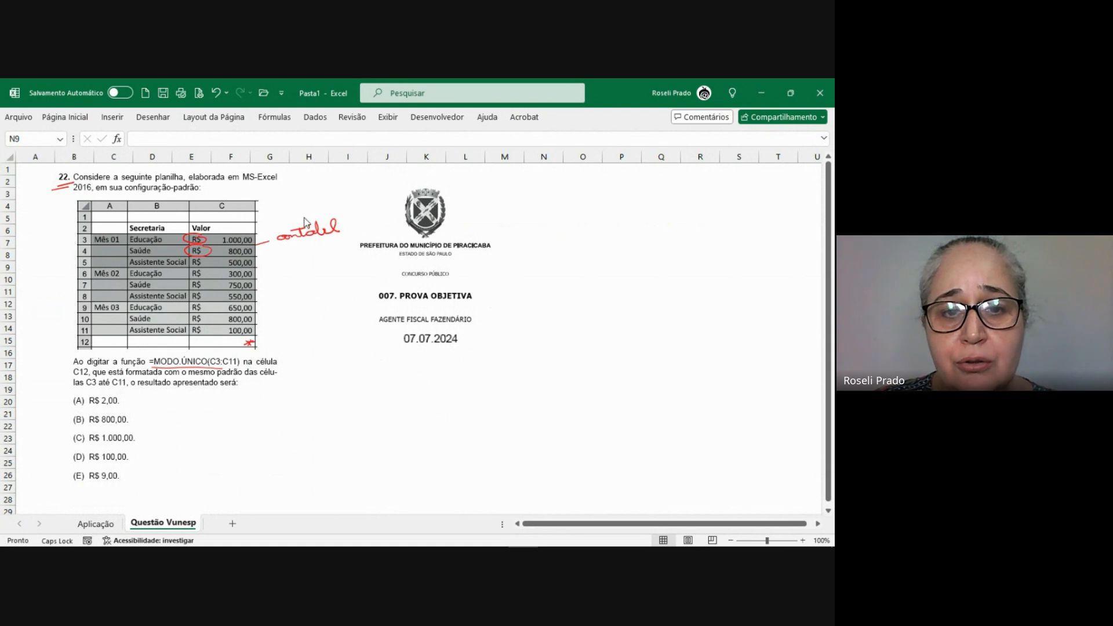
pyautogui.click(335, 229)
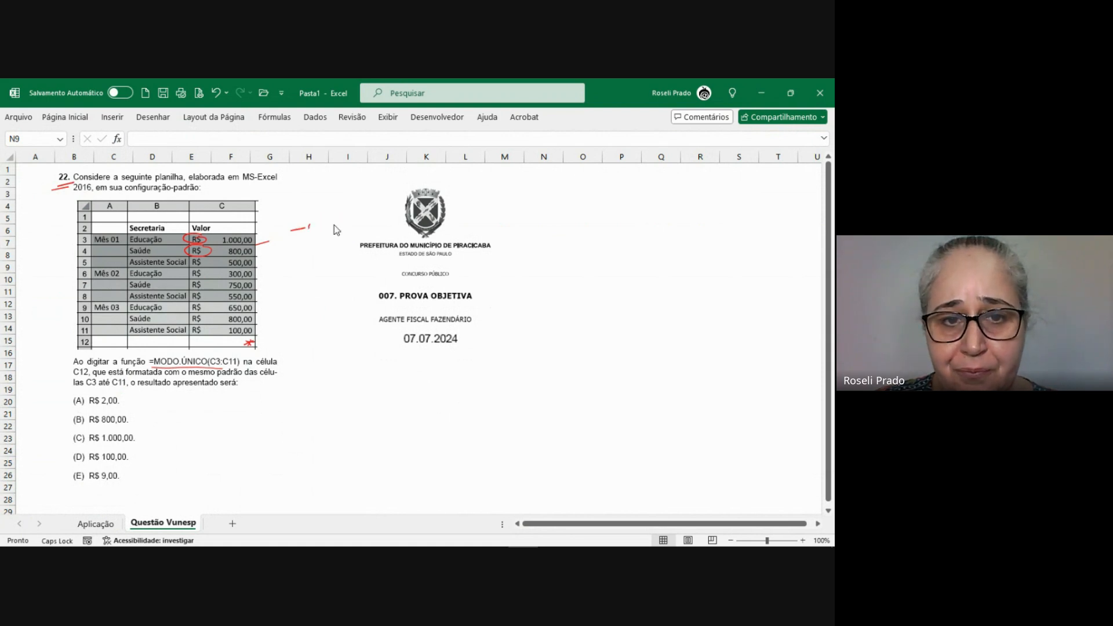
pyautogui.click(309, 227)
pyautogui.click(302, 227)
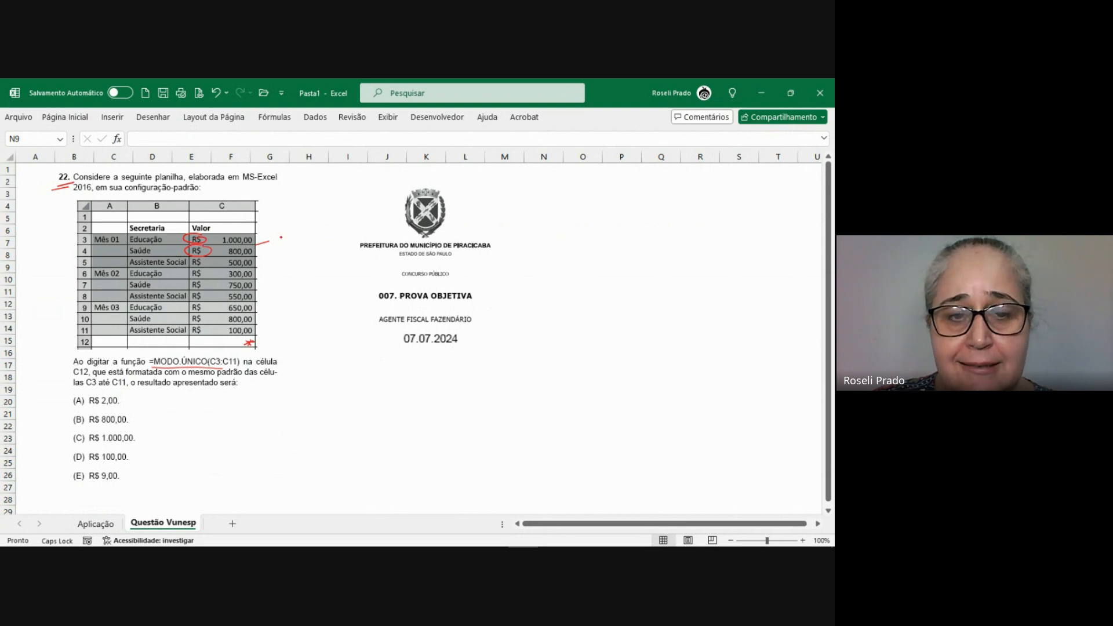
pyautogui.moveTo(276, 236)
pyautogui.mouseDown()
pyautogui.moveTo(353, 220)
pyautogui.moveTo(311, 229)
pyautogui.moveTo(316, 221)
pyautogui.mouseUp()
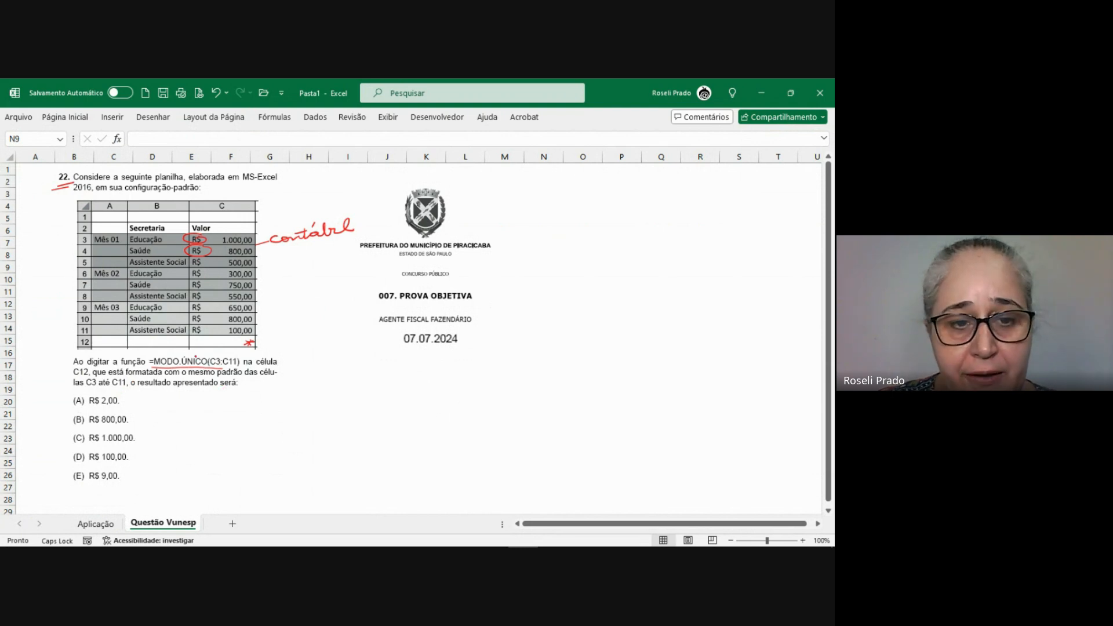
# - Handwrite "repete" above the MODO.ÚNICO formula and mark both 800,00 values in the table with asterisks
pyautogui.moveTo(170, 354); pyautogui.dragTo(182, 353)
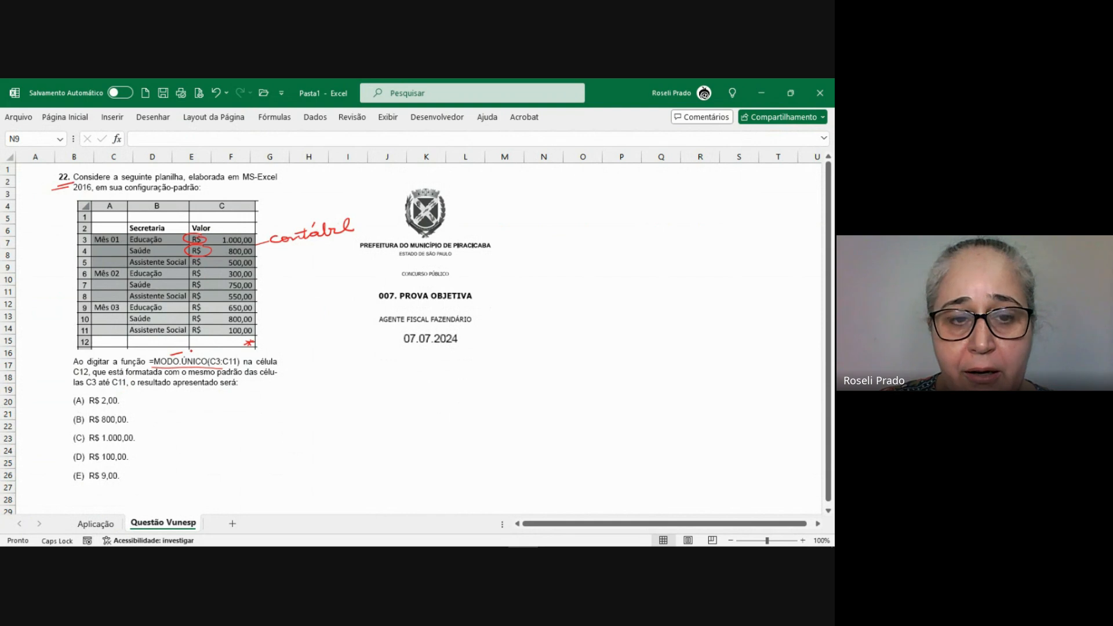
pyautogui.moveTo(189, 353); pyautogui.dragTo(235, 348)
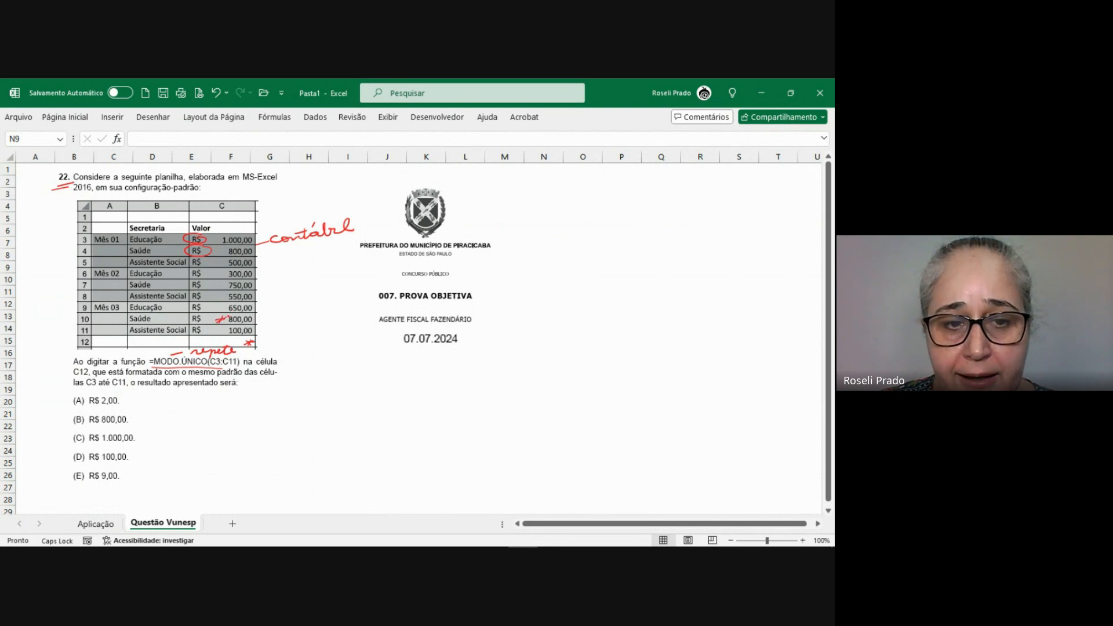
pyautogui.moveTo(218, 317); pyautogui.dragTo(224, 322)
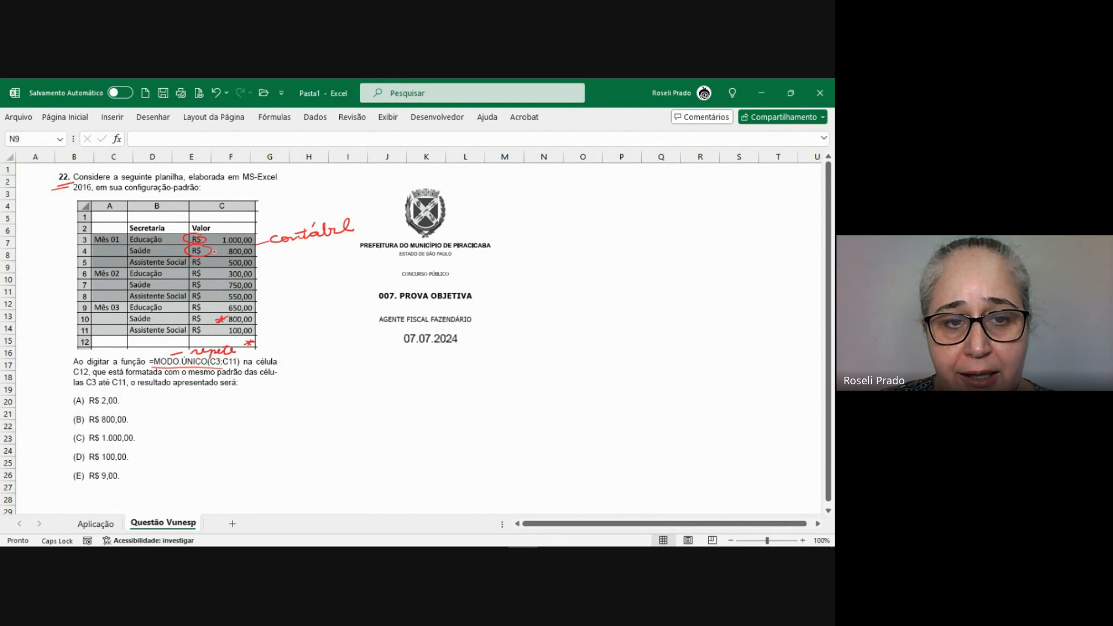
pyautogui.moveTo(215, 252); pyautogui.dragTo(225, 255)
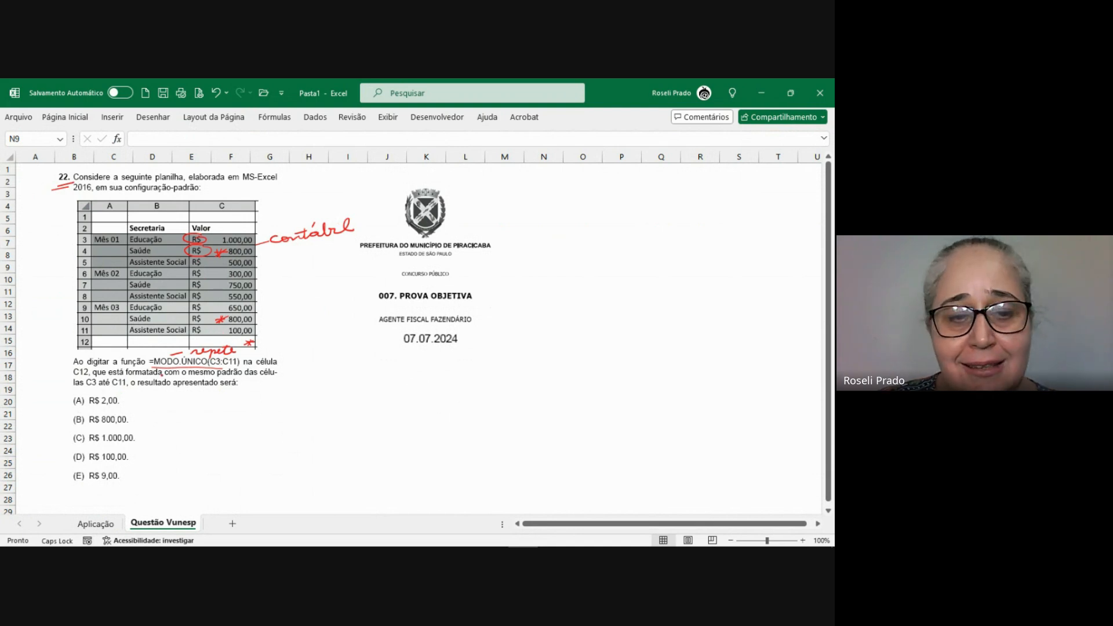
# - Box and tick answer (B) R$ 800,00, and mark the exam heading and its date 07.07.2024 with red strokes
pyautogui.moveTo(125, 410)
pyautogui.mouseDown()
pyautogui.moveTo(67, 412)
pyautogui.moveTo(68, 432)
pyautogui.moveTo(131, 429)
pyautogui.moveTo(137, 412)
pyautogui.moveTo(124, 411)
pyautogui.moveTo(150, 423)
pyautogui.moveTo(194, 410)
pyautogui.mouseUp()
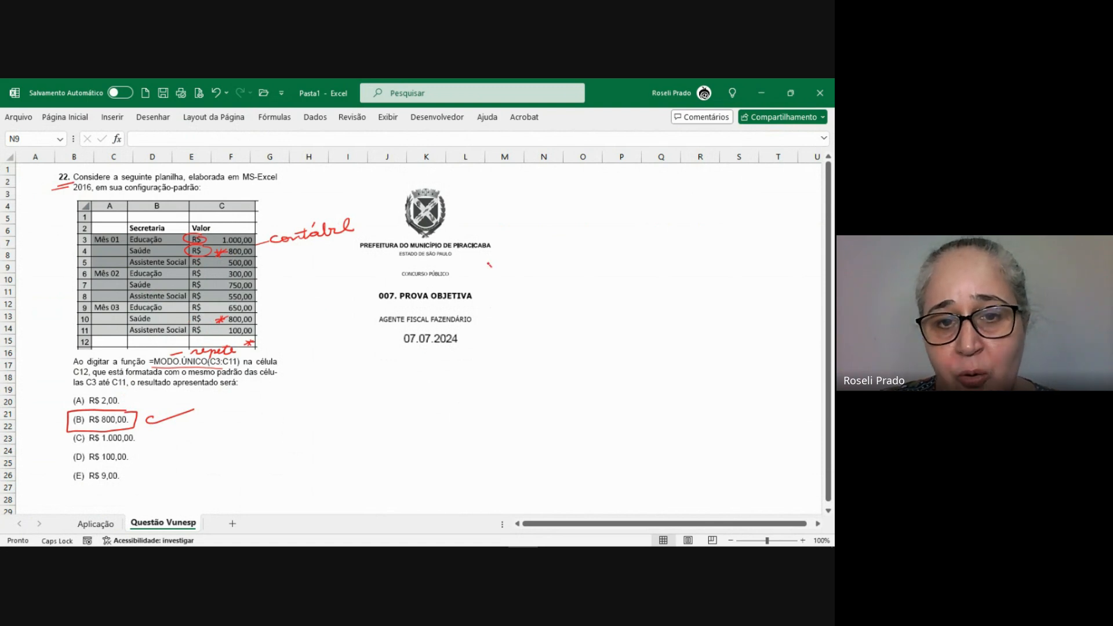
pyautogui.moveTo(489, 262); pyautogui.dragTo(520, 254)
pyautogui.moveTo(471, 332)
pyautogui.mouseDown()
pyautogui.moveTo(482, 329)
pyautogui.moveTo(469, 354)
pyautogui.mouseUp()
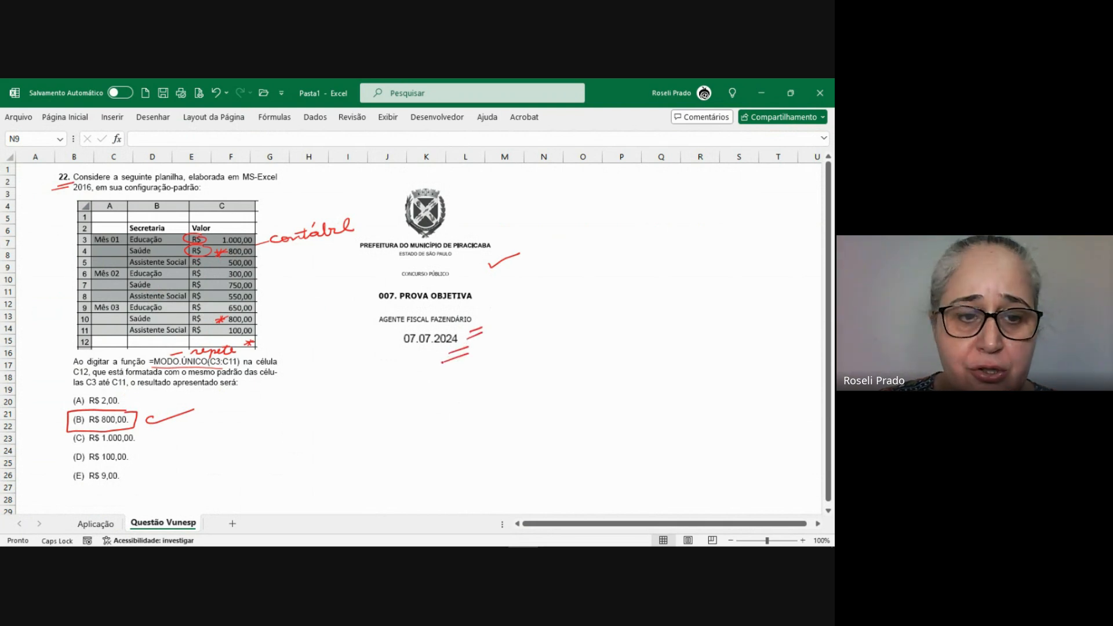
# - Draw a circled letter B with a large tick beside the answer options
pyautogui.moveTo(266, 418); pyautogui.dragTo(265, 432)
pyautogui.moveTo(257, 415)
pyautogui.mouseDown()
pyautogui.moveTo(274, 414)
pyautogui.moveTo(259, 434)
pyautogui.moveTo(293, 432)
pyautogui.moveTo(272, 409)
pyautogui.mouseUp()
pyautogui.moveTo(316, 416); pyautogui.dragTo(394, 400)
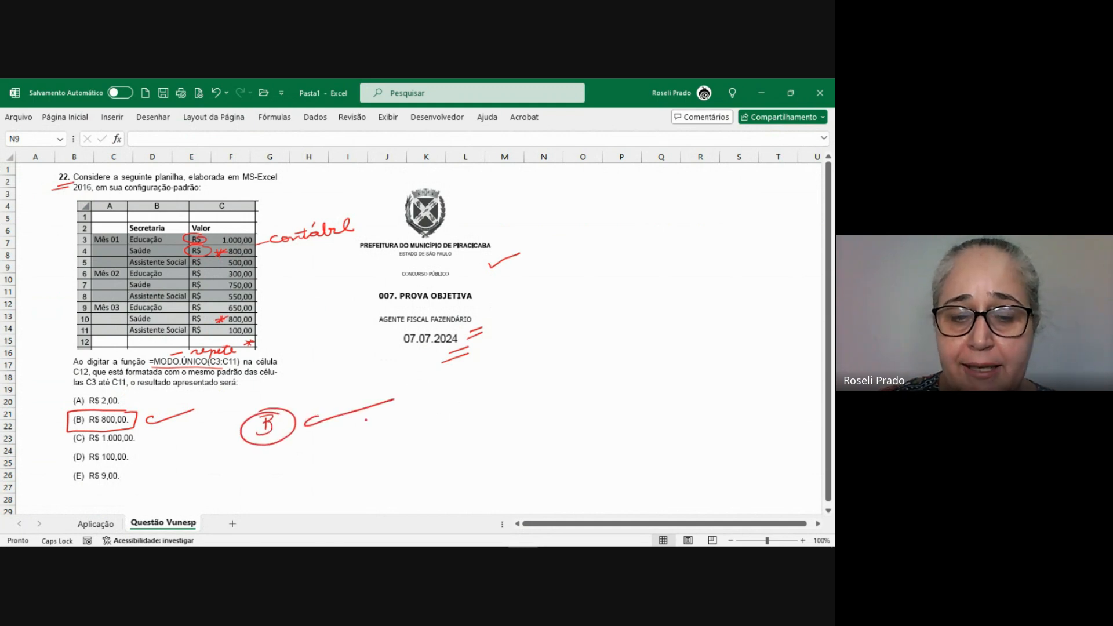
# - Handwrite the equivalent formula =MODO(C3:C11) in red in the empty area below the exam date
pyautogui.moveTo(358, 450)
pyautogui.mouseDown()
pyautogui.moveTo(384, 441)
pyautogui.moveTo(404, 450)
pyautogui.mouseUp()
pyautogui.click(395, 444)
pyautogui.moveTo(419, 440)
pyautogui.mouseDown()
pyautogui.moveTo(425, 459)
pyautogui.moveTo(490, 444)
pyautogui.mouseUp()
pyautogui.hotkey('ctrl', 'z')
pyautogui.click(467, 440)
pyautogui.click(466, 445)
pyautogui.moveTo(496, 437); pyautogui.dragTo(500, 454)
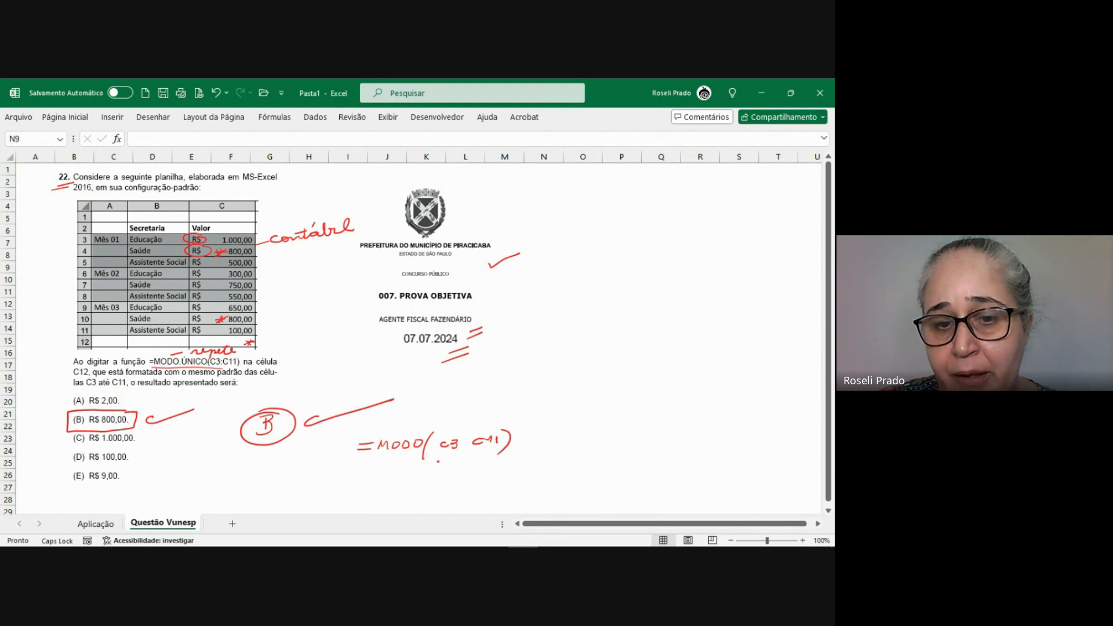